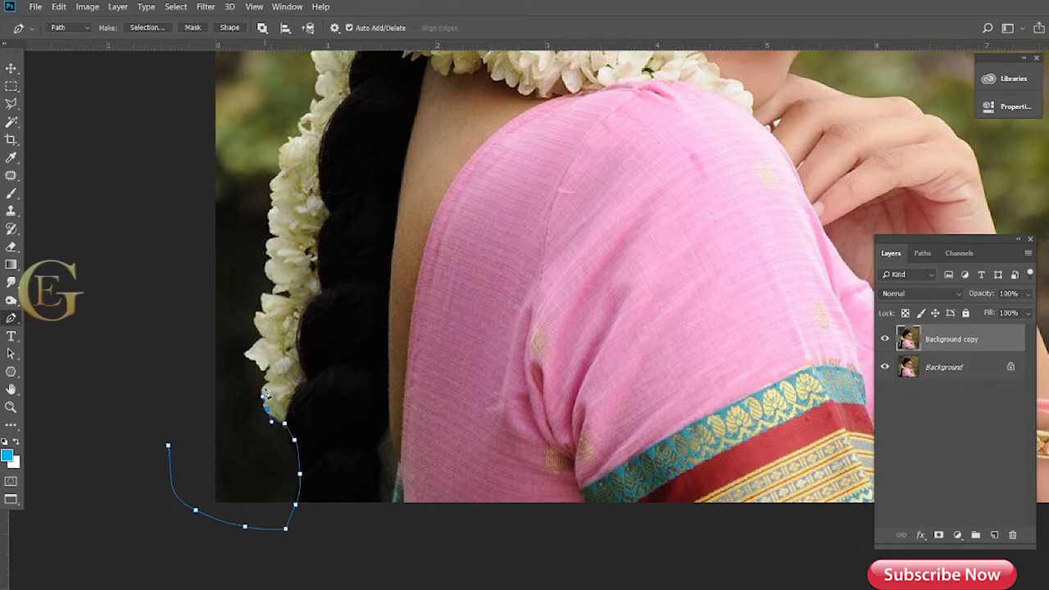
- Place Pen anchor points along the jasmine garland edge
left_click(264, 389)
left_click(267, 377)
left_click(264, 367)
left_click(255, 360)
left_click(247, 354)
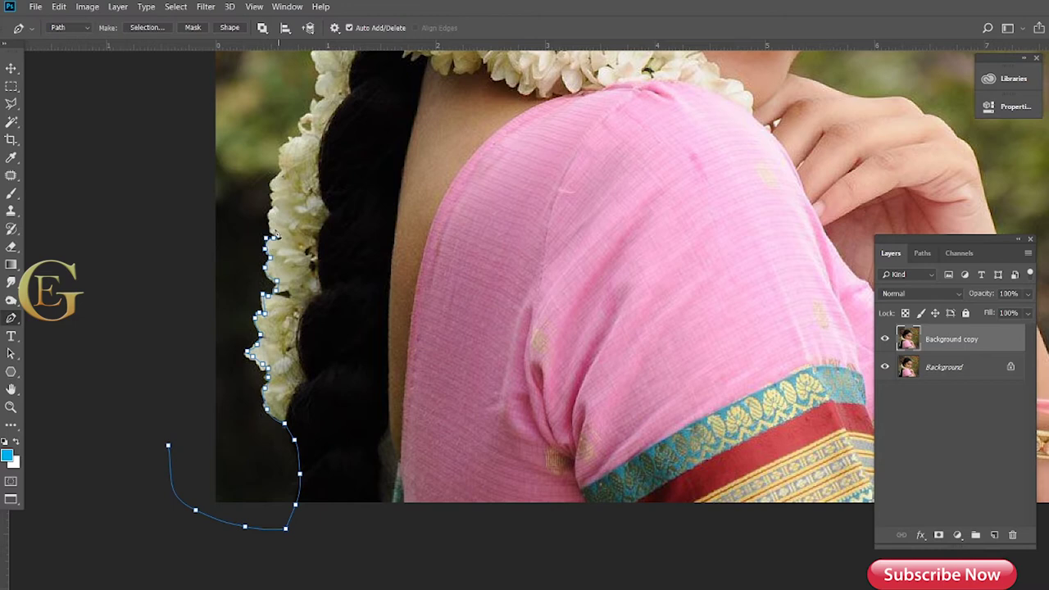
scroll(277, 235, "up", 2)
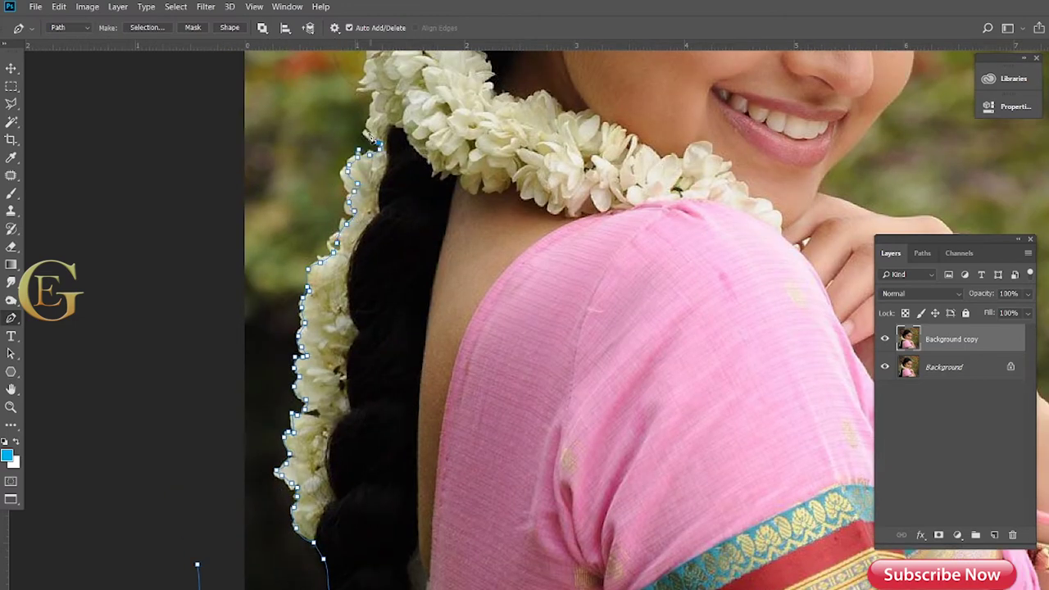
scroll(373, 137, "down", 2)
scroll(401, 309, "up", 3)
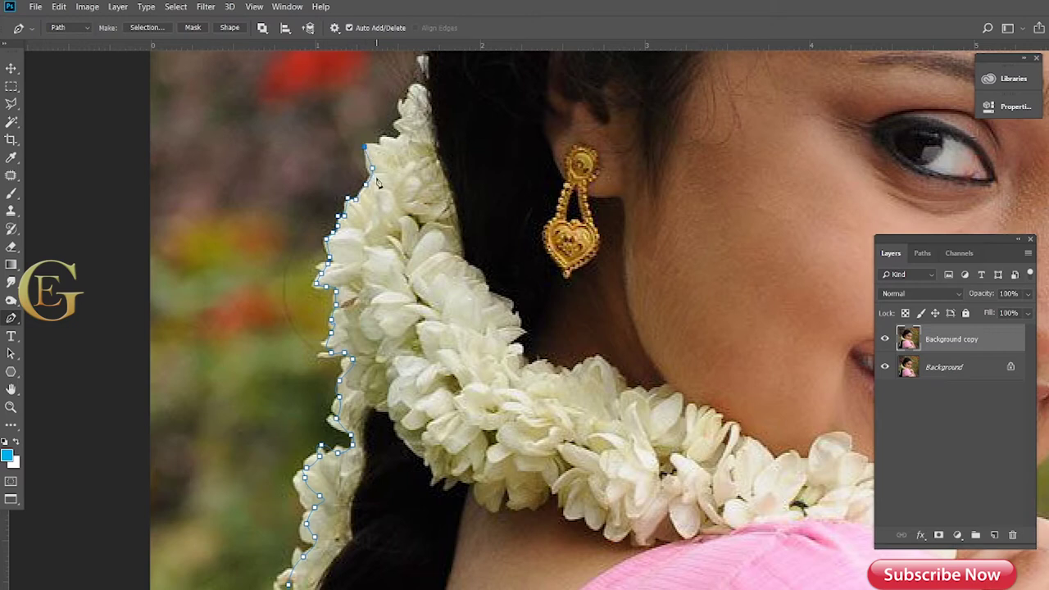
scroll(411, 88, "up", 3)
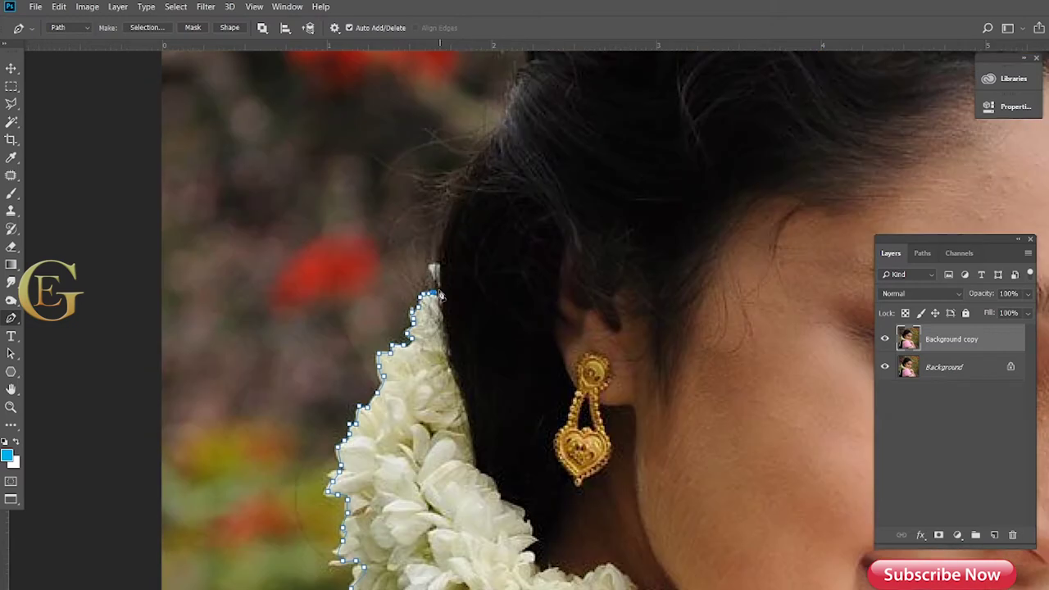
scroll(447, 283, "up", 2)
scroll(452, 256, "up", 3)
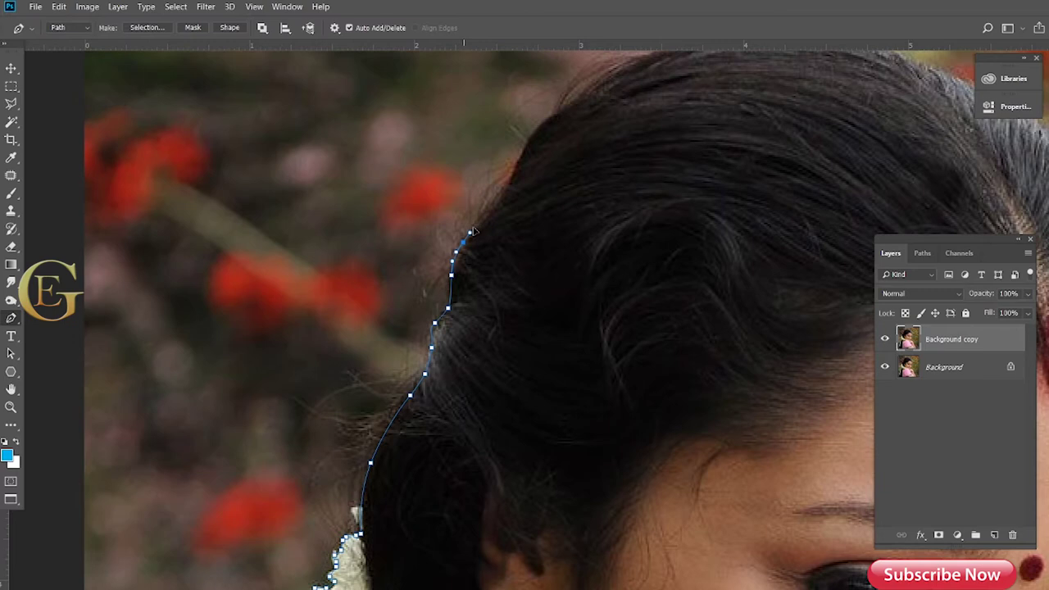
- Trace the path along the hair edge and over the crown
left_click(438, 254)
scroll(437, 254, "right", 3)
left_click(438, 225)
scroll(438, 225, "up", 3)
left_click(502, 187)
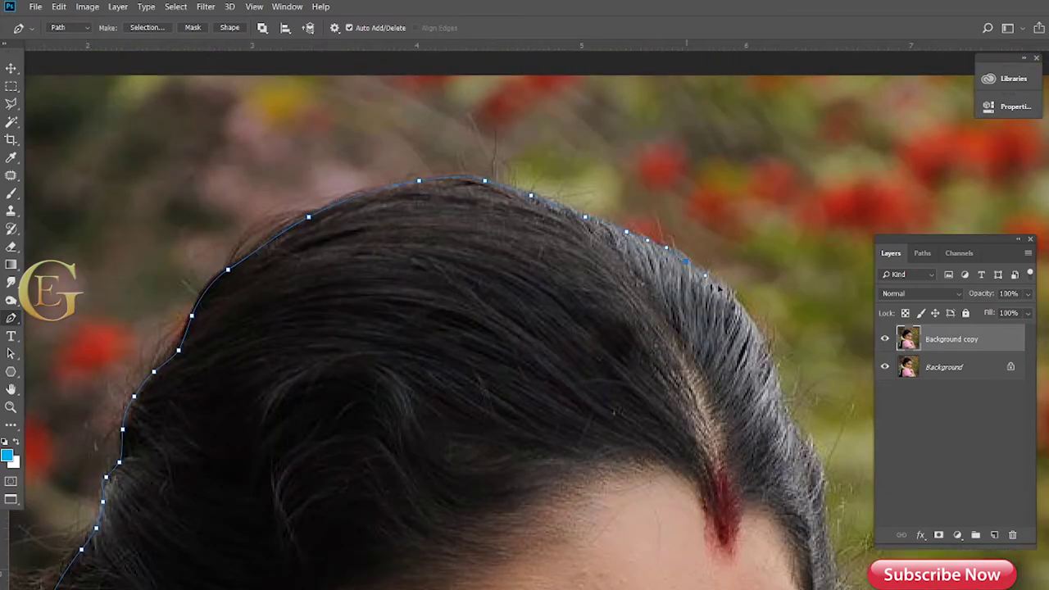
left_click(769, 353)
scroll(768, 353, "down", 3)
scroll(768, 352, "right", 1)
left_click(728, 428)
scroll(728, 237, "down", 3)
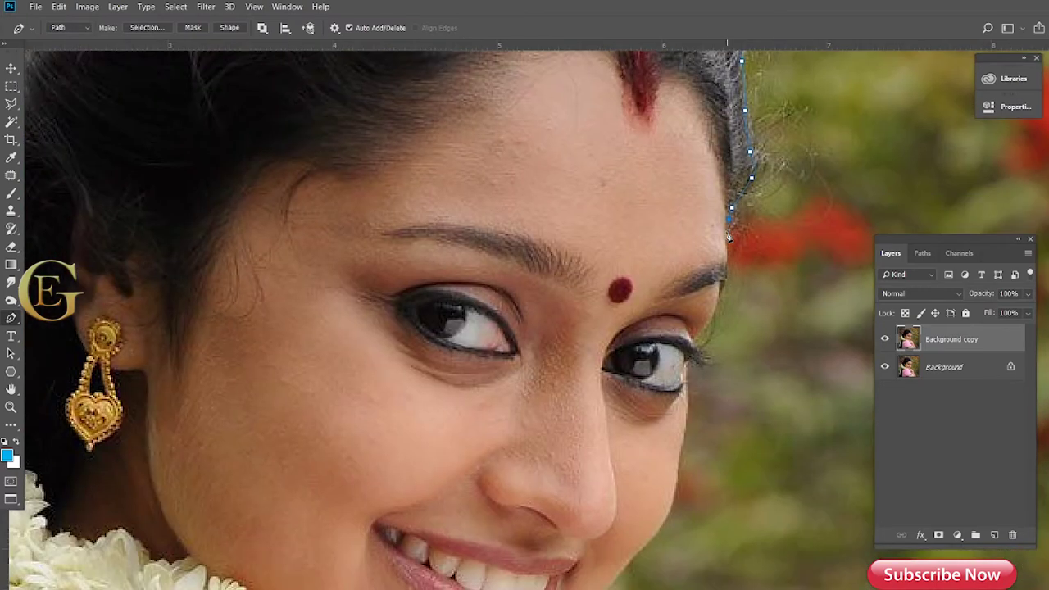
scroll(689, 363, "down", 1)
- Continue the path beside the eye, down the cheek, and along the jaw and neck
left_click(693, 311)
scroll(713, 279, "down", 2)
scroll(713, 279, "left", 1)
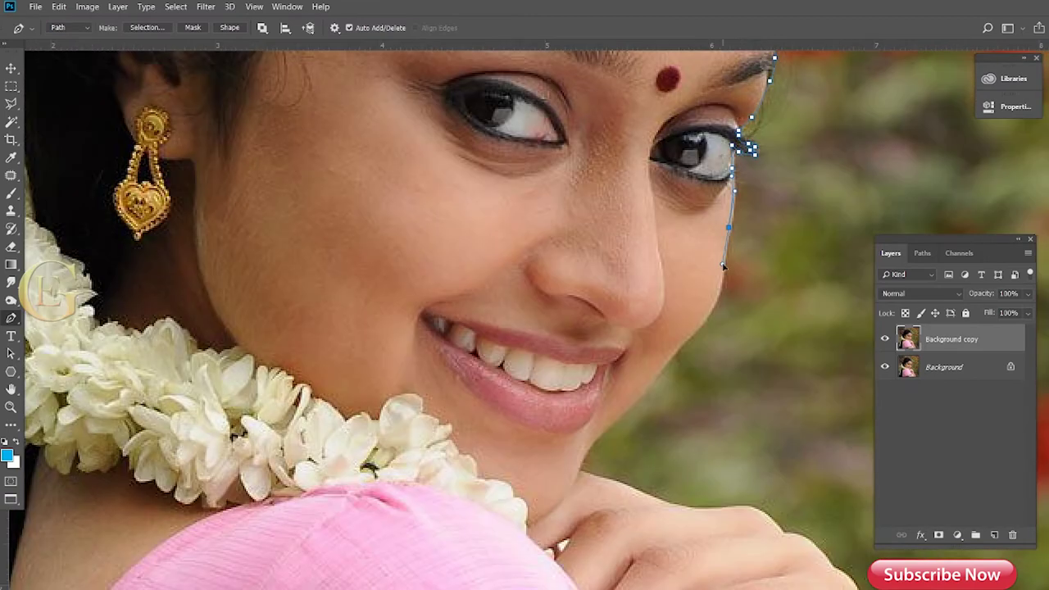
left_click(723, 265)
left_click(703, 318)
scroll(736, 257, "down", 2)
scroll(736, 258, "left", 1)
scroll(633, 316, "down", 2)
left_click(652, 235)
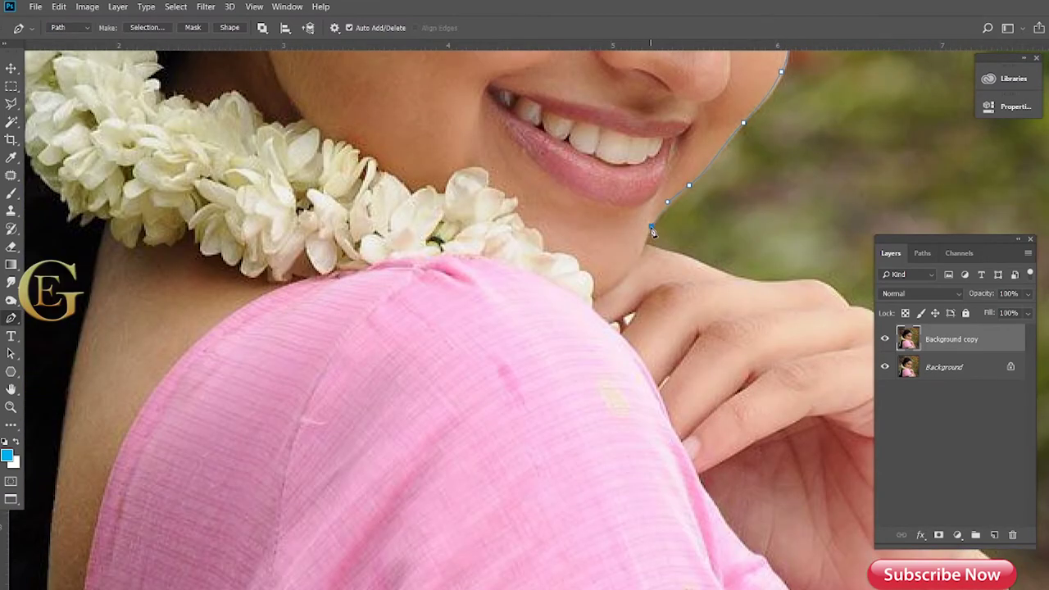
left_click(645, 254)
scroll(645, 255, "right", 2)
- Extend the path along the hand edge down to the bangle
left_click(675, 274)
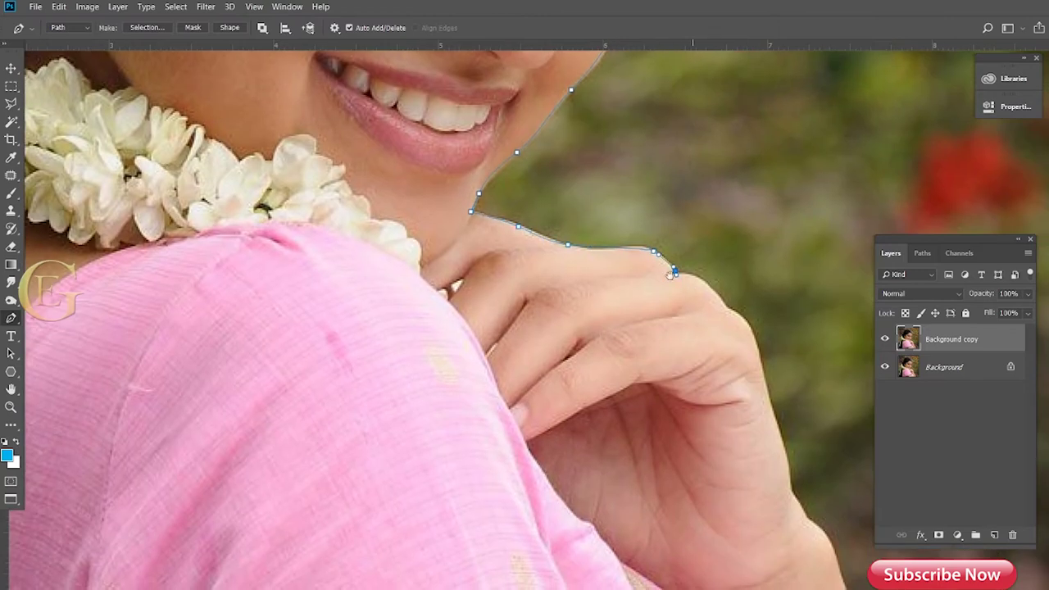
scroll(677, 276, "down", 2)
scroll(677, 276, "right", 4)
left_click(548, 142)
scroll(593, 193, "down", 2)
left_click(600, 143)
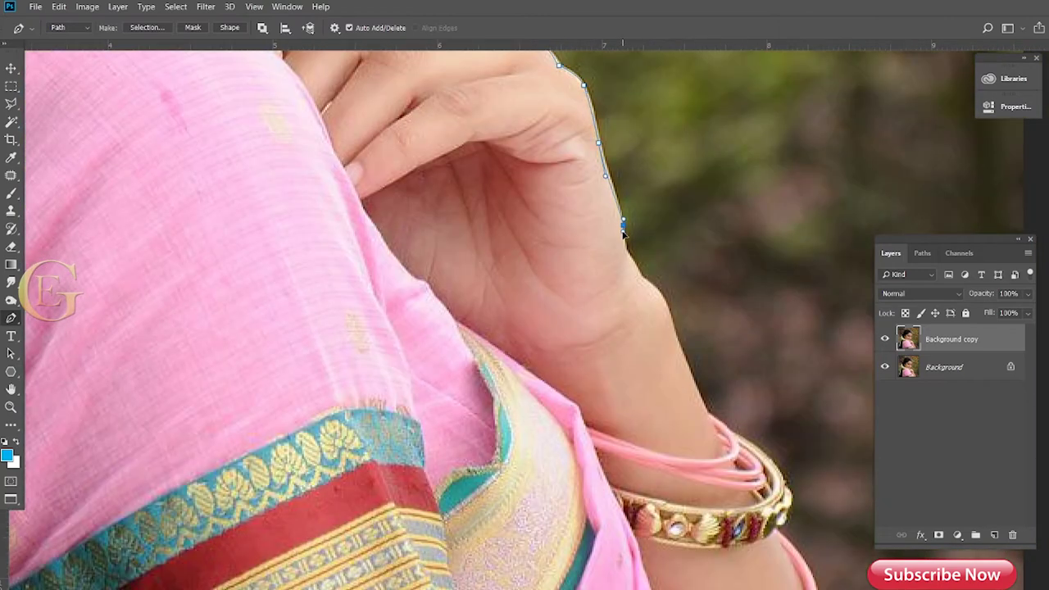
scroll(640, 279, "down", 3)
scroll(641, 280, "right", 2)
scroll(647, 297, "down", 2)
left_click(662, 239)
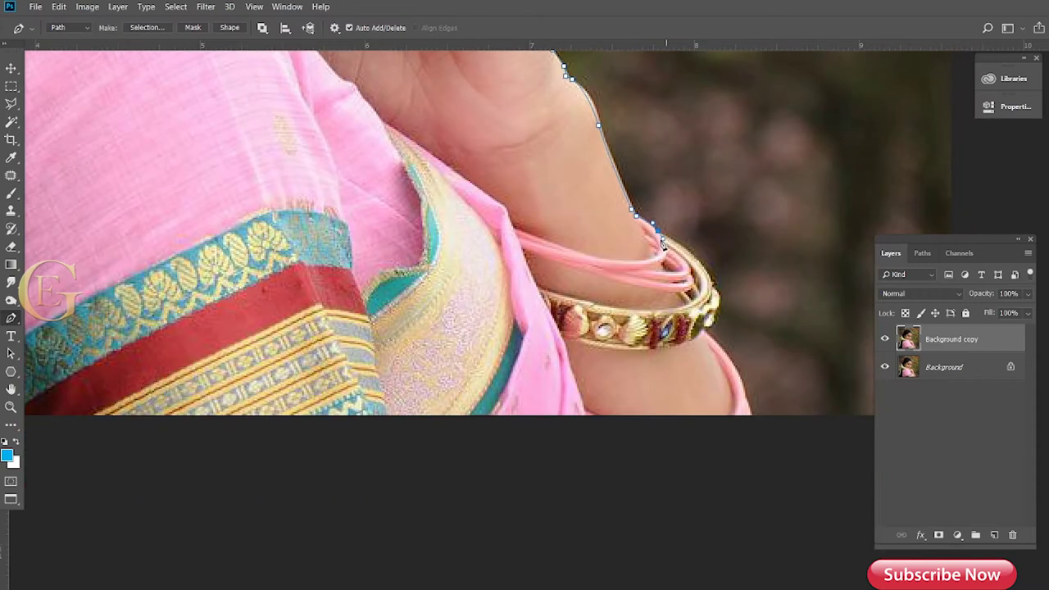
scroll(711, 331, "down", 2)
scroll(712, 331, "right", 1)
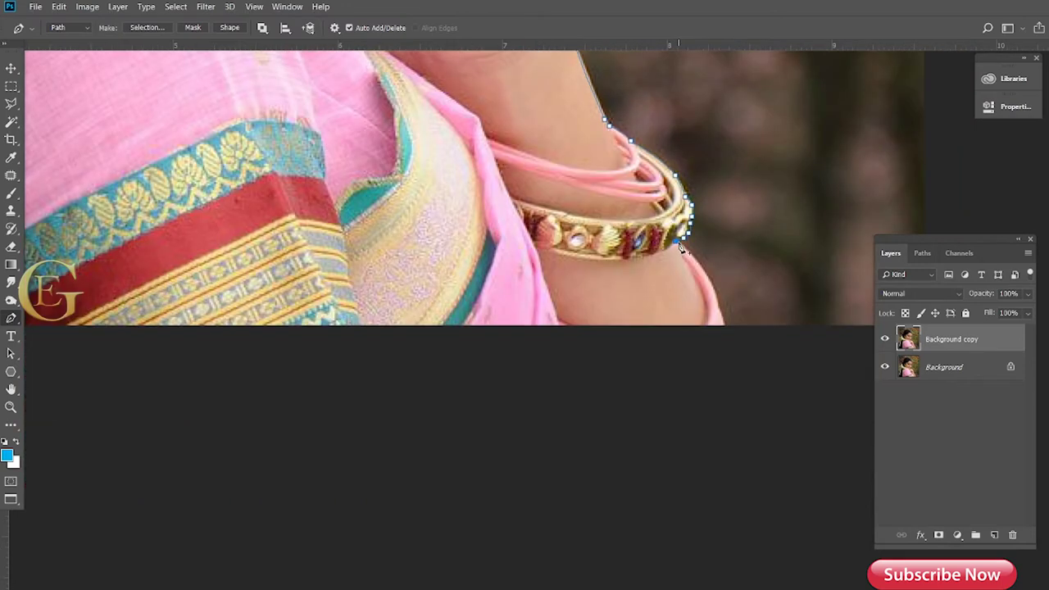
scroll(716, 344, "down", 2)
- Close the path outside the image and convert it to a selection
left_click(792, 427)
left_click(843, 173)
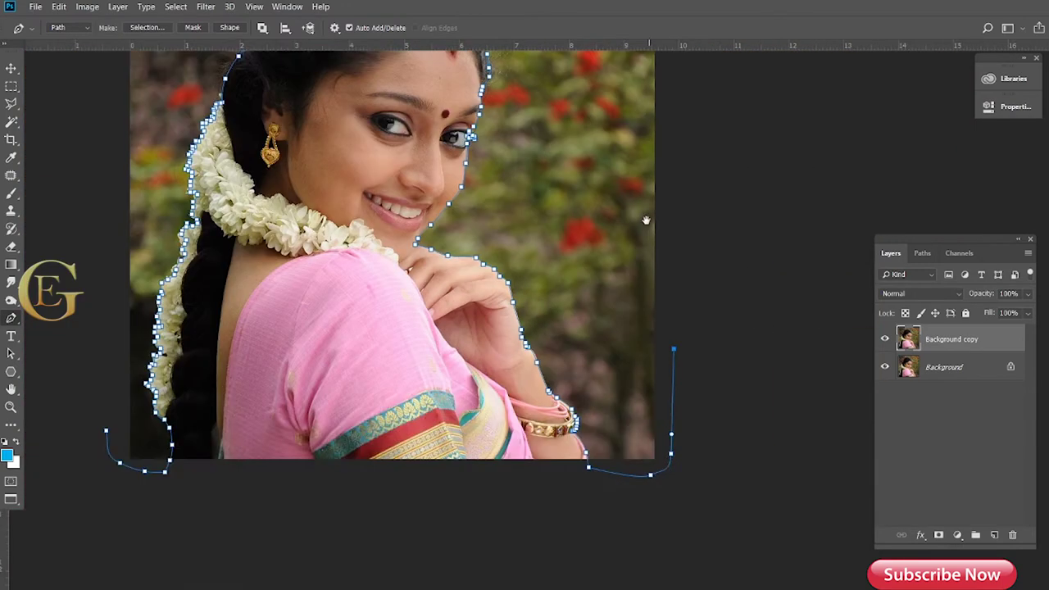
scroll(779, 218, "up", 3)
left_click(579, 178)
left_click(366, 165)
scroll(234, 173, "down", 3)
left_click(147, 27)
- Cut the woman out on Background copy and add a new Layer 1 beneath it
key("Return")
scroll(801, 363, "up", 3)
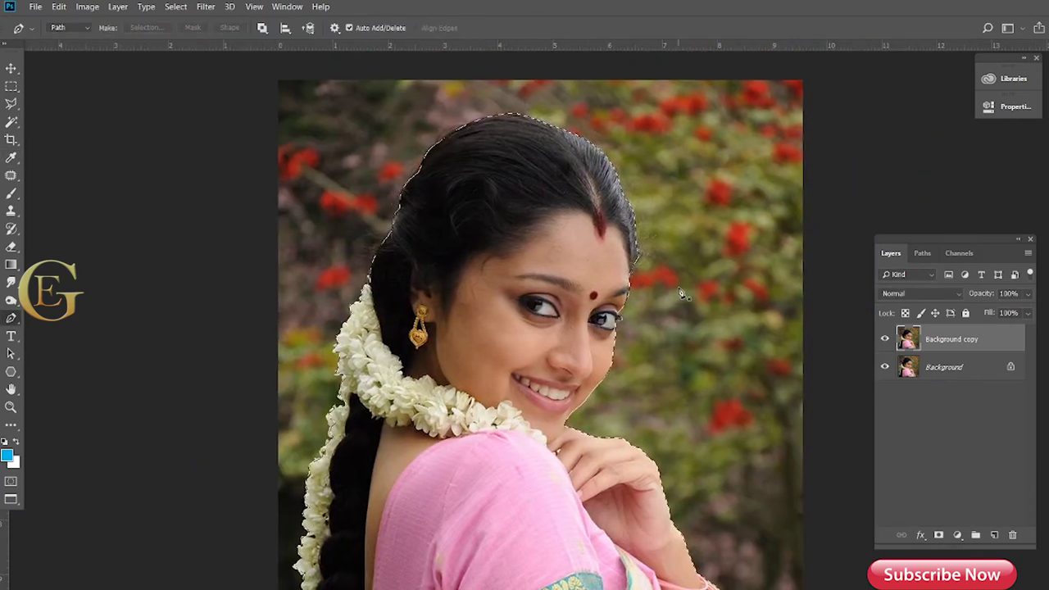
key("ctrl+d")
left_click(994, 535)
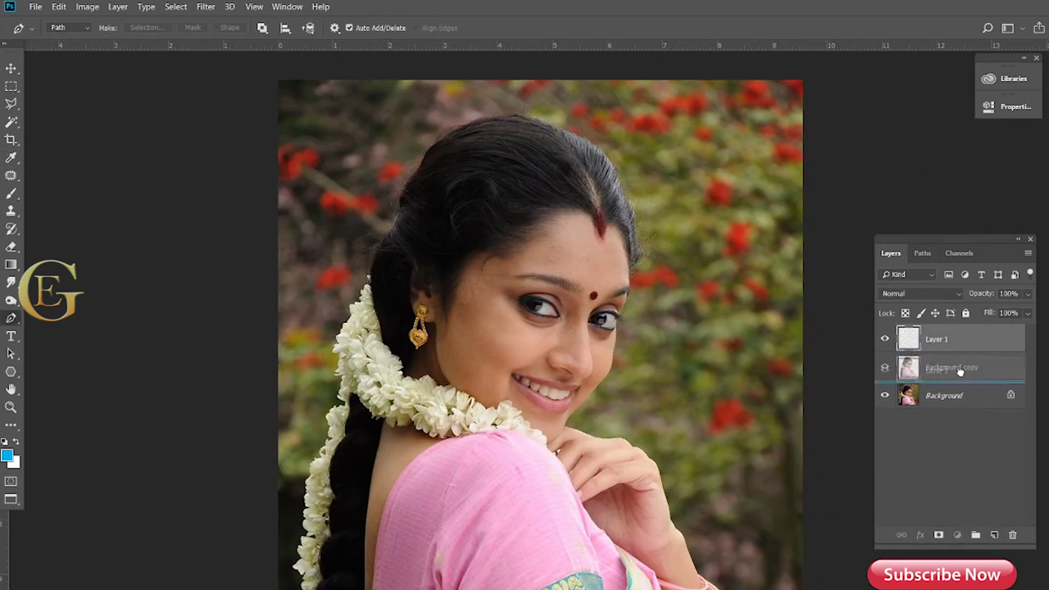
left_click_drag(943, 338, 955, 378)
- Fill Layer 1 with the dark purple colour 6f4357
left_click(8, 456)
left_click(849, 340)
left_click(729, 421)
left_click(733, 442)
left_click(970, 317)
key("alt+BackSpace")
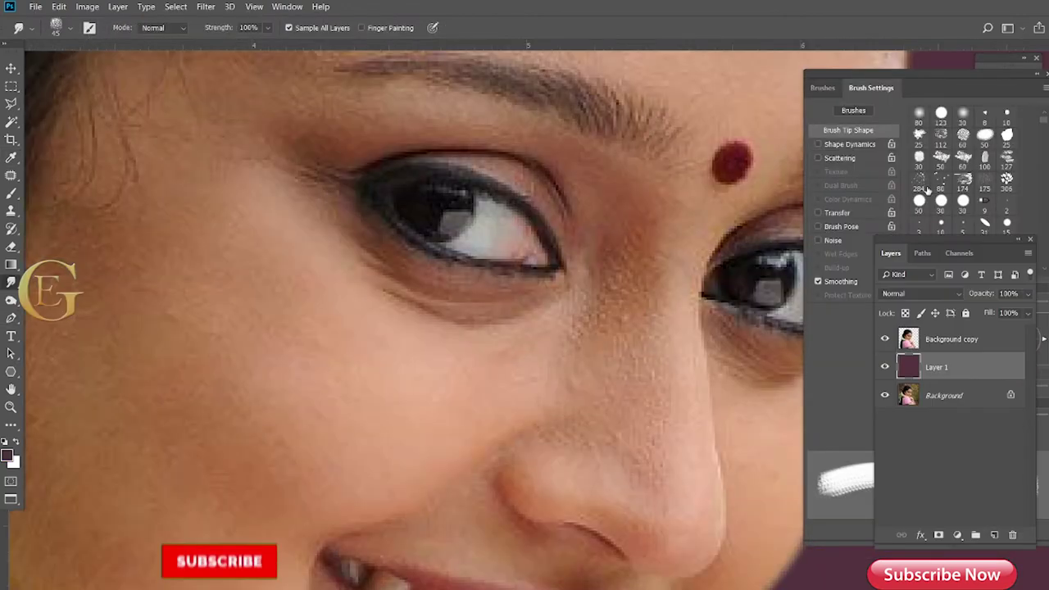
- Set the Smudge brush to about 8 px with 48% strength
key("bracketleft")
key("bracketleft")
key("bracketleft")
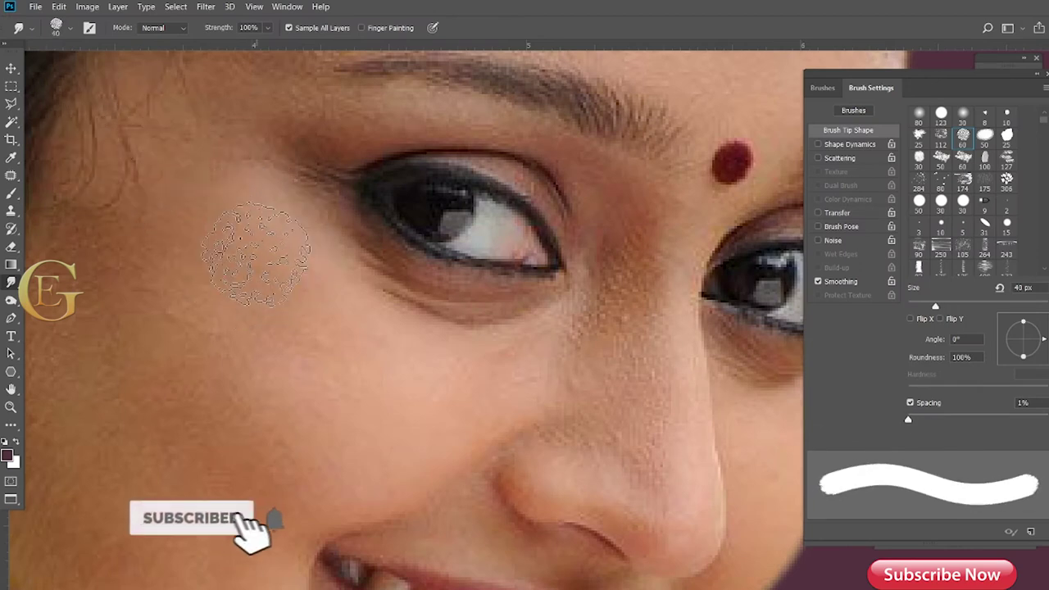
left_click_drag(267, 27, 249, 48)
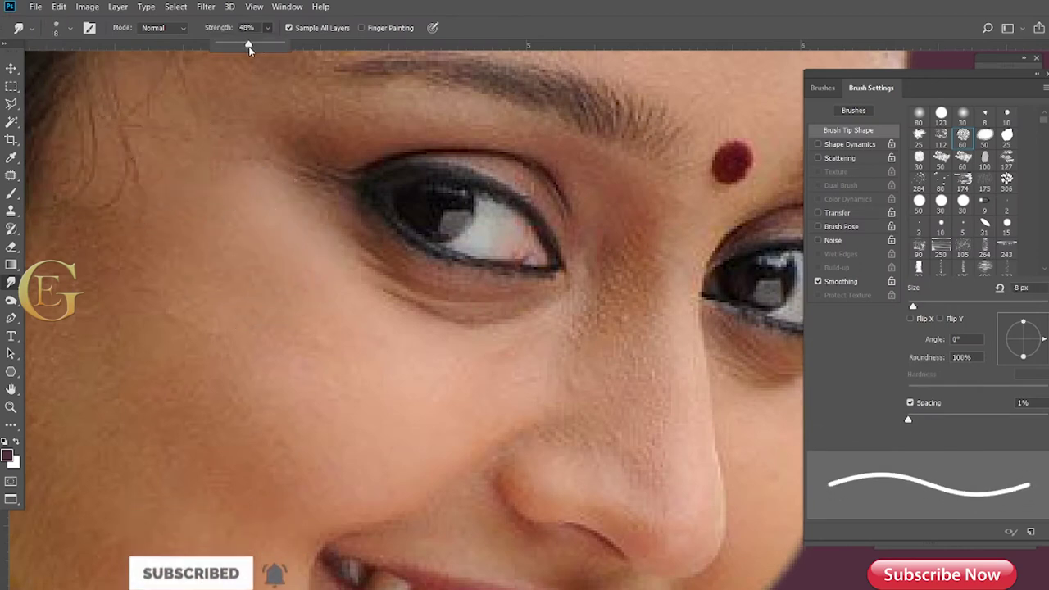
scroll(462, 370, "up", 1)
scroll(450, 369, "up", 2)
key("bracketleft")
key("bracketleft")
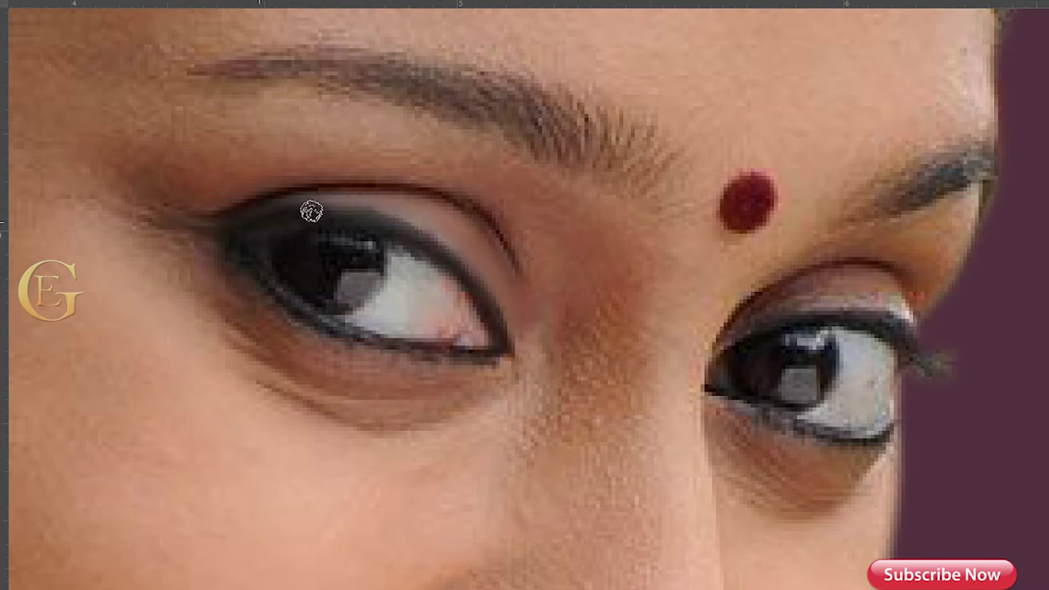
- Blend the left iris highlight and smooth the skin under the left eye
mouse_move(328, 238)
left_mouse_down()
mouse_move(339, 238)
mouse_move(359, 293)
mouse_move(347, 307)
mouse_move(311, 227)
mouse_move(300, 227)
mouse_move(273, 282)
left_mouse_up()
key("bracketleft")
key("bracketleft")
key("bracketleft")
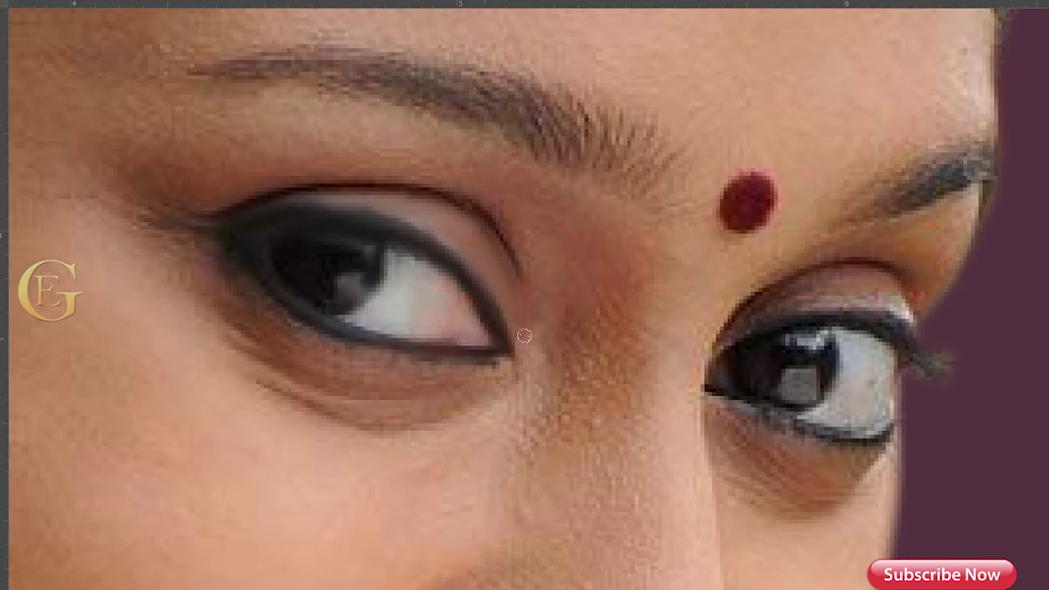
left_click_drag(352, 364, 497, 368)
left_click_drag(276, 314, 304, 368)
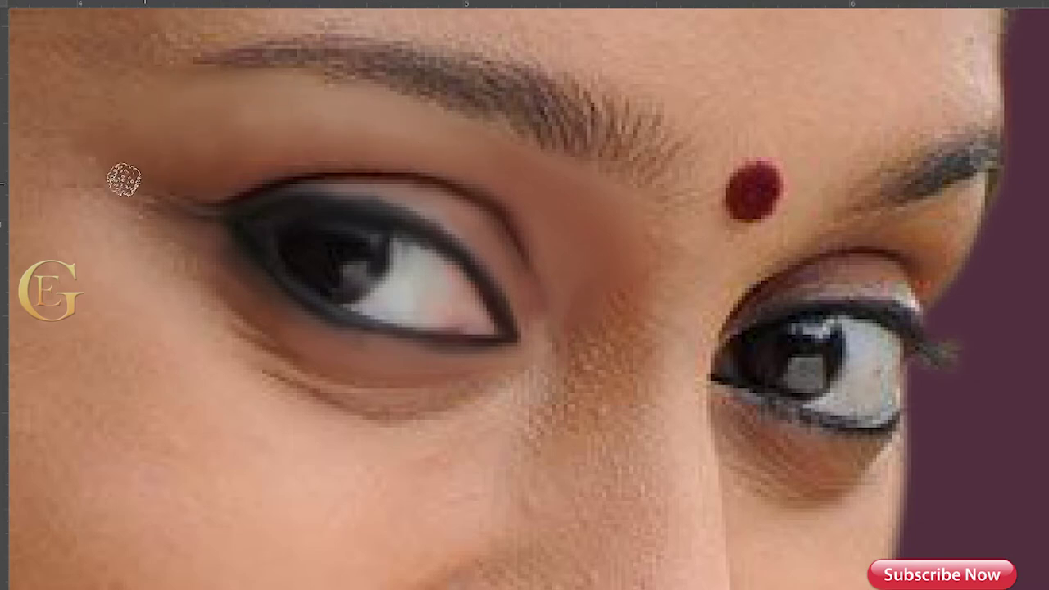
scroll(261, 348, "down", 1)
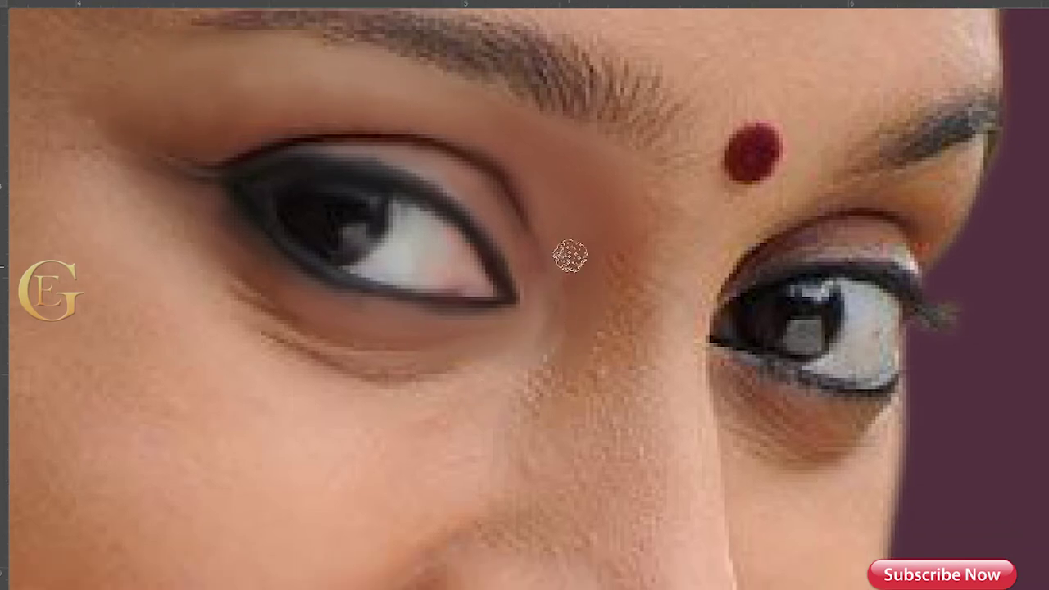
- Smooth the nose bridge, right upper eyelid, right iris catchlight and skin under the right eye
left_click_drag(697, 244, 609, 333)
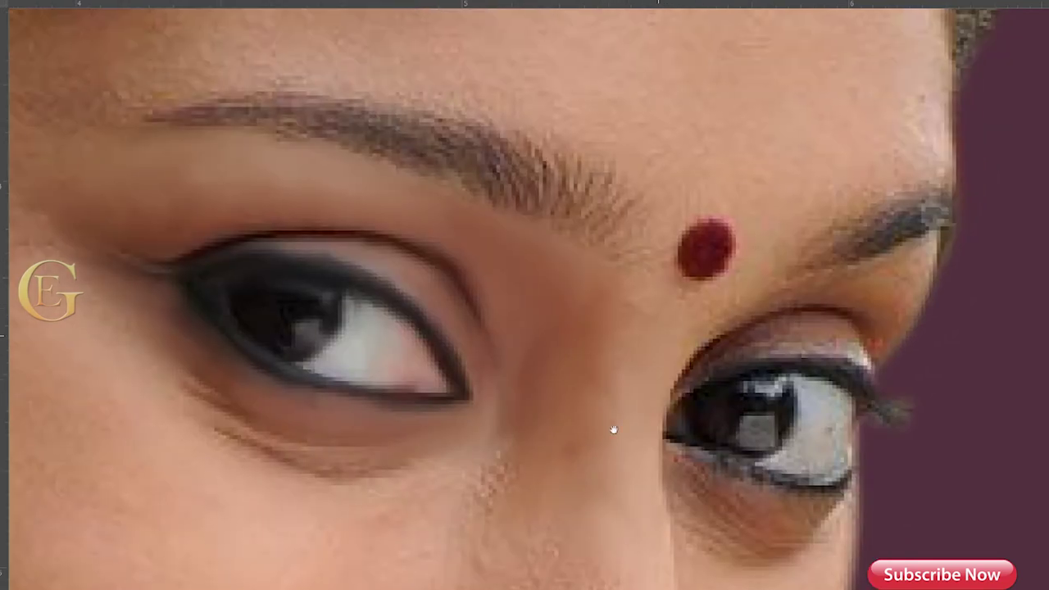
scroll(659, 436, "up", 2)
left_click_drag(760, 337, 681, 288)
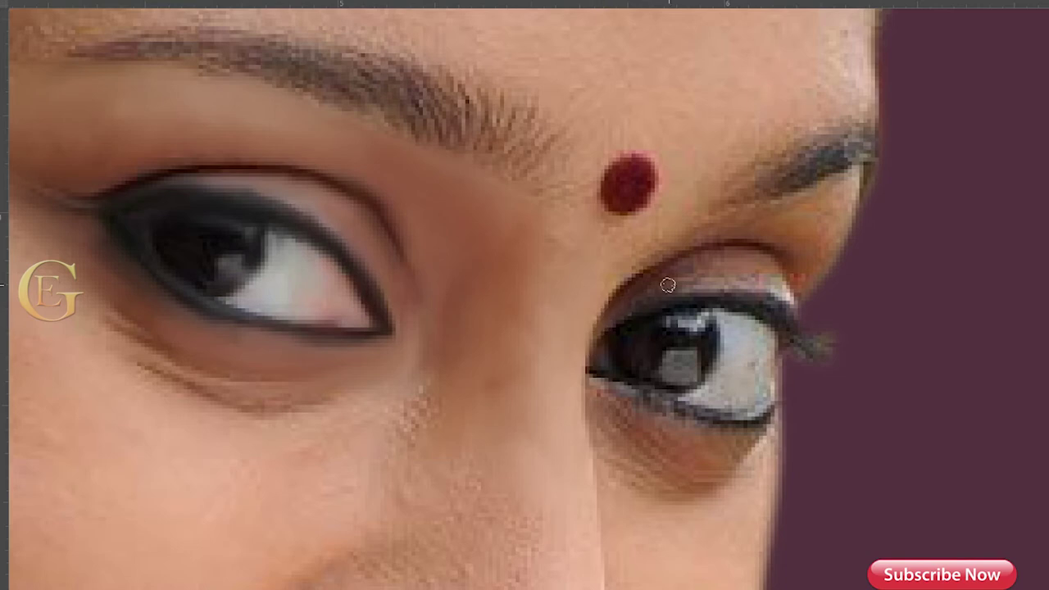
left_click_drag(750, 285, 755, 283)
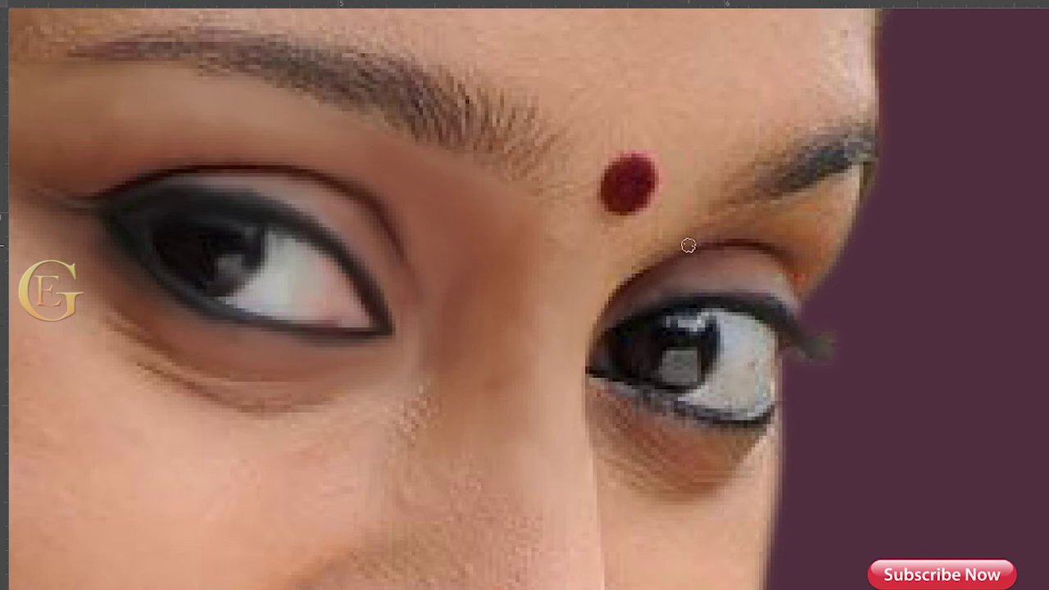
scroll(614, 331, "down", 1)
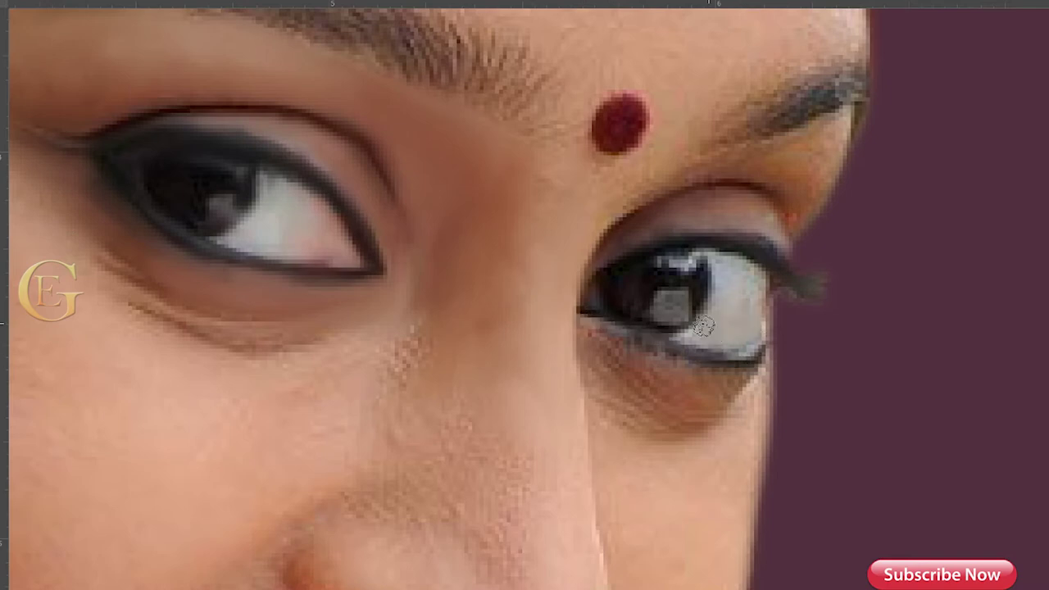
left_click_drag(692, 271, 656, 258)
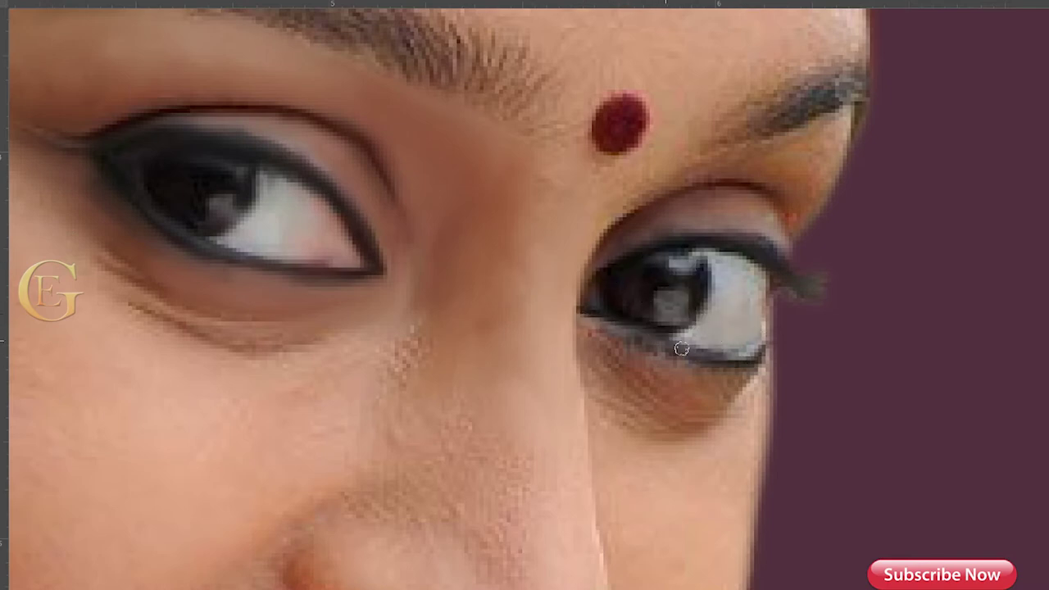
mouse_move(649, 363)
left_mouse_down()
mouse_move(733, 382)
mouse_move(618, 352)
mouse_move(640, 402)
mouse_move(695, 415)
left_mouse_up()
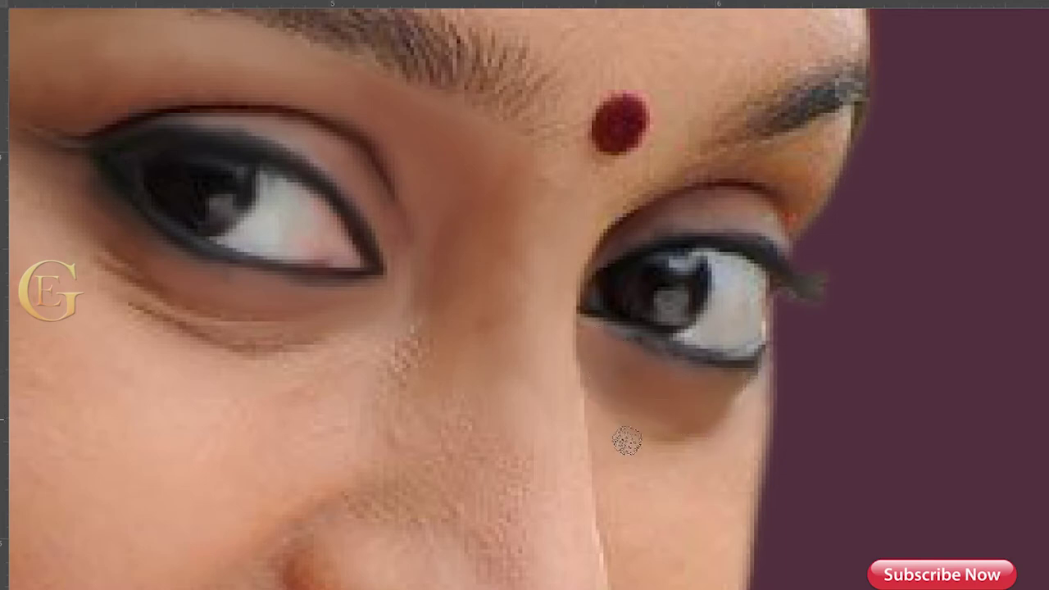
left_click_drag(801, 141, 733, 160)
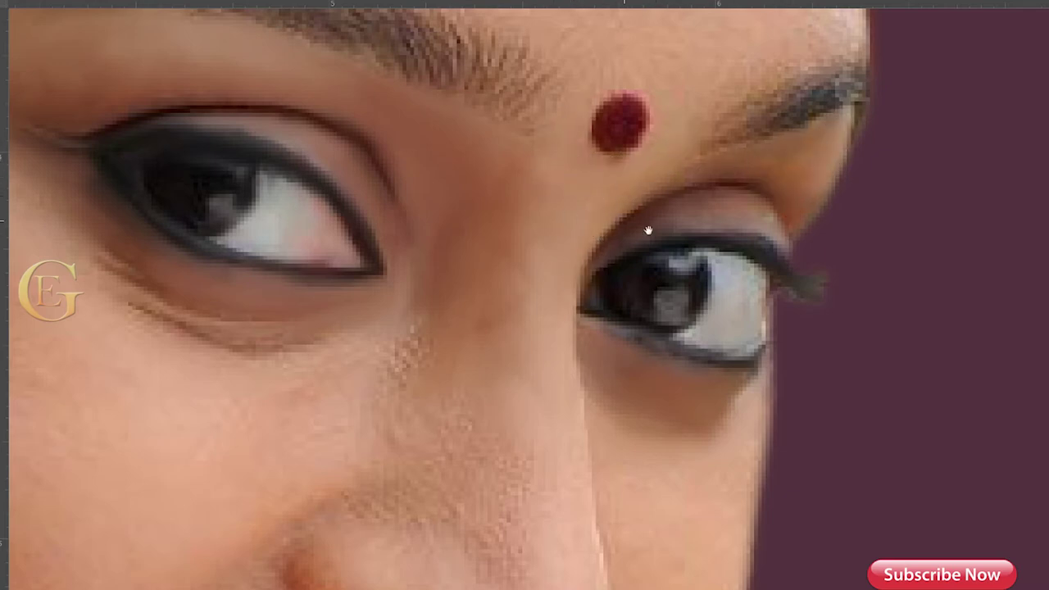
left_click_drag(647, 231, 567, 263)
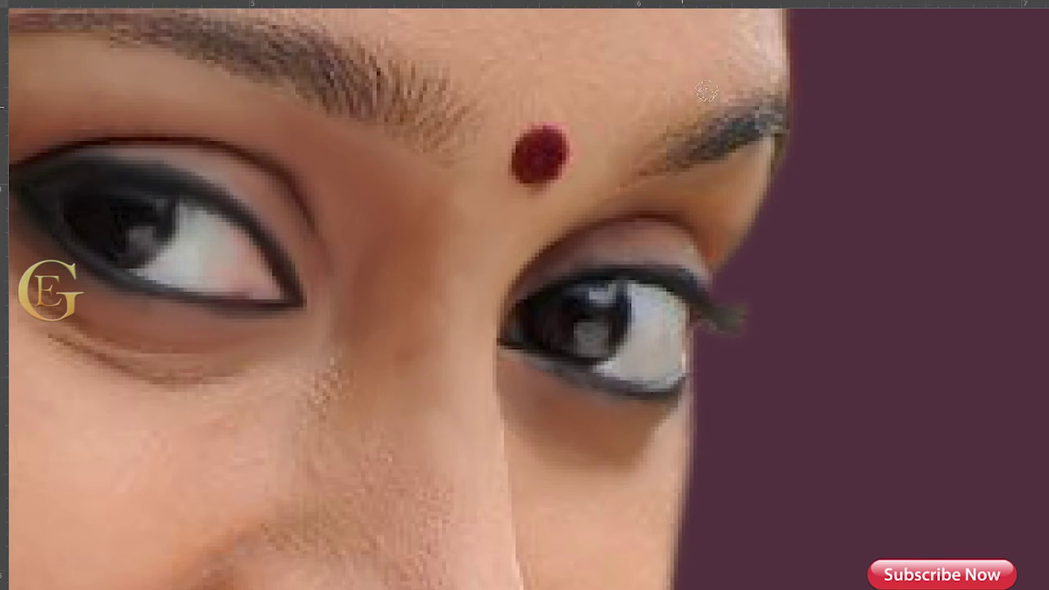
- Smudge the inner end of the eyebrow below the forehead
left_click_drag(609, 134, 568, 225)
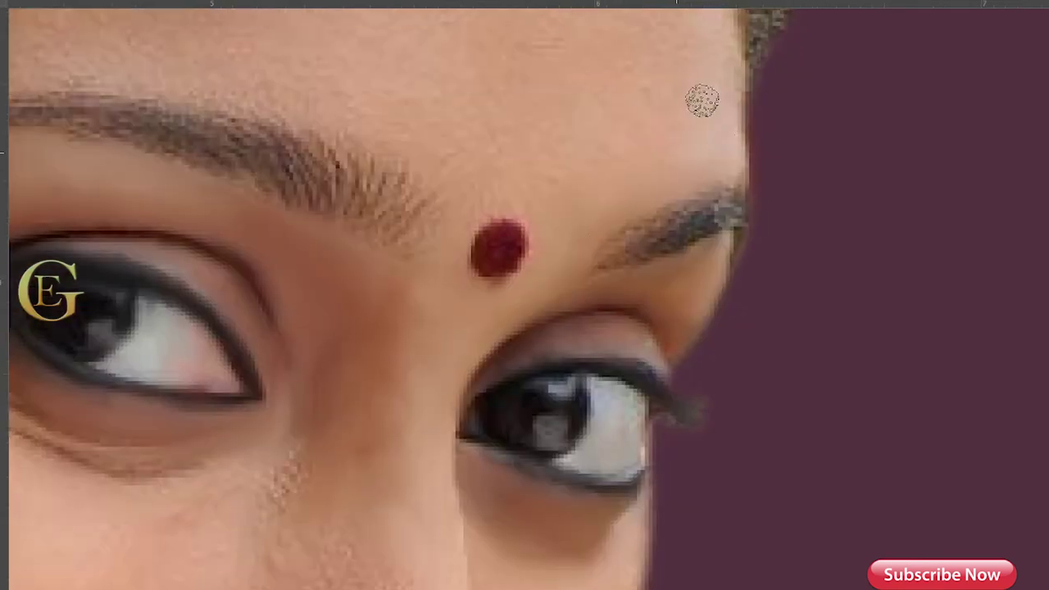
left_click(641, 228)
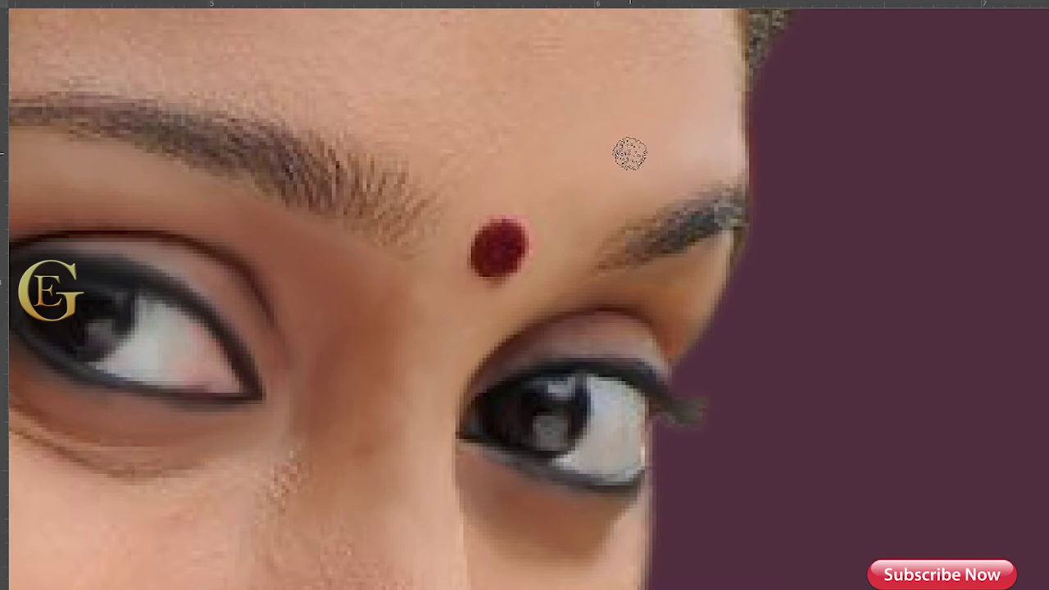
scroll(630, 154, "up", 3)
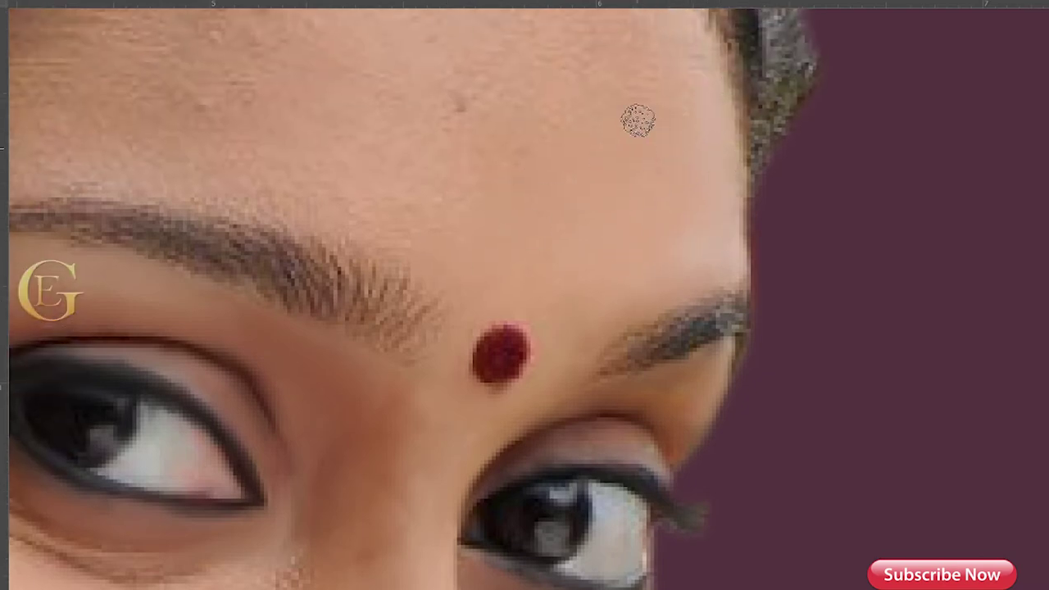
scroll(637, 159, "up", 4)
- Enlarge the smudge brush and blend away the blotchy texture on the nose bridge
key("bracketright")
scroll(505, 427, "up", 1)
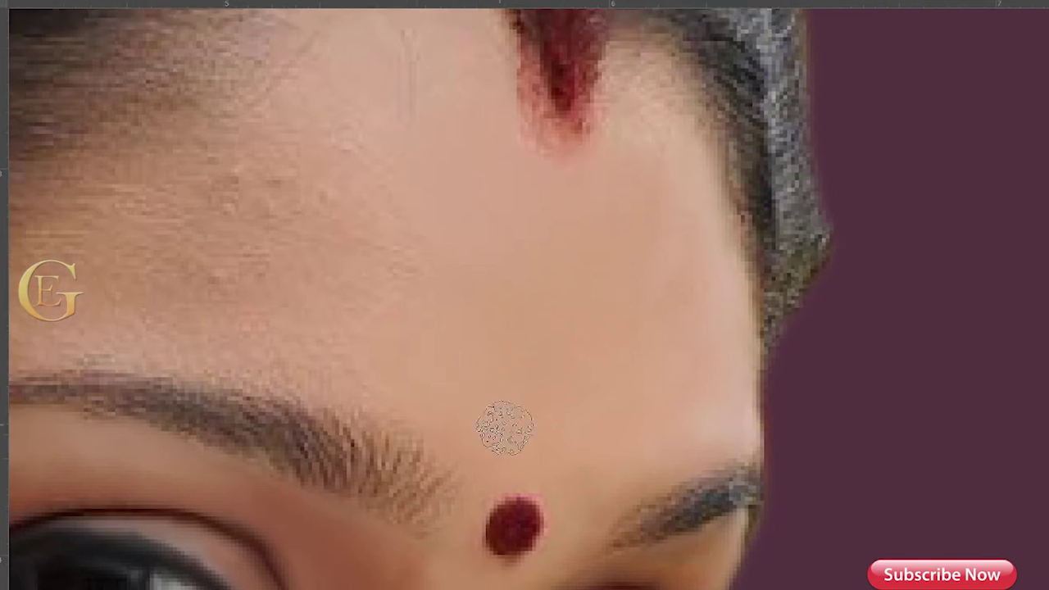
scroll(505, 427, "up", 4)
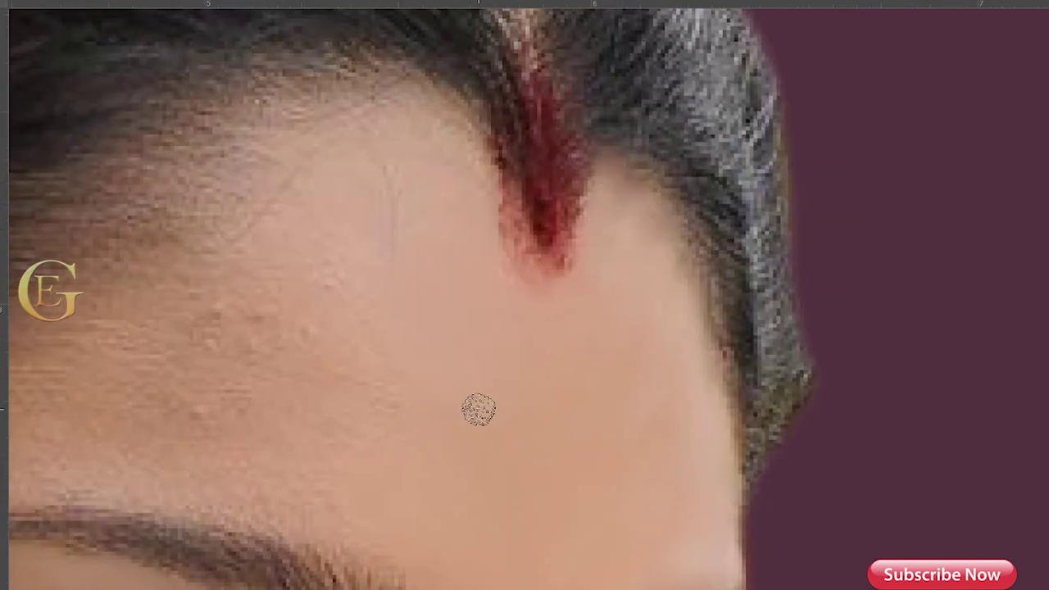
scroll(479, 410, "down", 5)
scroll(479, 410, "left", 7)
key("bracketright")
key("bracketright")
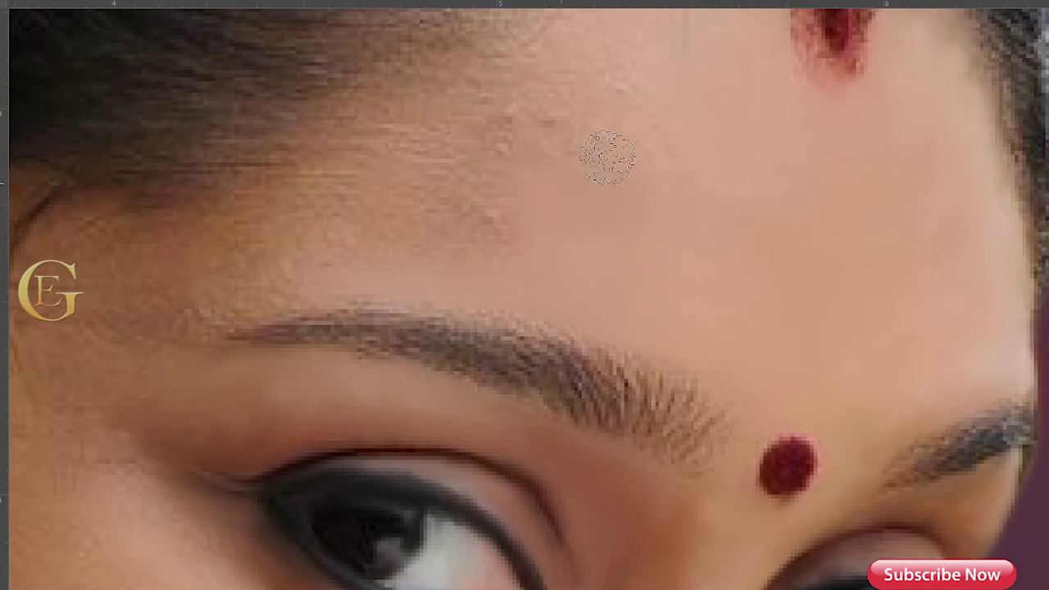
scroll(766, 242, "up", 4)
scroll(765, 242, "left", 3)
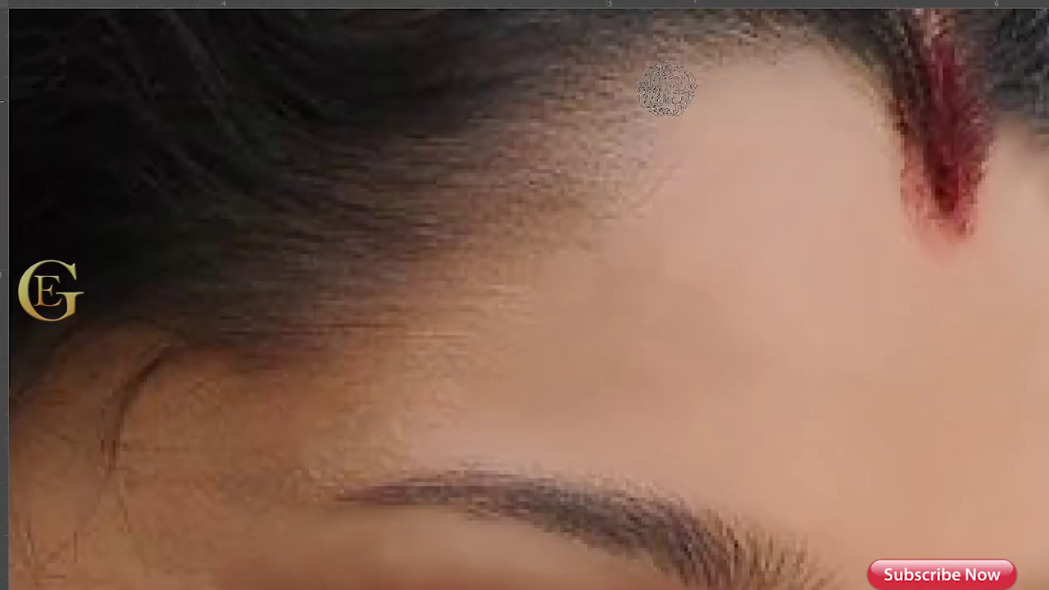
scroll(639, 197, "down", 3)
scroll(639, 197, "left", 6)
scroll(566, 336, "down", 1)
scroll(611, 295, "down", 5)
scroll(611, 295, "right", 7)
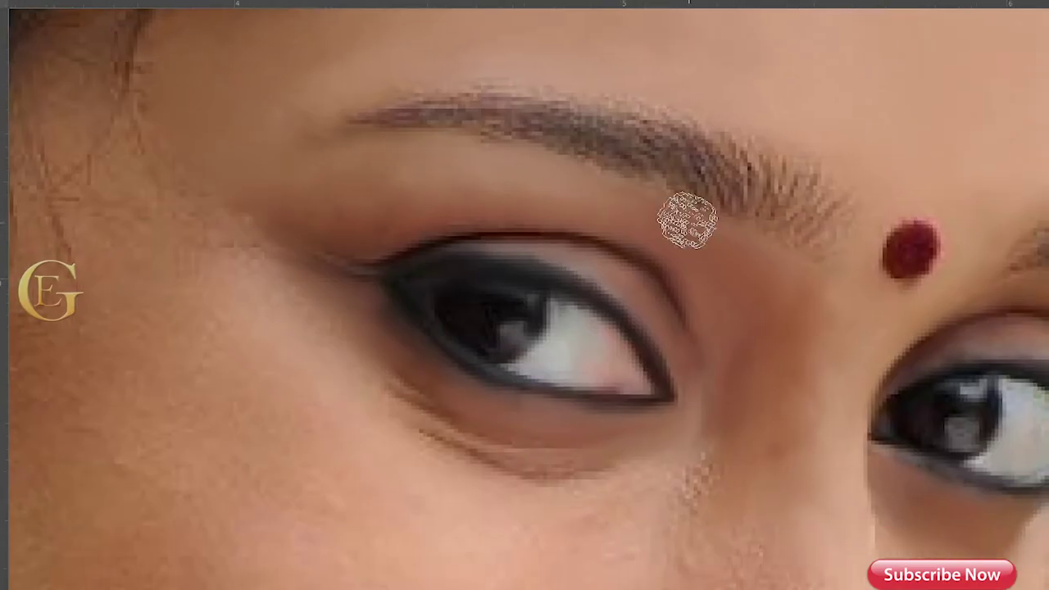
scroll(499, 316, "down", 4)
scroll(499, 316, "left", 1)
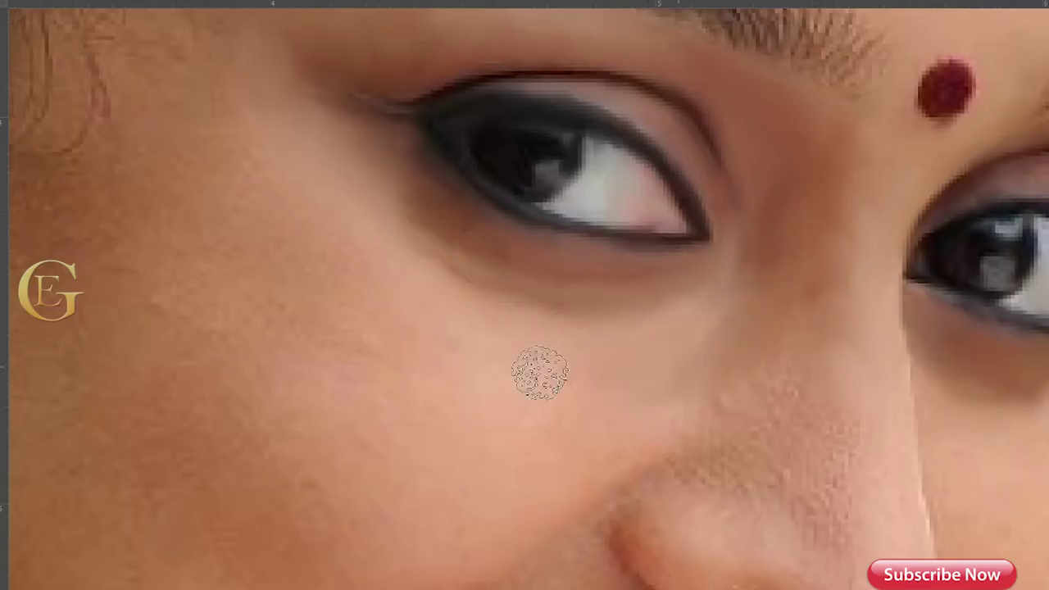
scroll(580, 402, "down", 4)
scroll(581, 402, "right", 2)
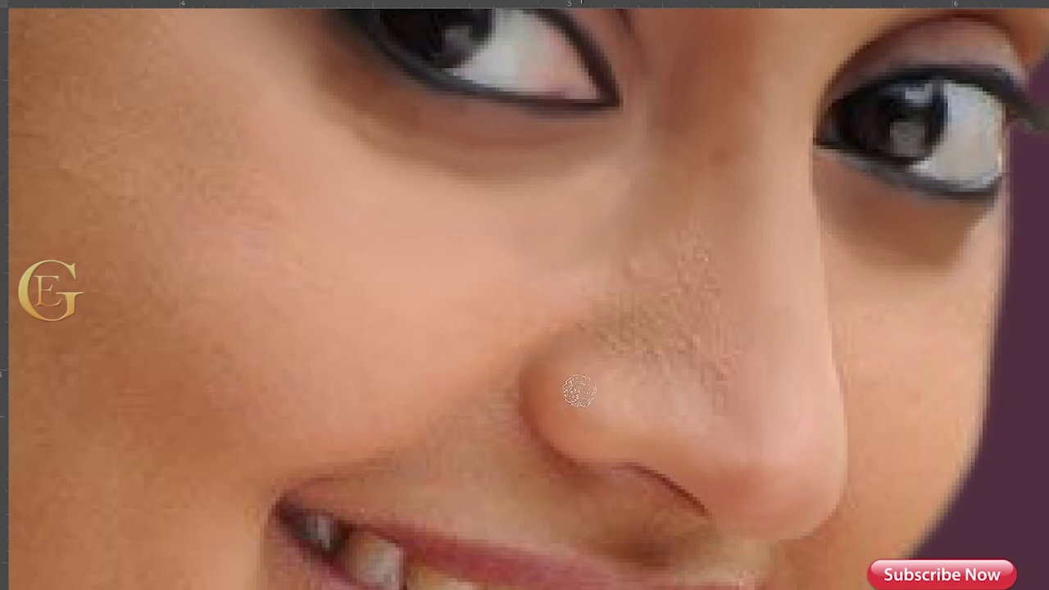
mouse_move(736, 373)
left_mouse_down()
mouse_move(651, 276)
mouse_move(651, 356)
mouse_move(502, 352)
left_mouse_up()
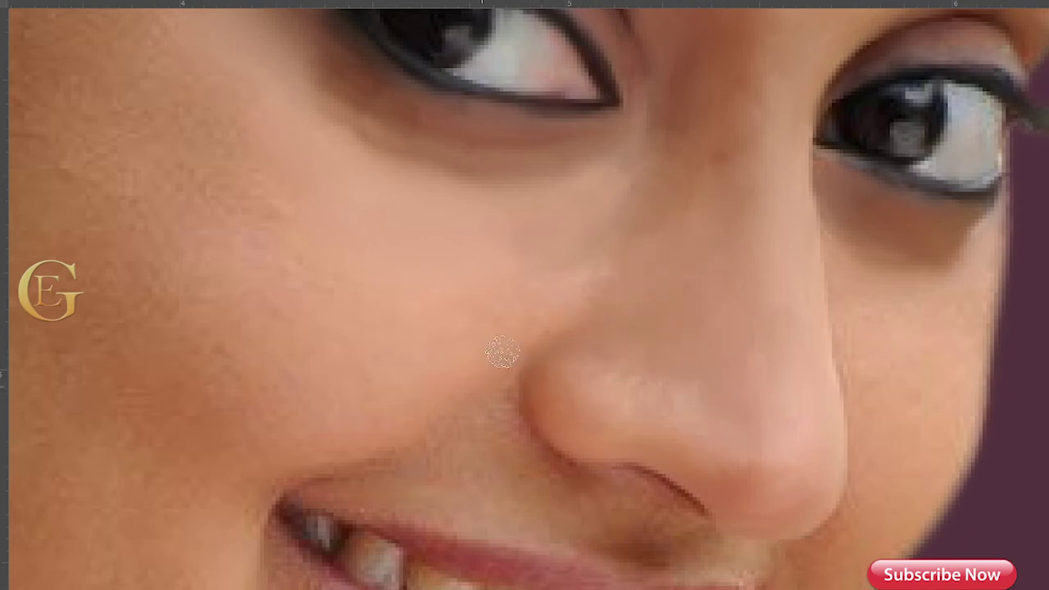
- Pan down the face to inspect the smoothed nose and mouth area
scroll(776, 504, "down", 4)
scroll(776, 504, "right", 2)
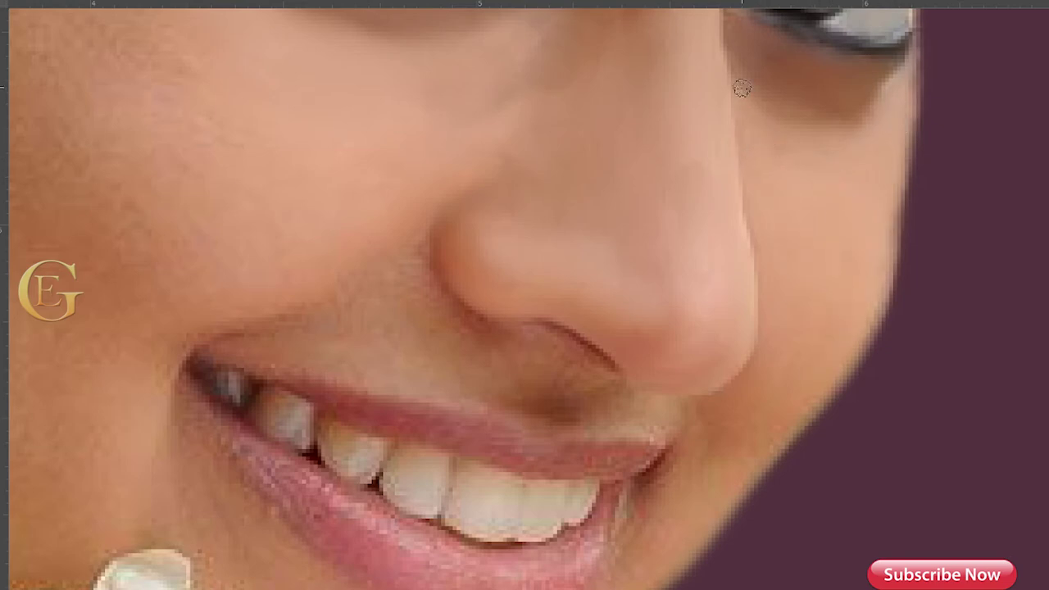
scroll(754, 380, "down", 4)
scroll(738, 231, "left", 1)
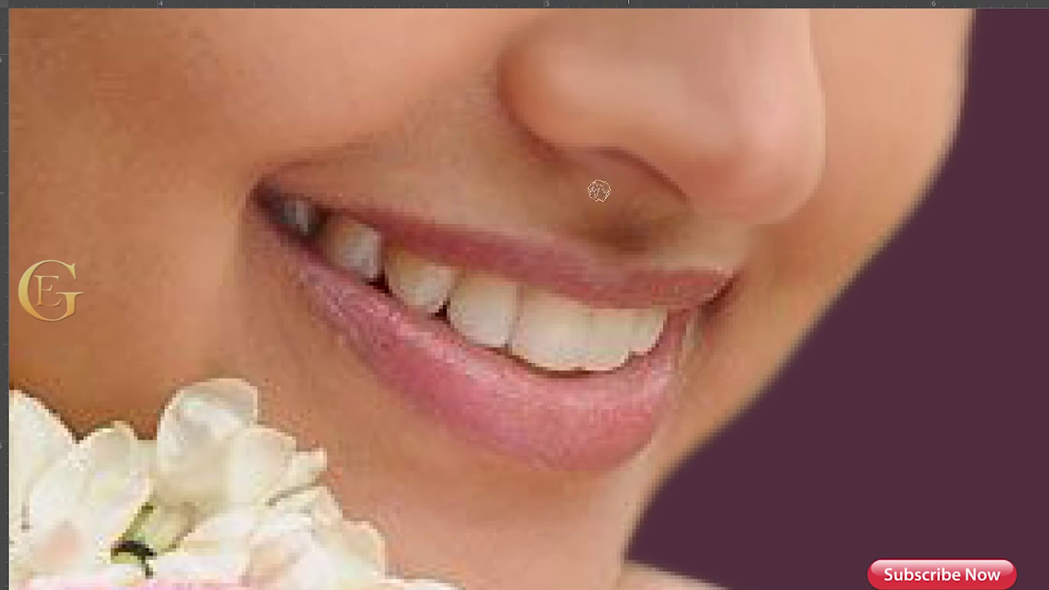
scroll(643, 250, "down", 1)
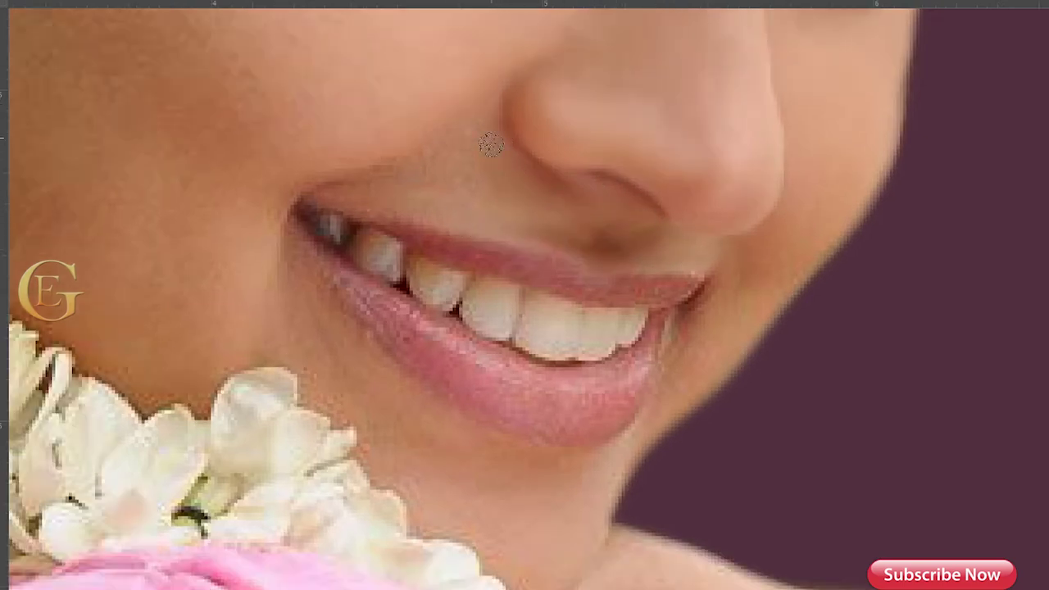
scroll(601, 245, "down", 2)
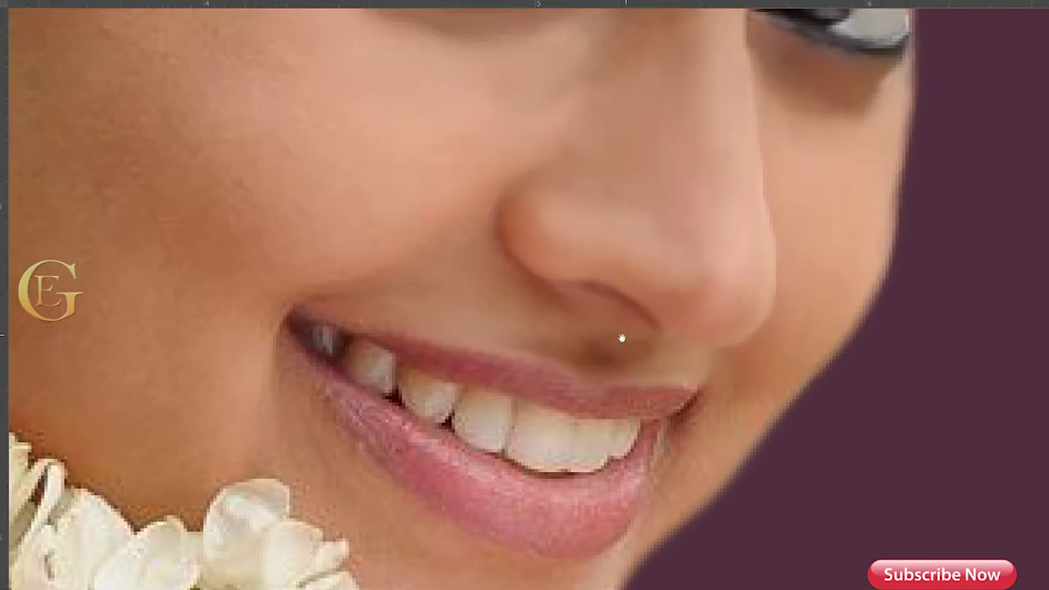
scroll(601, 245, "down", 3)
scroll(590, 262, "up", 3)
scroll(579, 279, "up", 3)
scroll(580, 279, "down", 1)
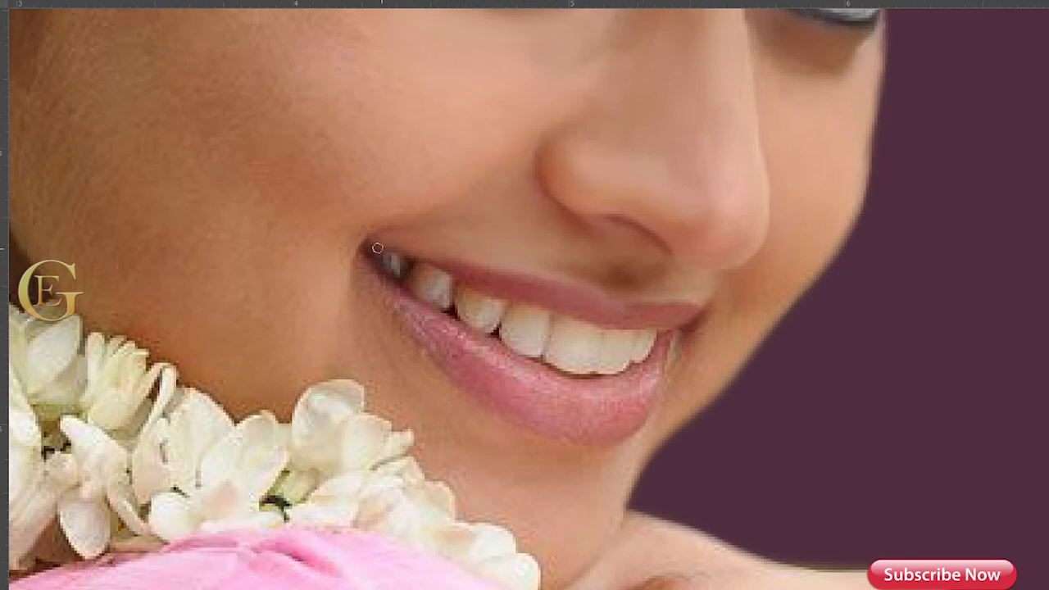
- Scroll around the jasmine garland beside the neck to inspect the flowers
scroll(634, 309, "down", 2)
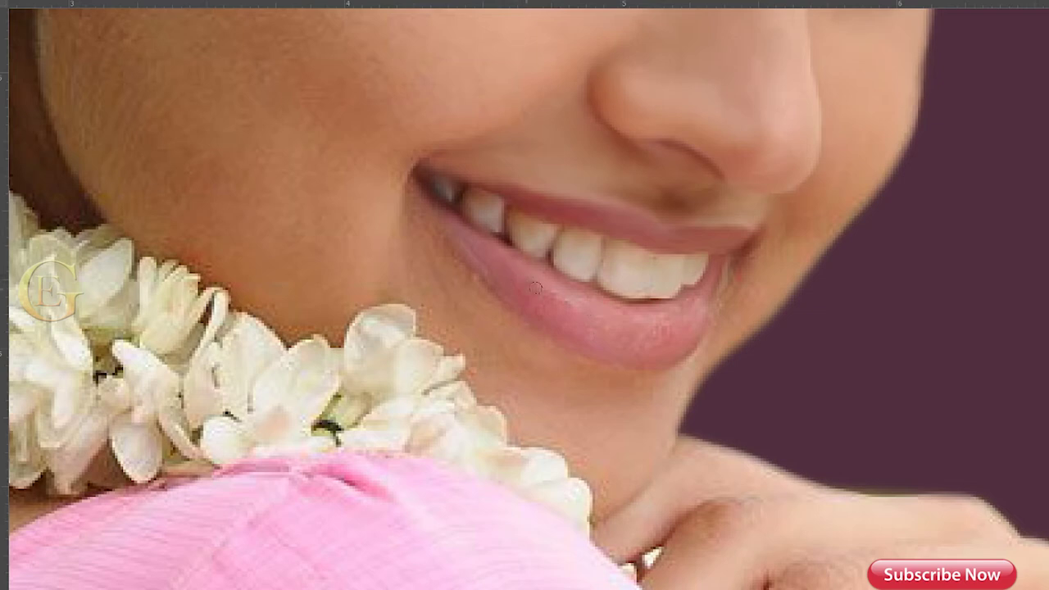
scroll(412, 126, "down", 2)
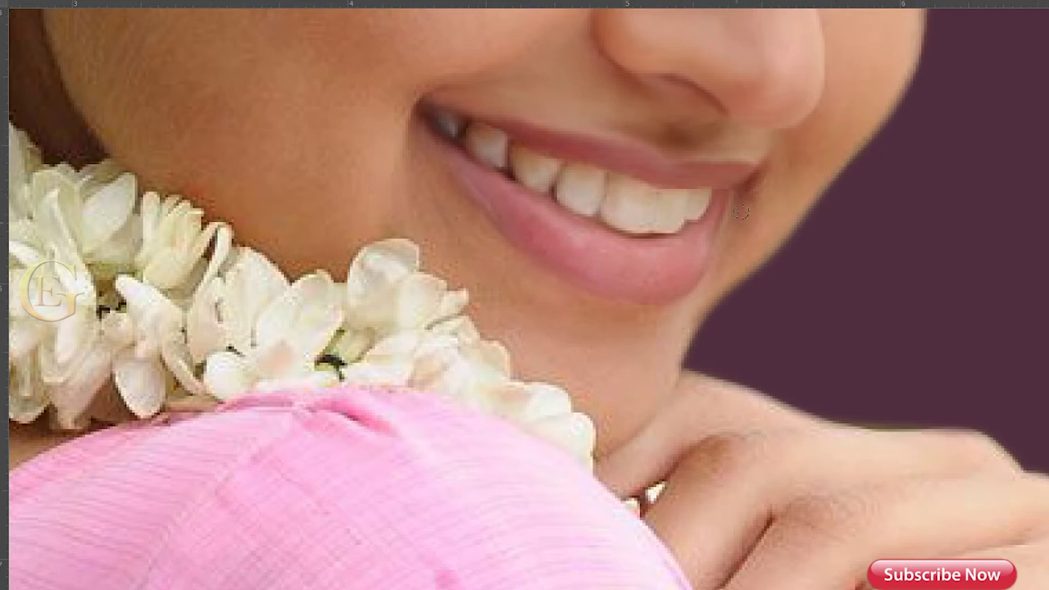
scroll(721, 193, "down", 4)
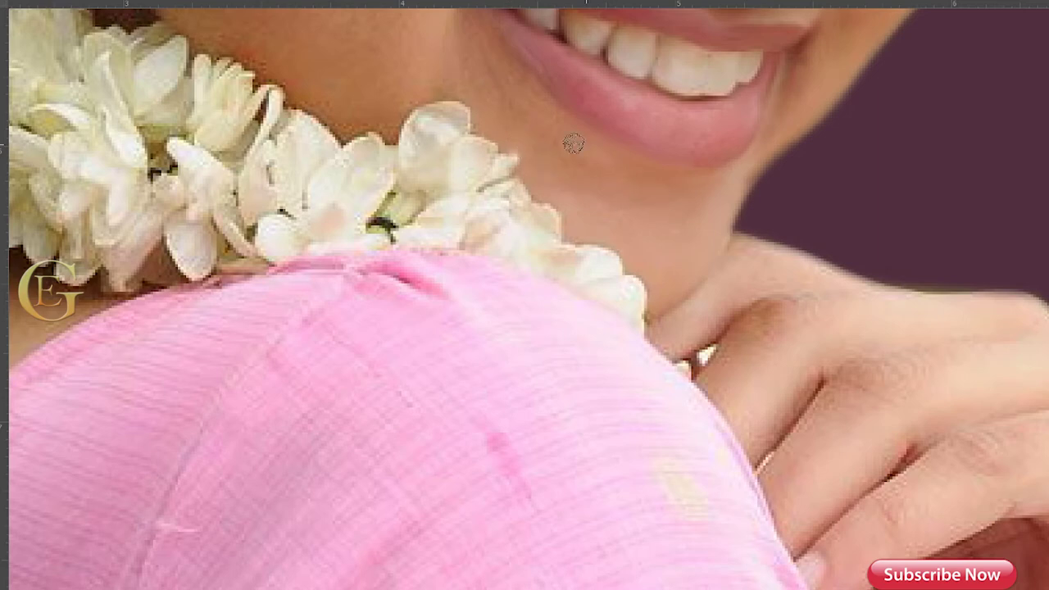
scroll(709, 227, "up", 4)
scroll(709, 226, "right", 2)
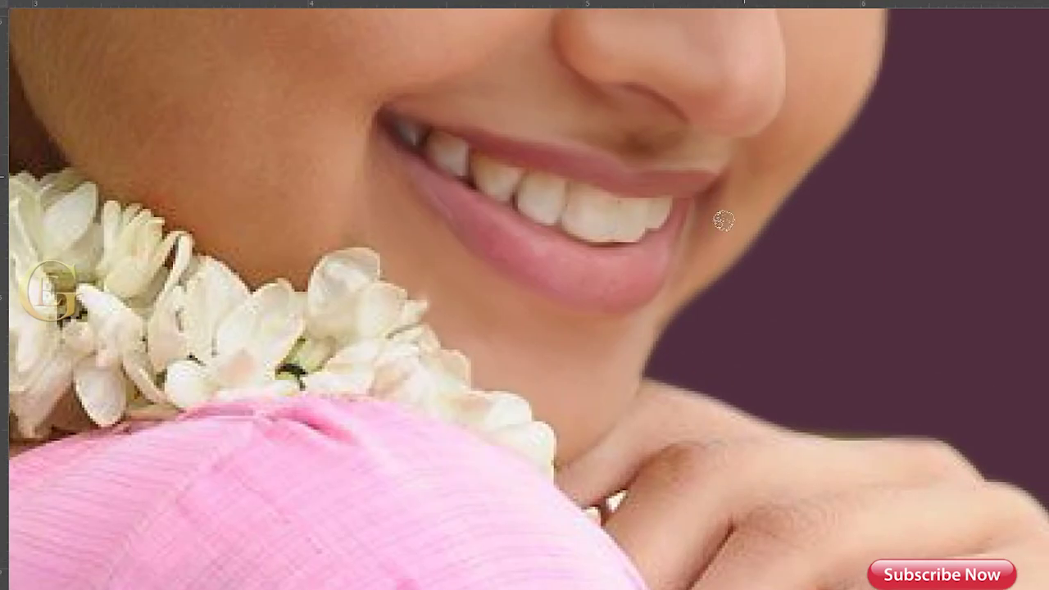
scroll(698, 286, "down", 2)
scroll(698, 286, "down", 3)
scroll(568, 167, "up", 4)
scroll(568, 166, "up", 2)
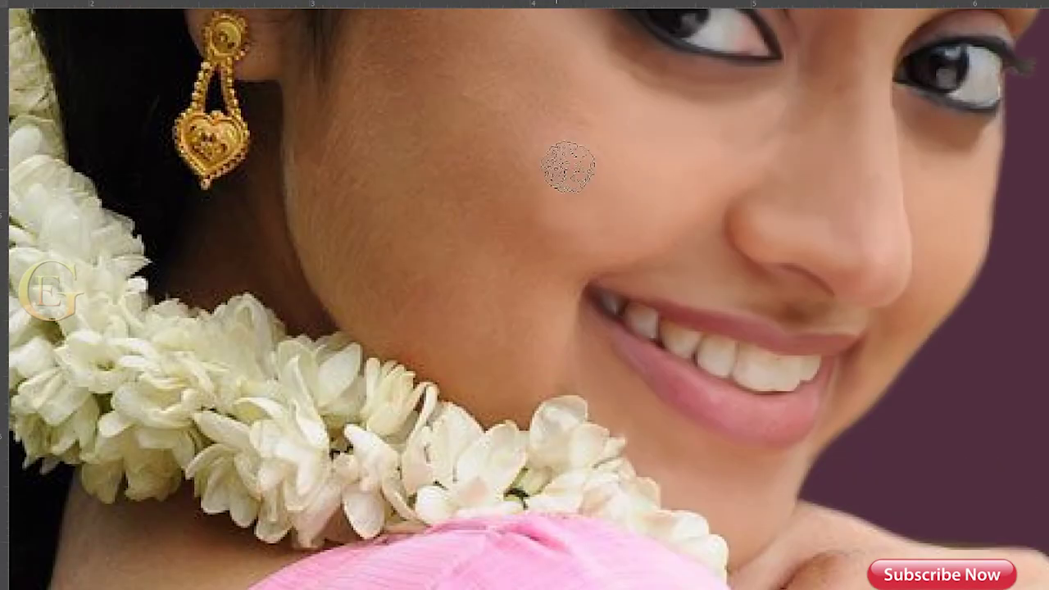
scroll(574, 164, "up", 2)
scroll(574, 164, "left", 1)
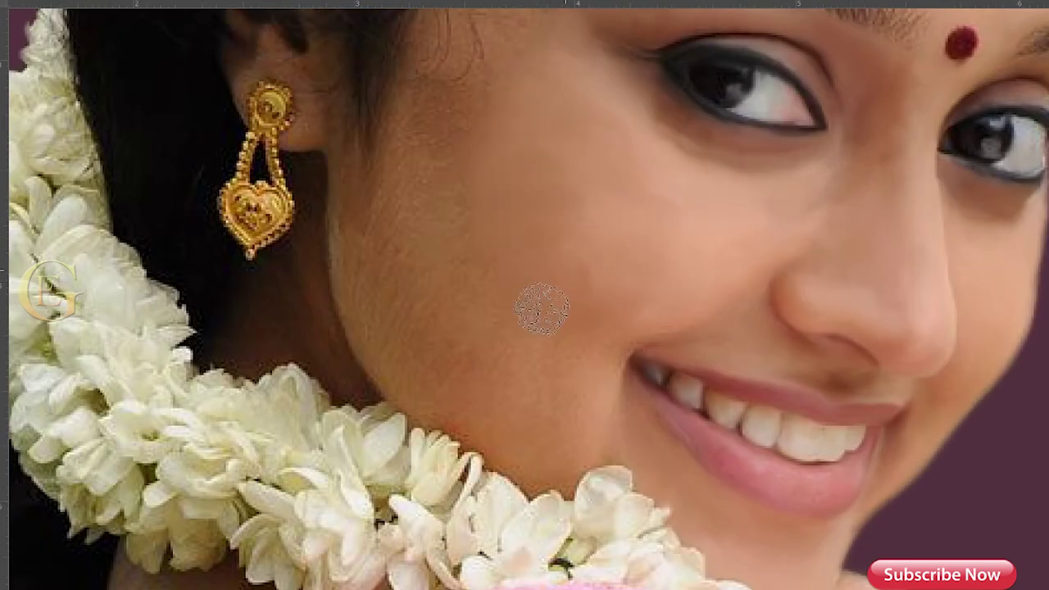
scroll(542, 309, "down", 3)
scroll(542, 309, "left", 1)
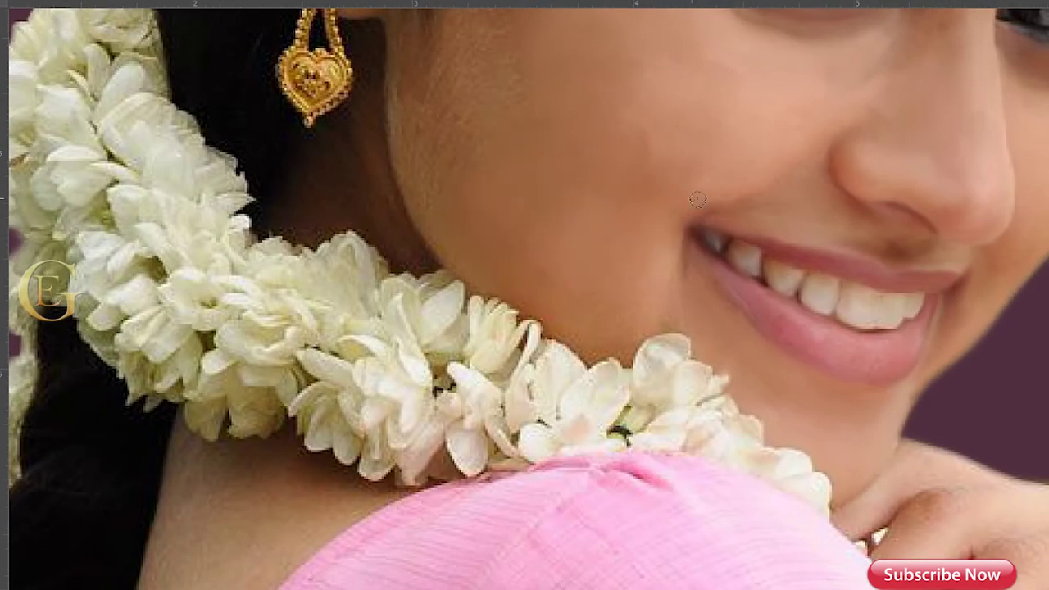
scroll(697, 199, "up", 2)
scroll(698, 199, "left", 1)
scroll(513, 178, "up", 3)
scroll(512, 178, "right", 1)
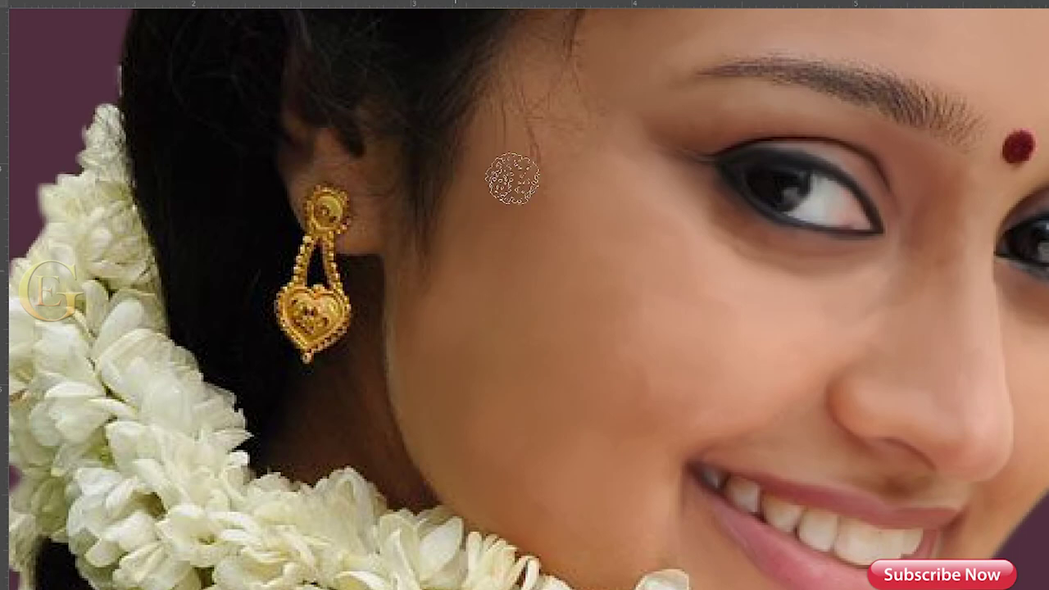
scroll(512, 178, "up", 3)
scroll(512, 178, "right", 1)
scroll(503, 199, "down", 5)
scroll(503, 199, "left", 1)
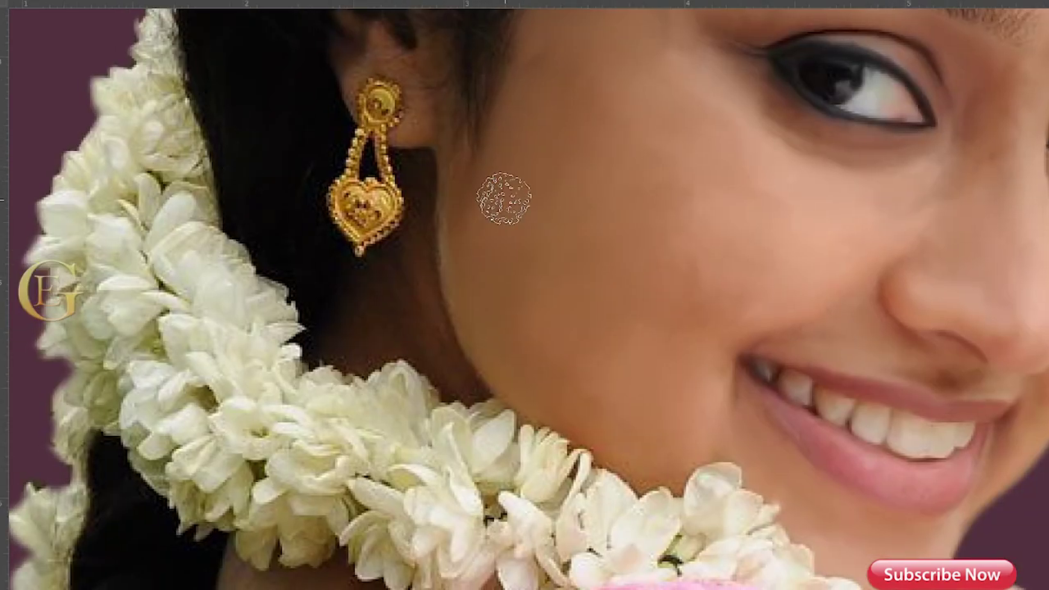
scroll(504, 198, "down", 1)
scroll(503, 198, "right", 2)
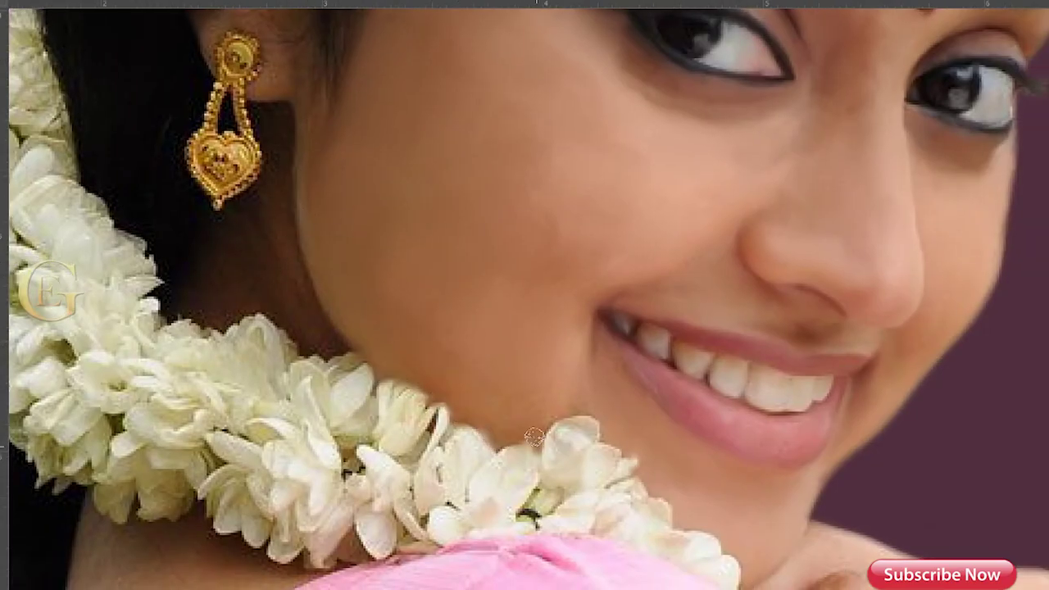
scroll(522, 384, "right", 1)
scroll(536, 300, "up", 1)
scroll(537, 300, "right", 2)
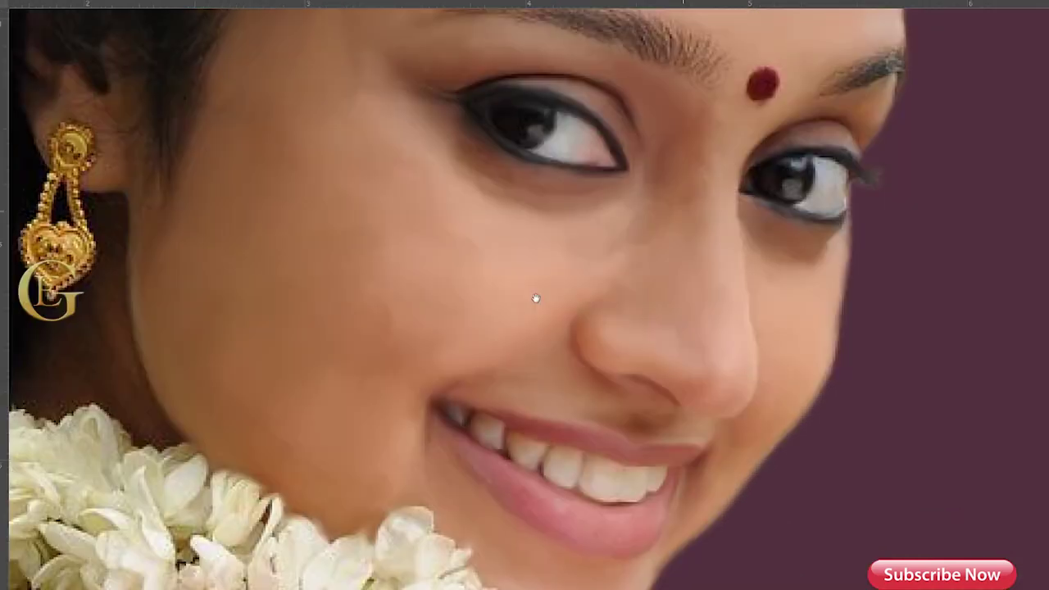
scroll(551, 336, "down", 3)
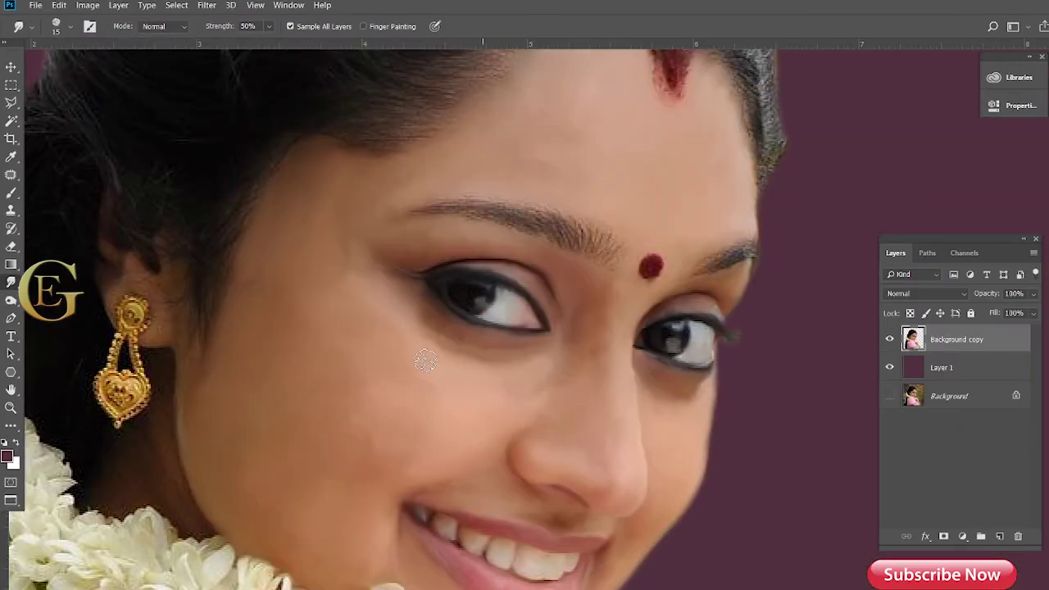
scroll(462, 279, "up", 3)
scroll(447, 317, "up", 2)
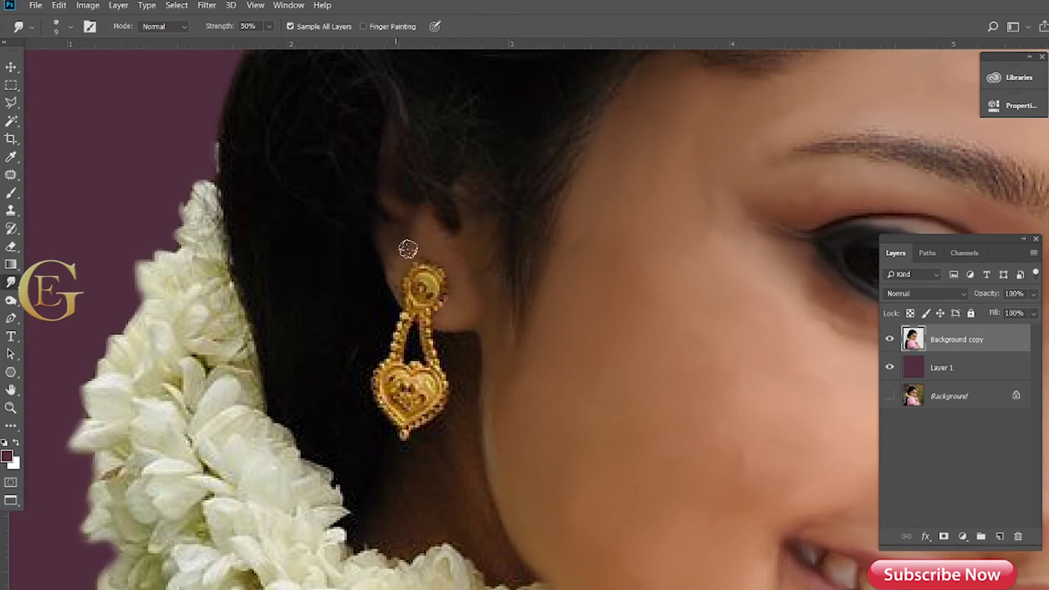
scroll(460, 195, "down", 5)
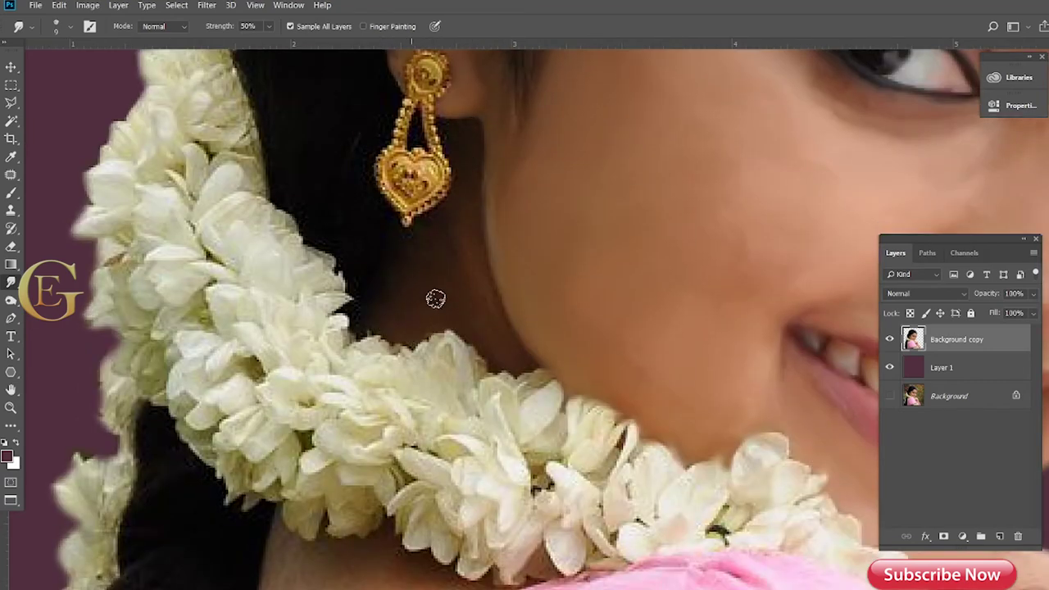
scroll(534, 361, "down", 3)
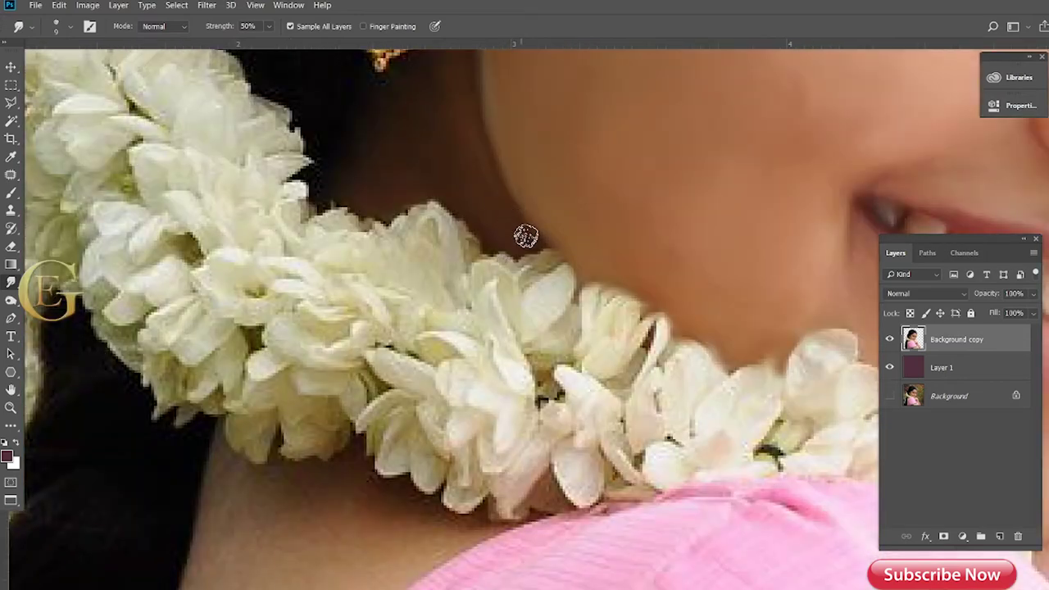
scroll(525, 237, "down", 2)
scroll(536, 306, "down", 2)
scroll(492, 246, "up", 3)
- With a smaller smudge brush, soften the top and lower edges of the garland flowers
key("bracketleft")
mouse_move(424, 135)
left_mouse_down()
mouse_move(615, 225)
mouse_move(759, 222)
mouse_move(695, 298)
mouse_move(562, 227)
mouse_move(527, 251)
mouse_move(629, 305)
mouse_move(615, 223)
left_mouse_up()
mouse_move(464, 145)
left_mouse_down()
mouse_move(525, 189)
mouse_move(508, 238)
mouse_move(440, 133)
mouse_move(436, 210)
mouse_move(511, 244)
mouse_move(417, 188)
mouse_move(460, 259)
mouse_move(343, 93)
mouse_move(345, 195)
left_mouse_up()
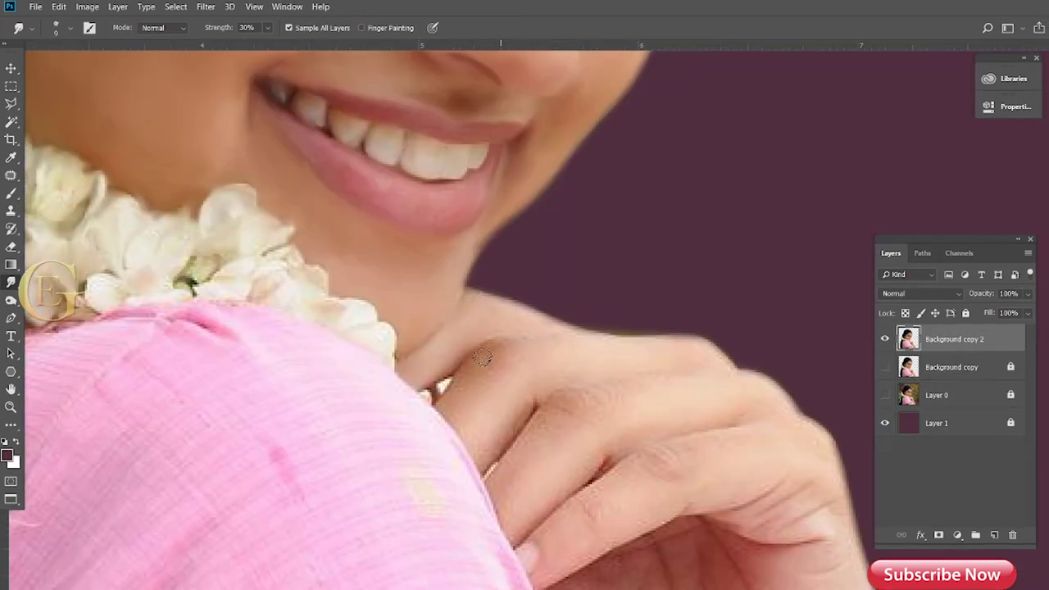
scroll(516, 374, "down", 3)
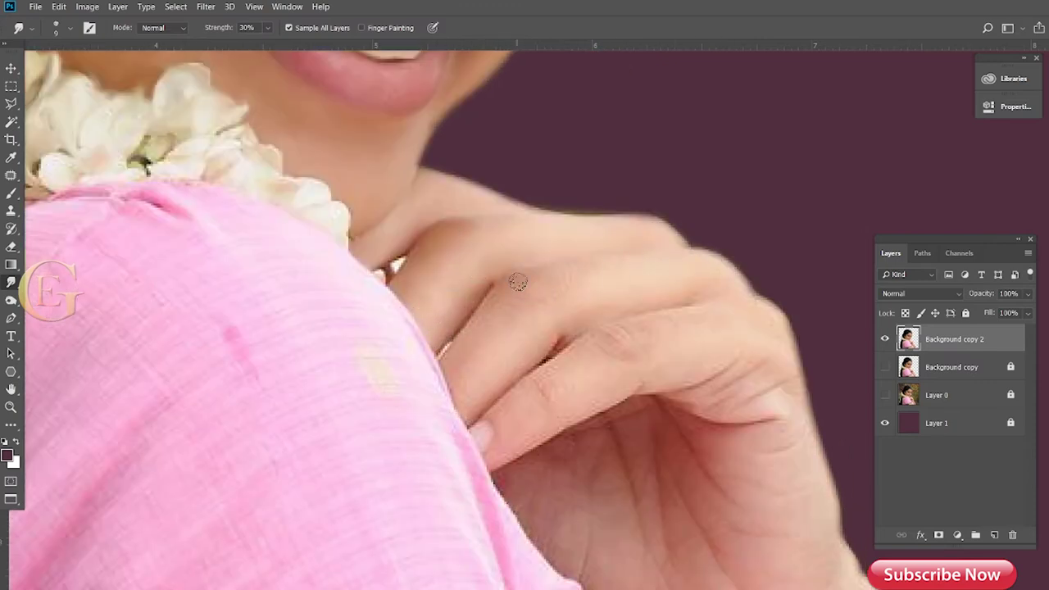
- Raise smudge strength to 47% and smooth the pink bangle edges and the gold bangle's upper and lower edges
left_click(267, 28)
scroll(642, 310, "down", 1)
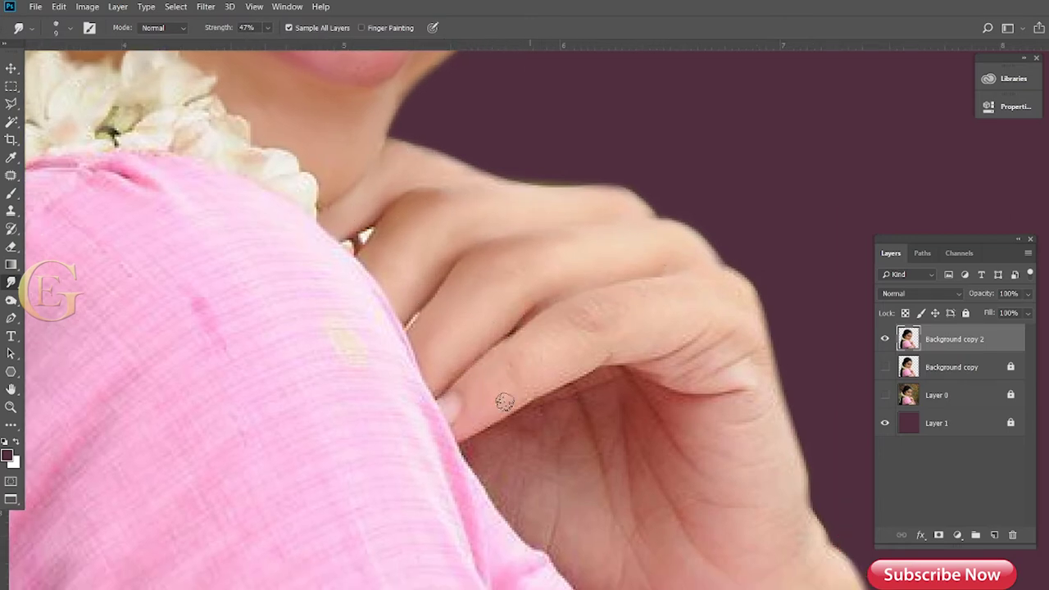
scroll(639, 261, "down", 3)
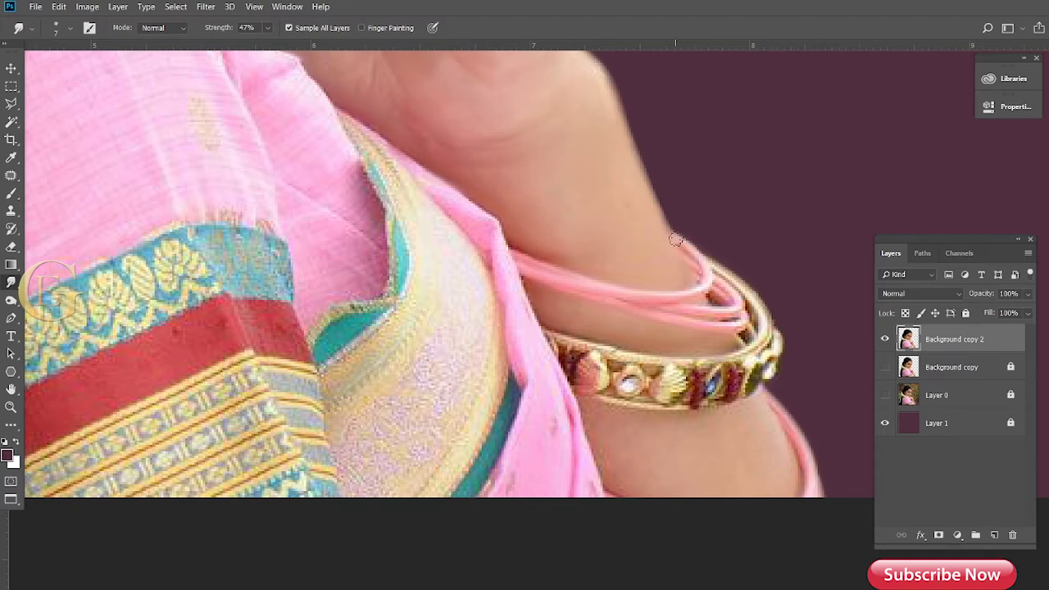
mouse_move(718, 280)
left_mouse_down()
mouse_move(697, 314)
mouse_move(750, 338)
left_mouse_up()
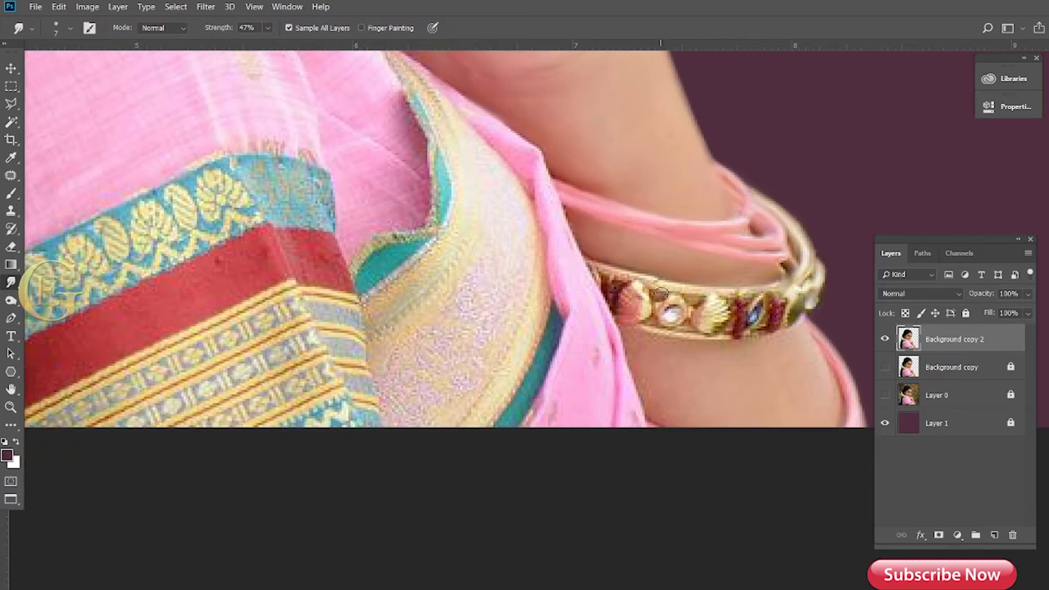
left_click_drag(607, 273, 771, 287)
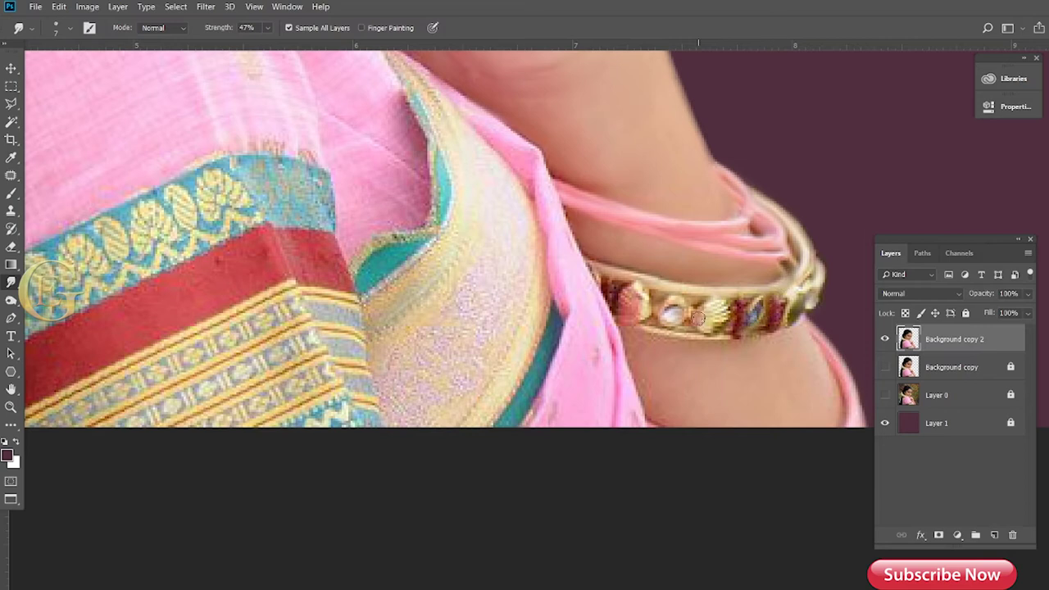
left_click_drag(705, 332, 751, 305)
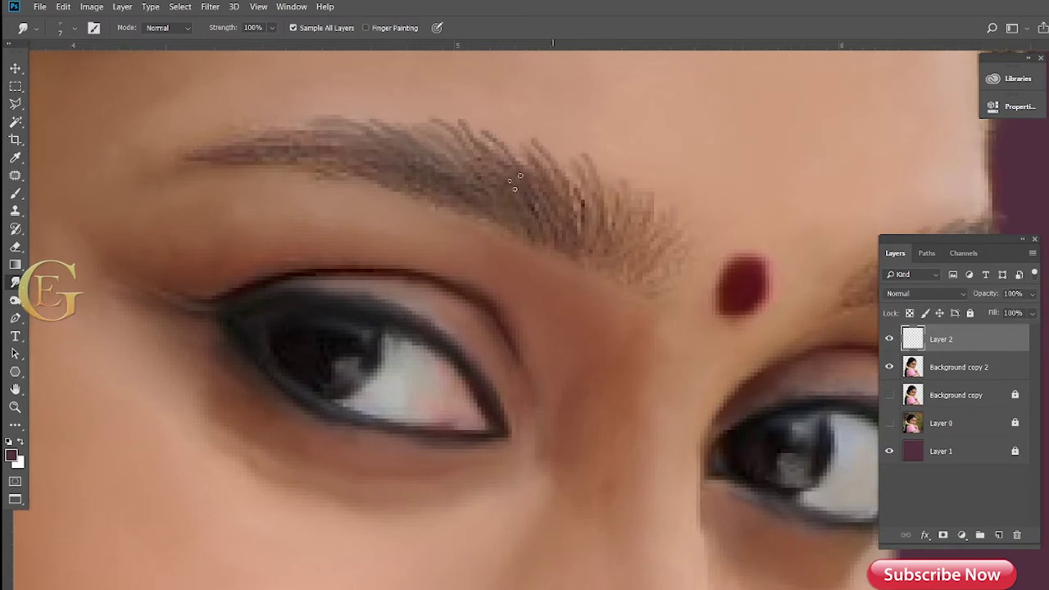
- Add a new empty Layer 3 above Layer 2
right_click(15, 281)
left_click(66, 307)
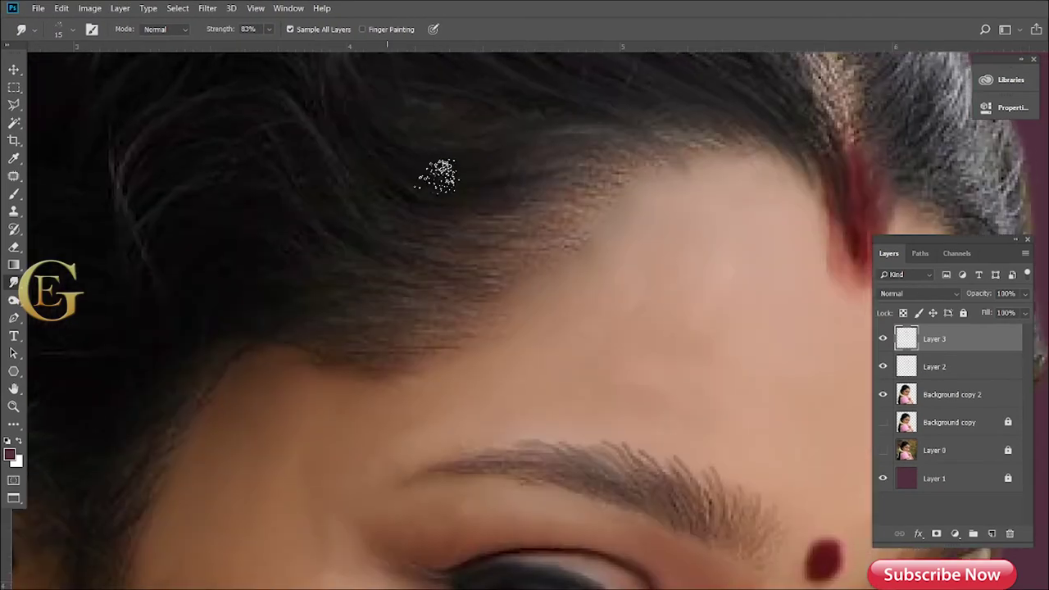
- Smudge the hair edge down along the hairline
mouse_move(441, 176)
left_mouse_down()
mouse_move(410, 206)
mouse_move(555, 227)
mouse_move(459, 299)
left_mouse_up()
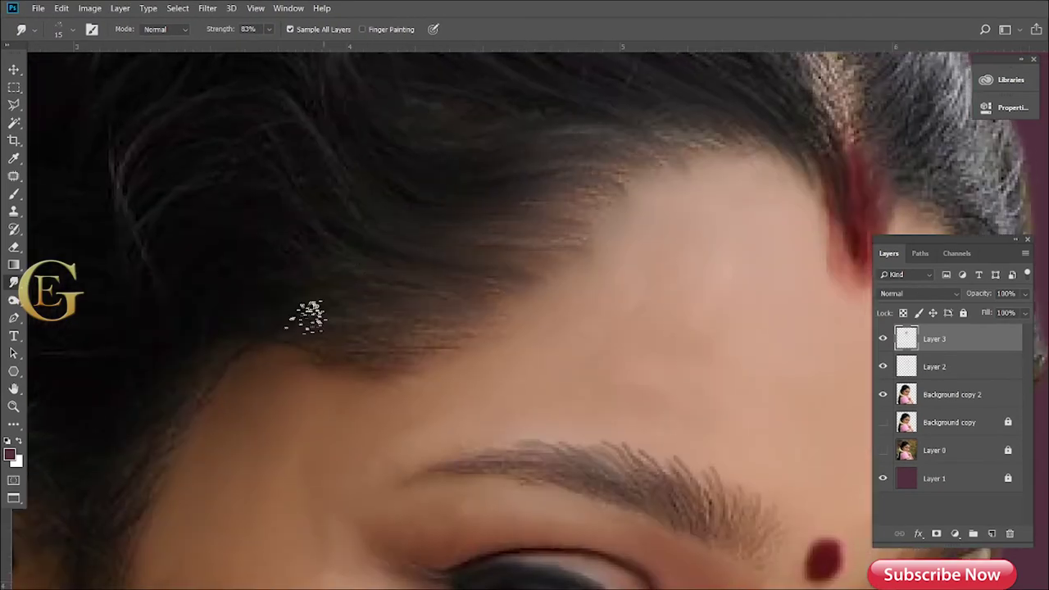
scroll(319, 165, "down", 1)
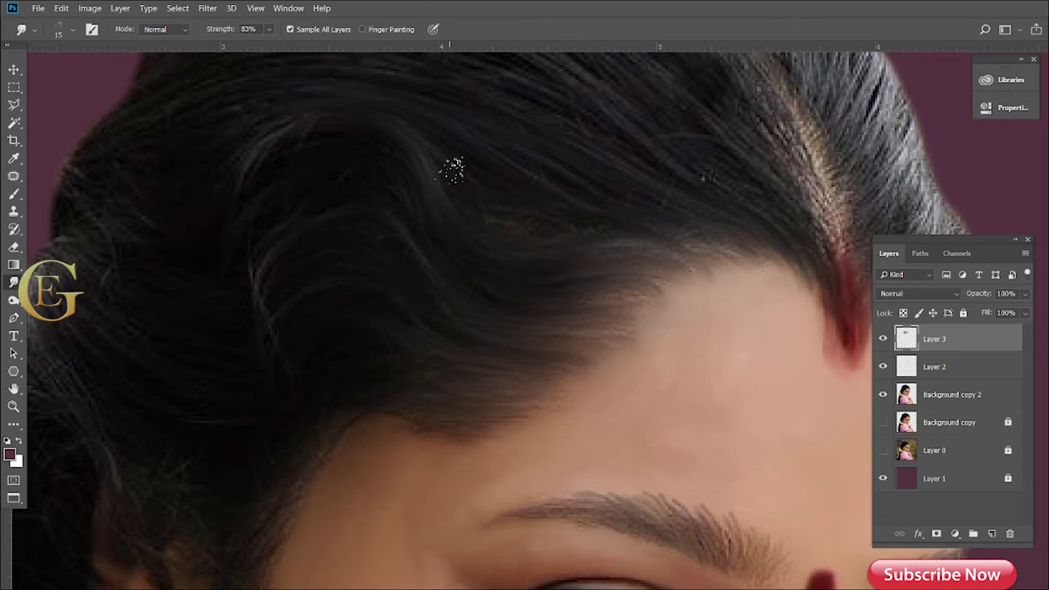
scroll(801, 226, "up", 3)
scroll(801, 227, "right", 3)
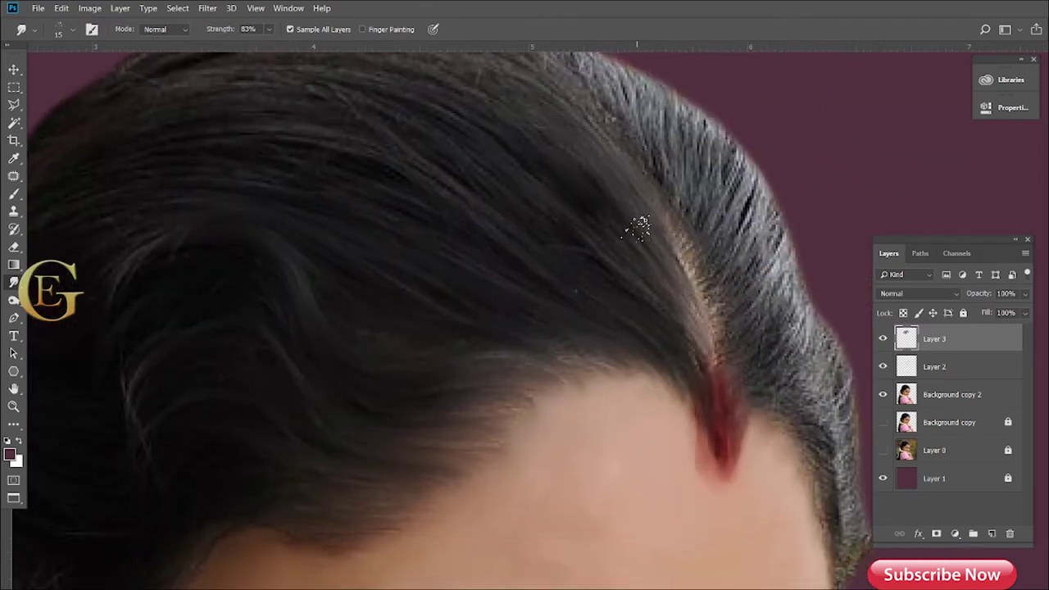
scroll(538, 250, "up", 3)
scroll(332, 225, "left", 8)
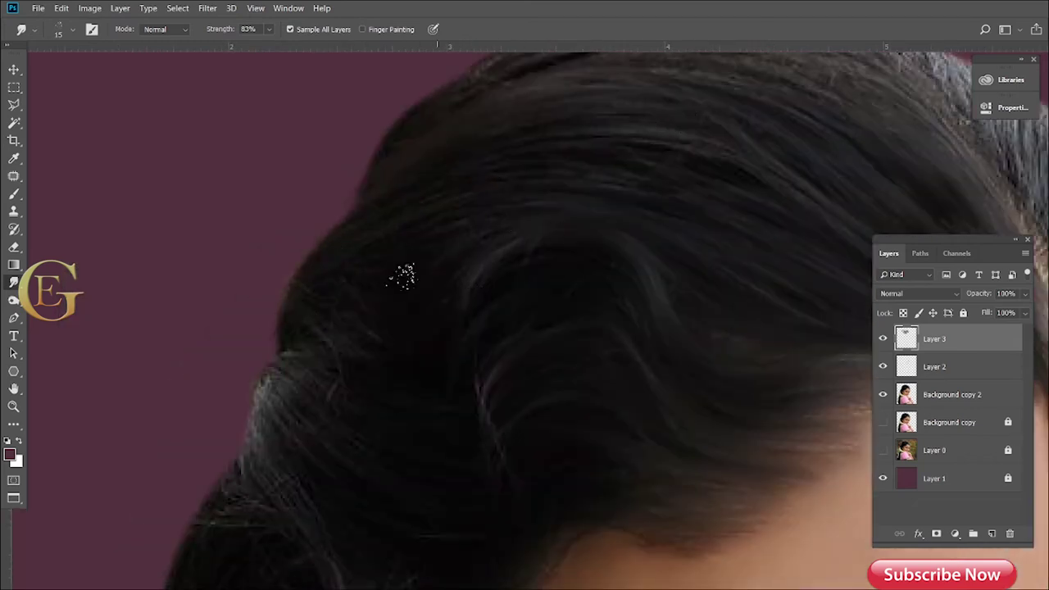
scroll(373, 332, "down", 3)
scroll(469, 286, "left", 3)
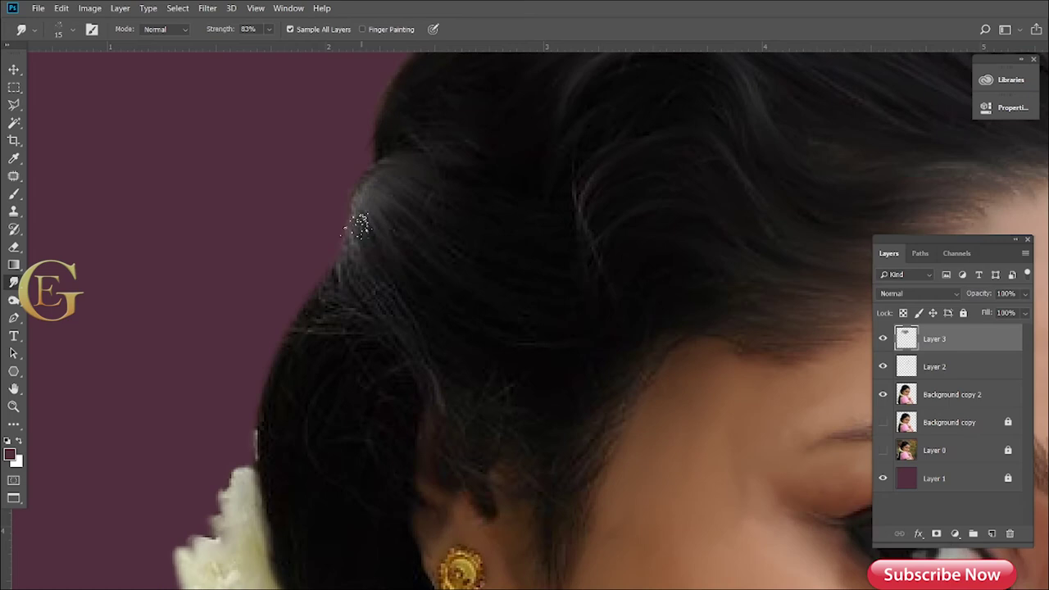
scroll(528, 315, "down", 4)
scroll(689, 173, "left", 1)
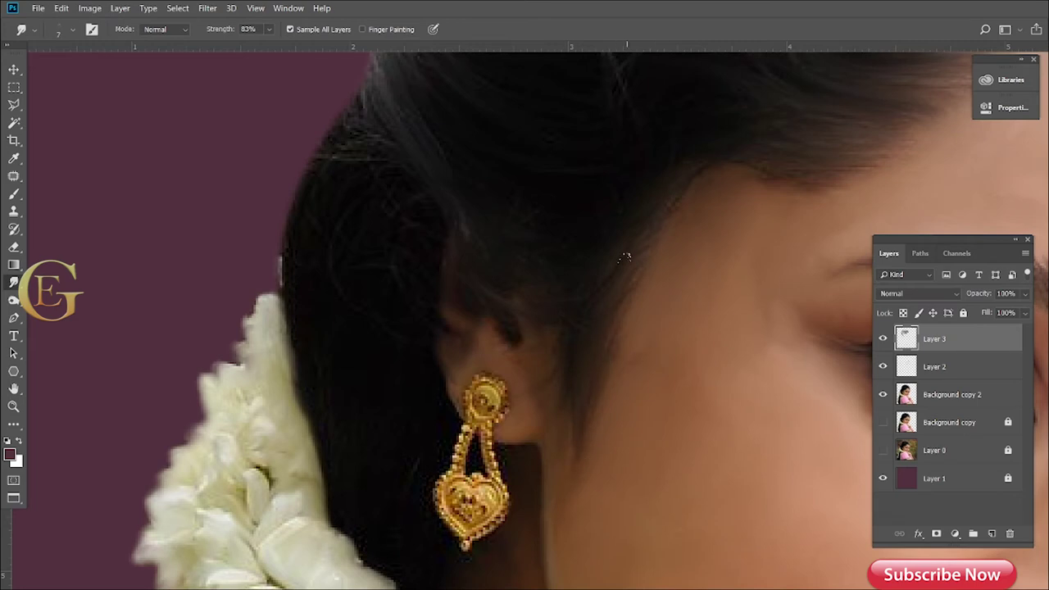
- Adjust the brush size and soften the crisp strands along the right hair edge
key("bracketright")
key("bracketright")
key("bracketright")
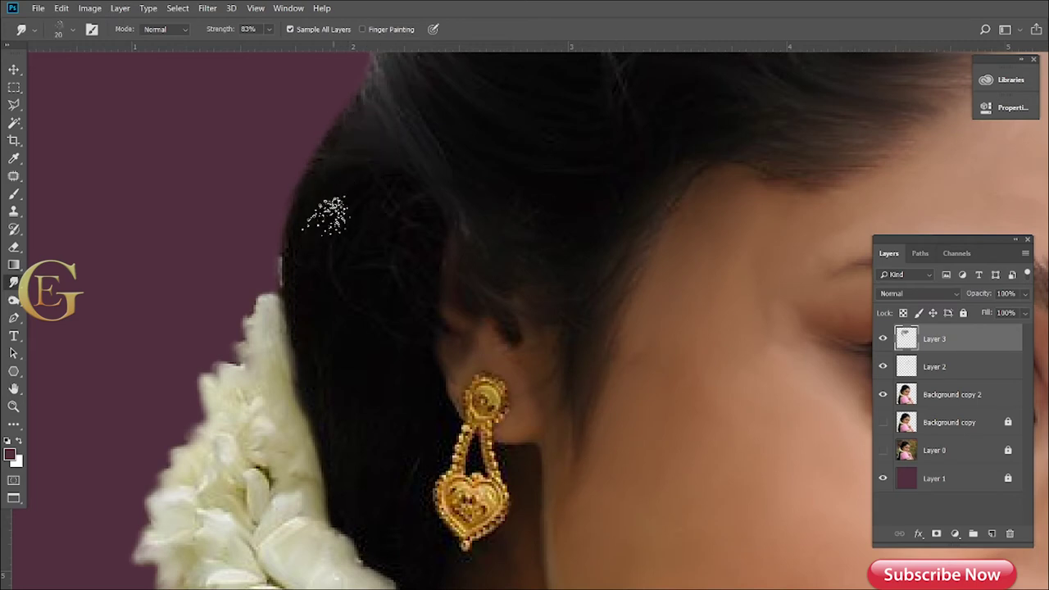
key("bracketleft")
key("bracketleft")
key("bracketleft")
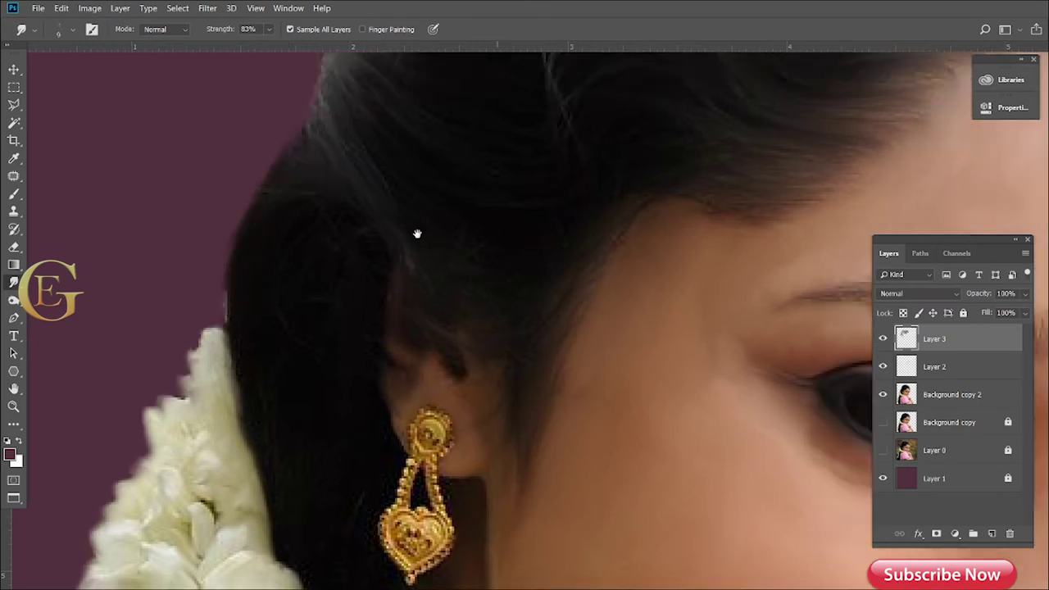
scroll(415, 235, "right", 10)
scroll(605, 218, "up", 6)
key("ctrl+minus")
key("bracketright")
key("bracketright")
key("bracketright")
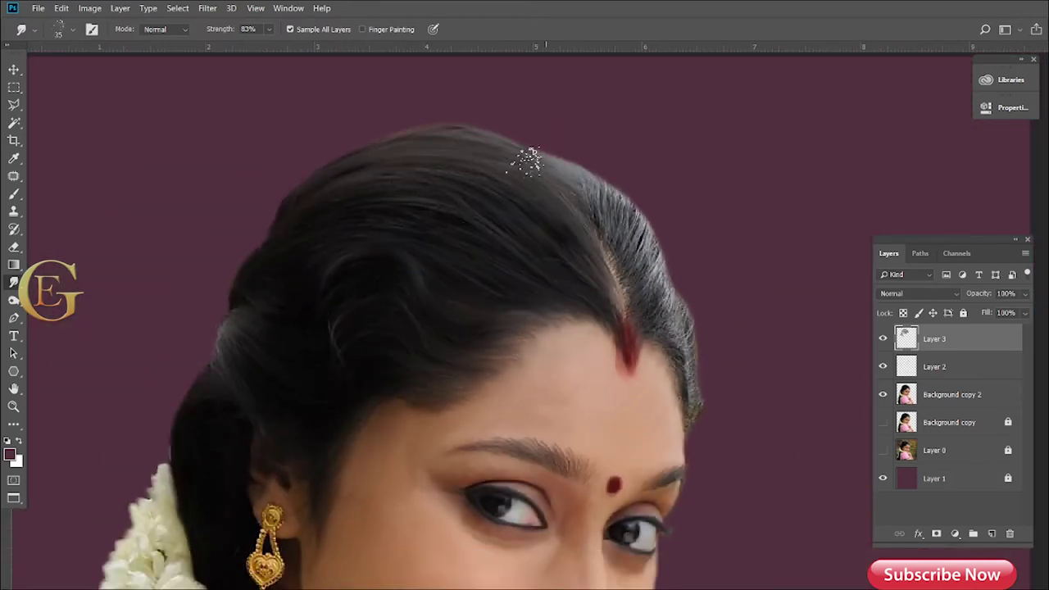
key("ctrl+plus")
key("bracketleft")
key("bracketleft")
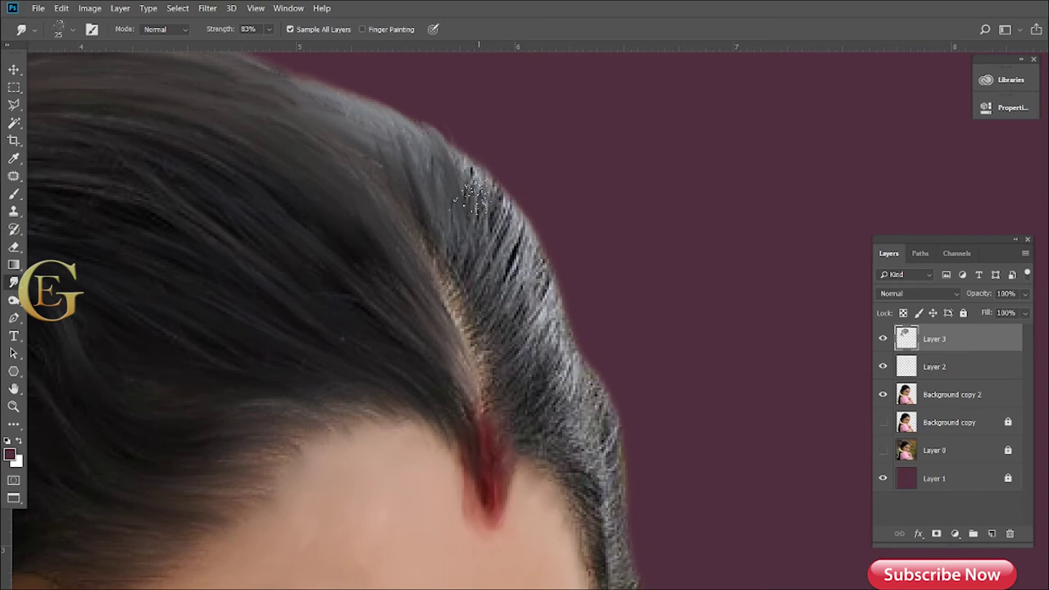
mouse_move(537, 328)
left_mouse_down()
mouse_move(502, 205)
mouse_move(537, 279)
left_mouse_up()
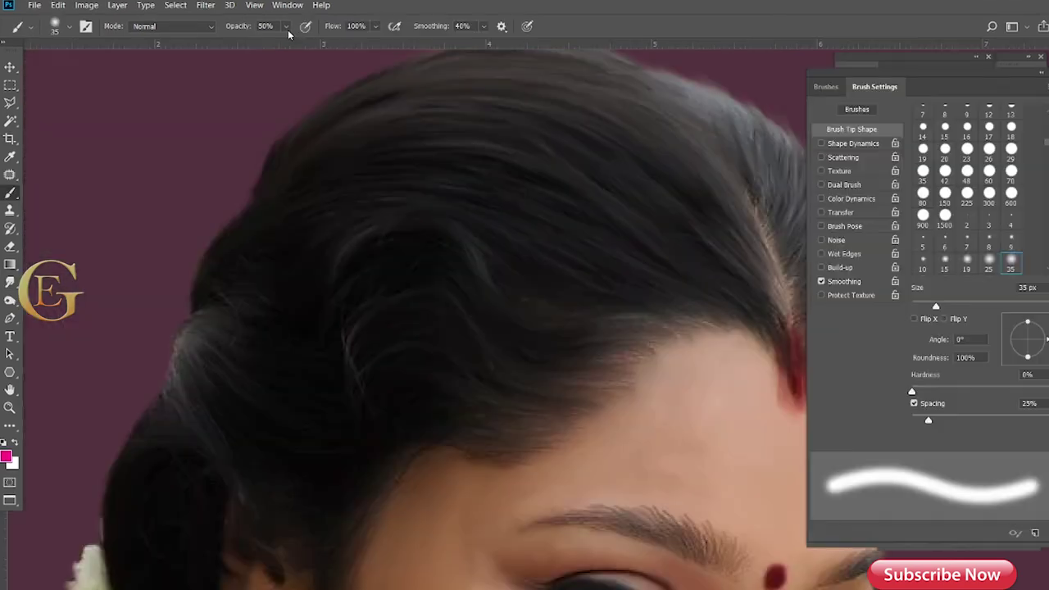
- Set the brush to Linear Light at 38% opacity and tint the left and right hair edges pink
left_click(287, 26)
left_click(211, 27)
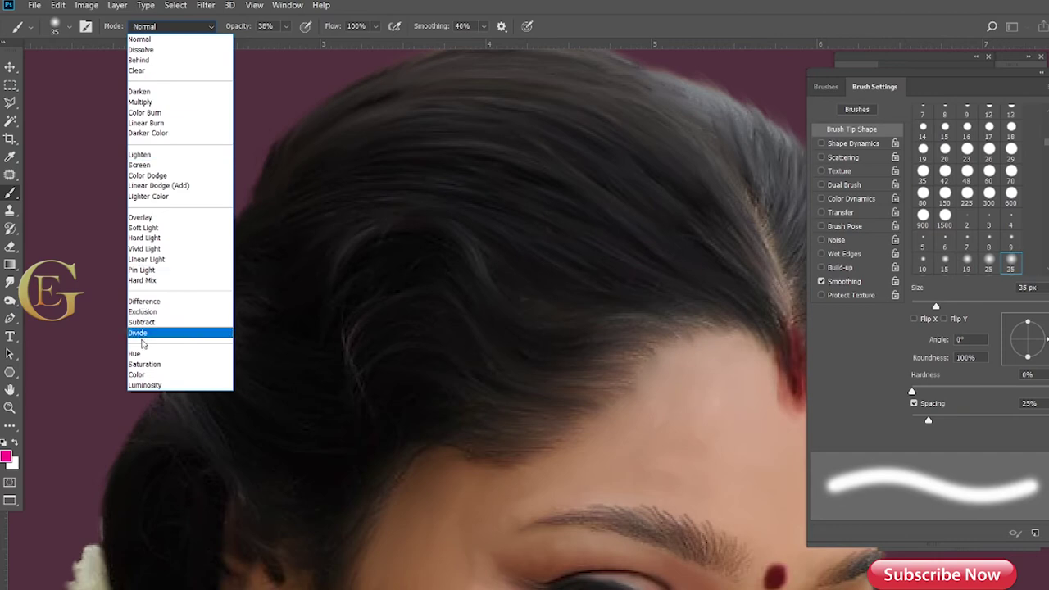
left_click(161, 260)
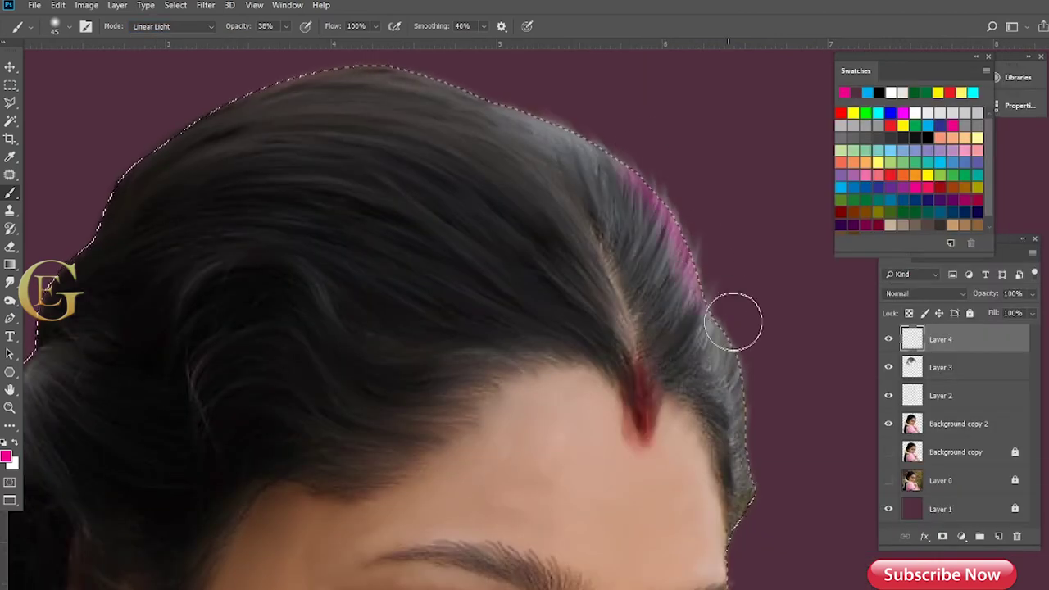
left_click_drag(732, 320, 762, 544)
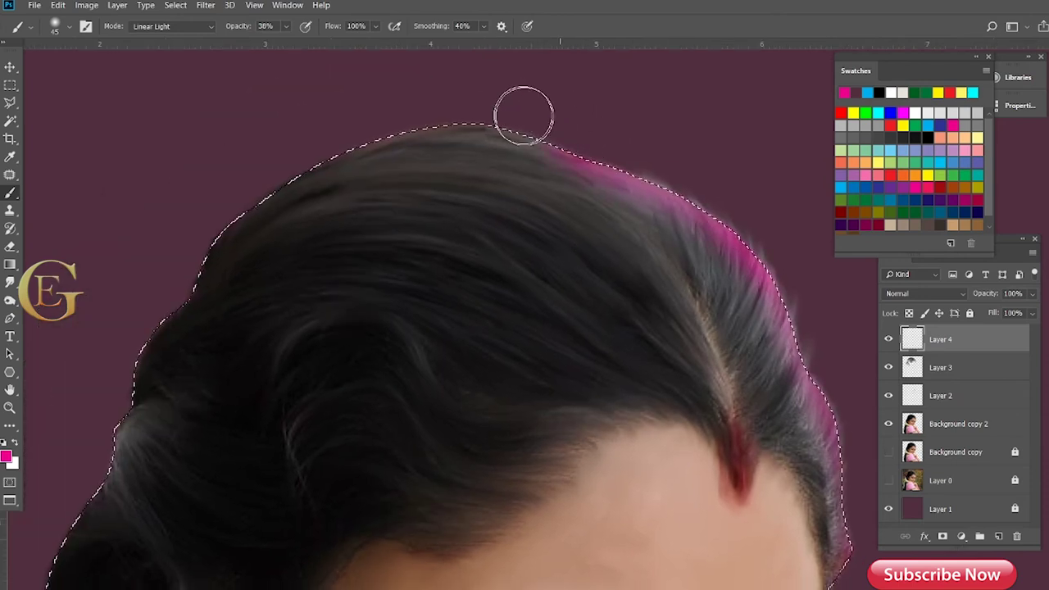
left_click_drag(524, 114, 164, 281)
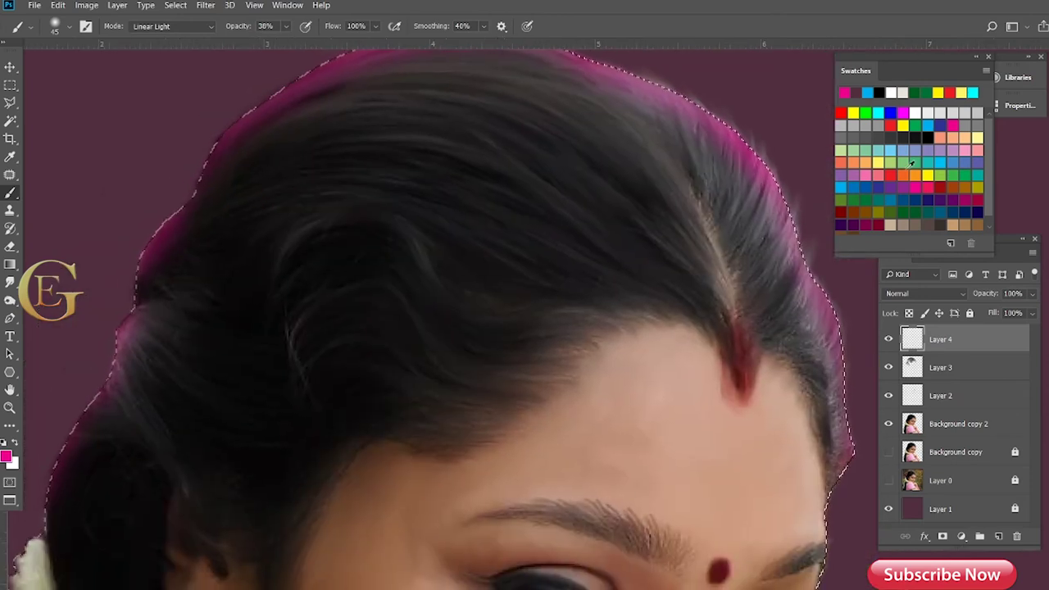
- Switch to yellow and paint an orange glow along the top, right and left hair edges
left_click(853, 112)
mouse_move(565, 123)
left_mouse_down()
mouse_move(665, 168)
mouse_move(730, 267)
left_mouse_up()
mouse_move(620, 152)
left_mouse_down()
mouse_move(286, 178)
mouse_move(156, 295)
left_mouse_up()
left_click_drag(326, 321, 328, 284)
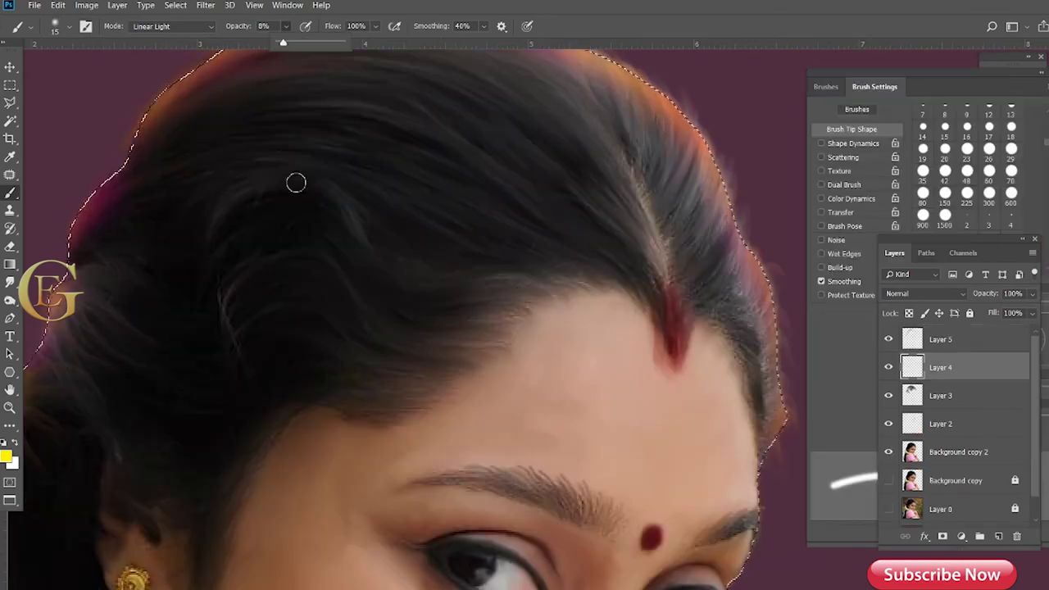
- Paint three faint curving yellow strands across the middle of the hair
left_click_drag(295, 182, 381, 254)
left_click_drag(239, 237, 361, 205)
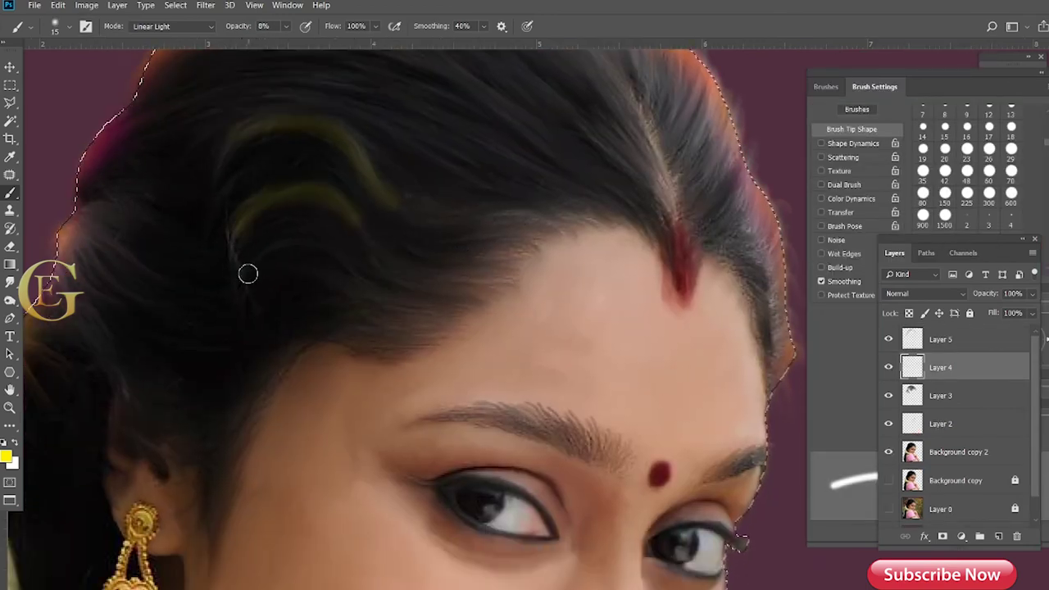
left_click_drag(246, 274, 353, 264)
left_click_drag(427, 281, 460, 291)
- With a finer brush, add thin yellow strands across the upper hair and extend the lower strand right
key("bracketleft")
key("bracketleft")
left_click_drag(287, 147, 415, 177)
left_click_drag(354, 115, 602, 241)
left_click_drag(611, 298, 722, 298)
left_click_drag(579, 258, 640, 171)
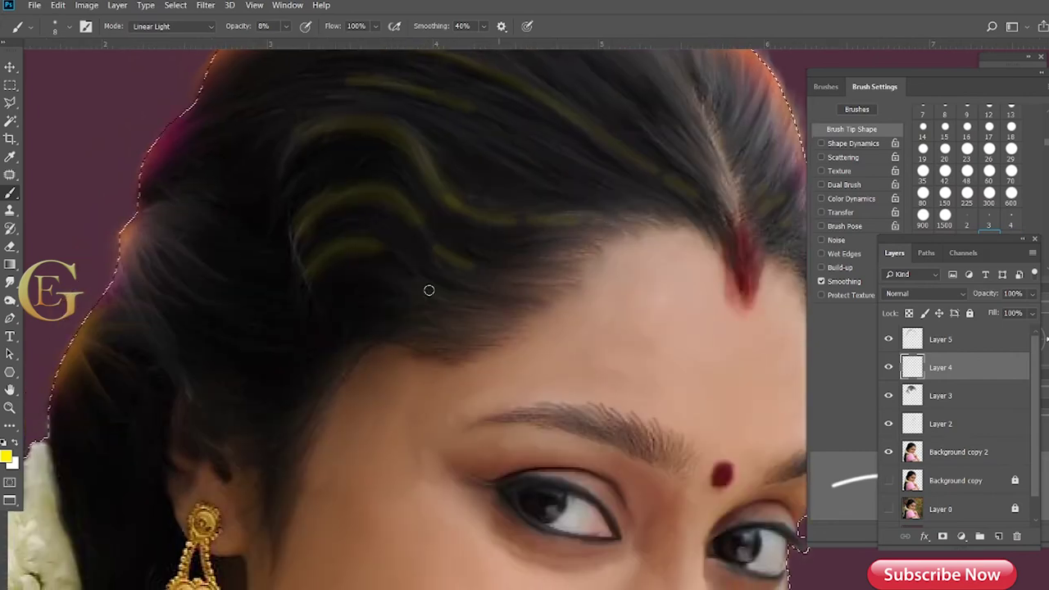
left_click_drag(364, 303, 360, 298)
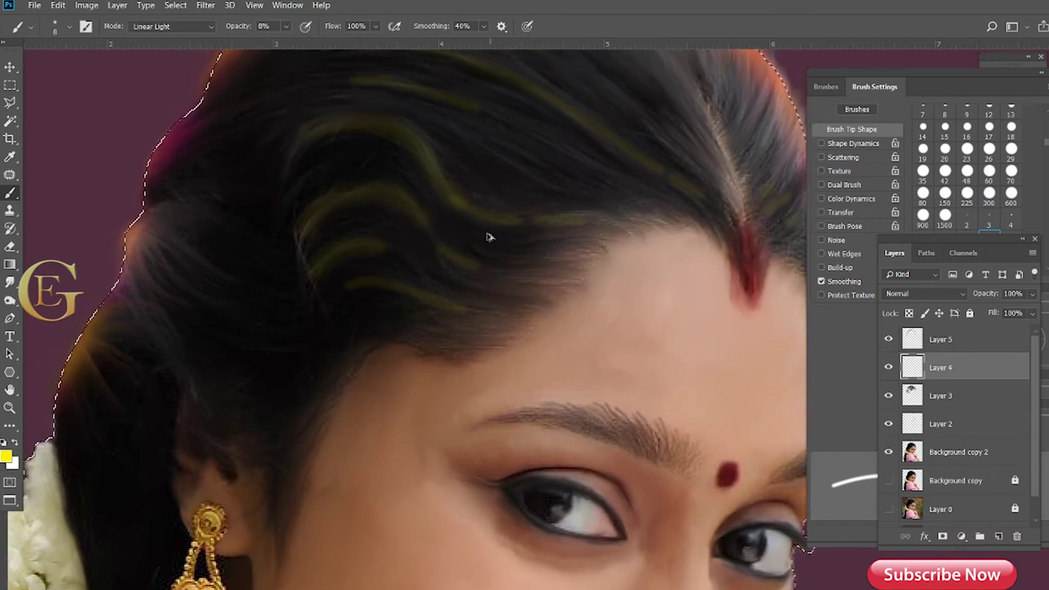
left_click_drag(471, 314, 355, 295)
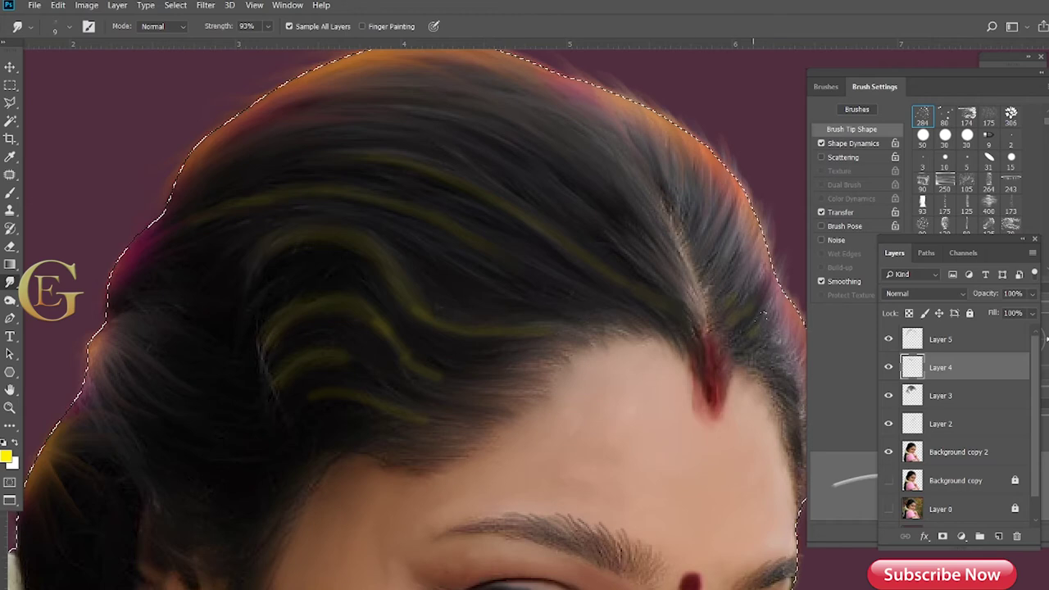
left_click_drag(273, 334, 318, 195)
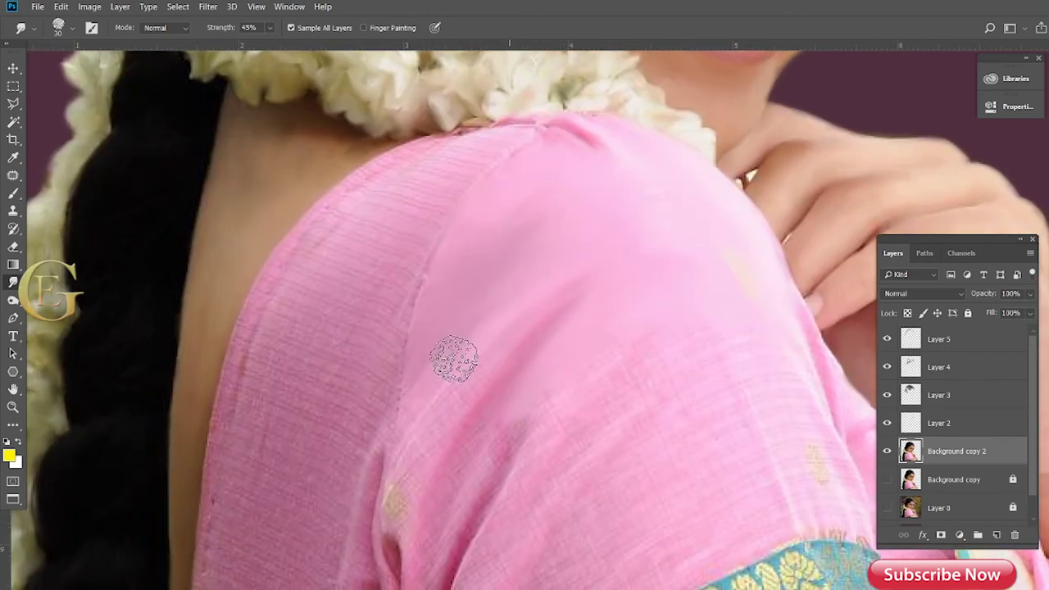
- Smudge the upper shoulder fabric and the folds of the sleeve crease
key("bracketleft")
key("bracketleft")
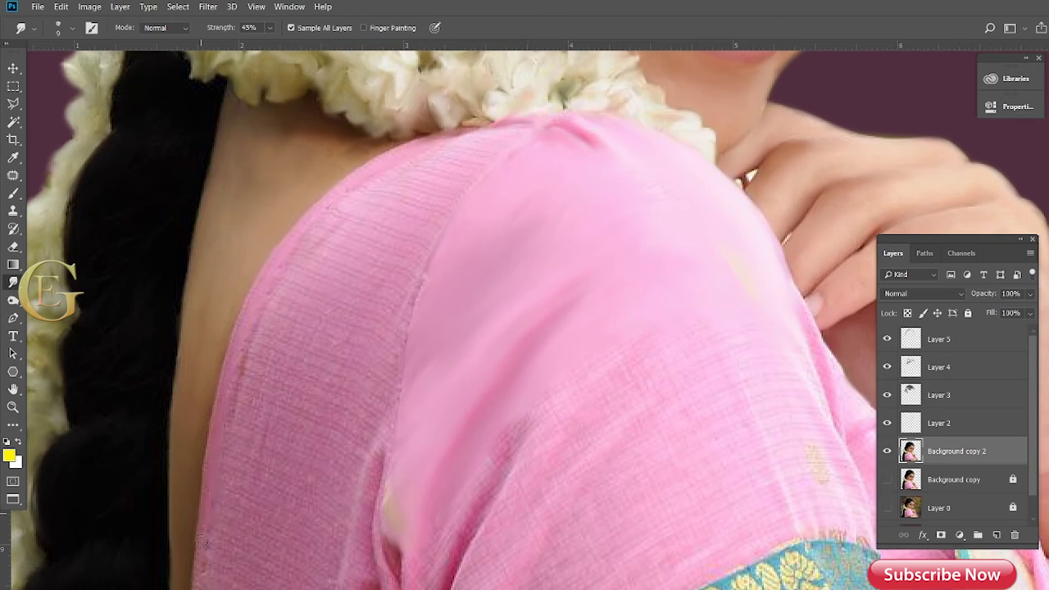
key("bracketright")
key("bracketright")
mouse_move(487, 145)
left_mouse_down()
mouse_move(355, 204)
mouse_move(356, 258)
mouse_move(338, 273)
left_mouse_up()
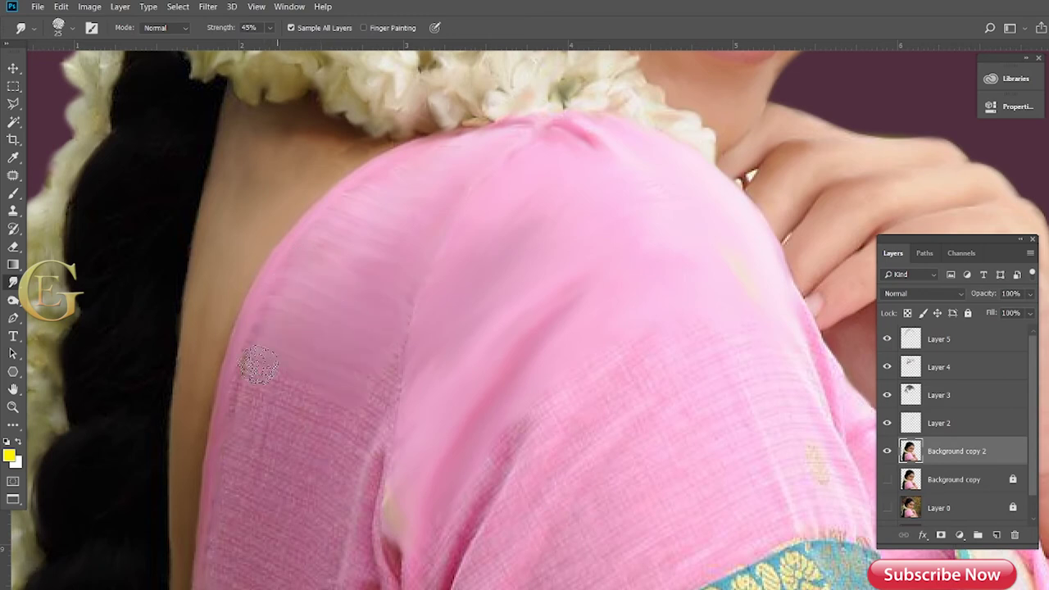
left_click_drag(368, 423, 421, 292)
key("bracketleft")
mouse_move(416, 456)
left_mouse_down()
mouse_move(445, 358)
mouse_move(307, 369)
mouse_move(311, 339)
mouse_move(364, 382)
mouse_move(392, 437)
left_mouse_up()
left_click_drag(440, 494, 424, 421)
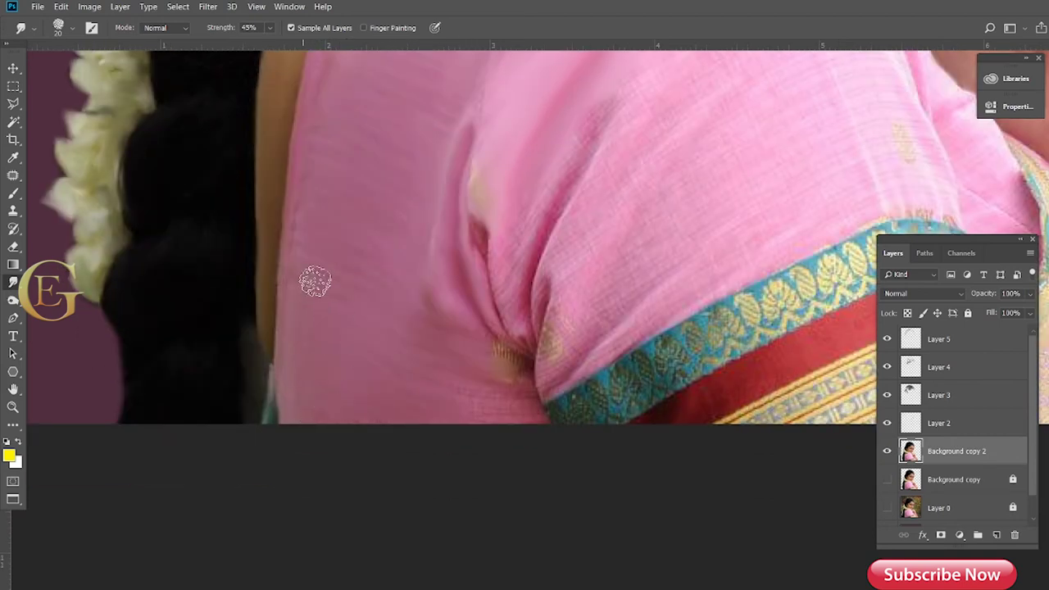
mouse_move(523, 379)
left_mouse_down()
mouse_move(518, 263)
mouse_move(500, 279)
mouse_move(550, 287)
mouse_move(584, 191)
mouse_move(605, 356)
mouse_move(644, 324)
left_mouse_up()
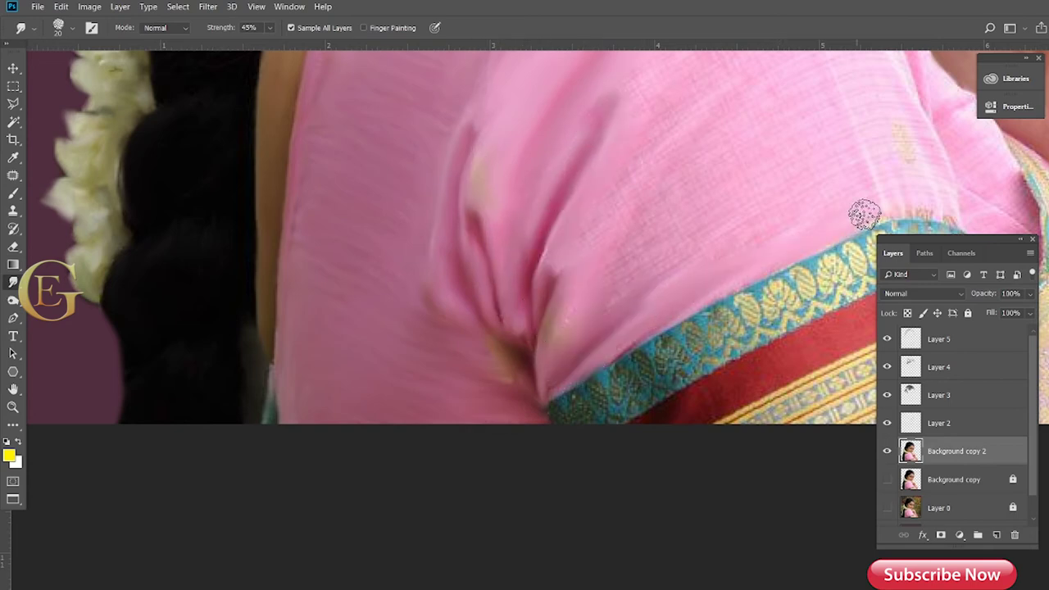
- Blend the teal and gold border edges into the sleeve fold with a 15–25 px brush
scroll(573, 242, "up", 3)
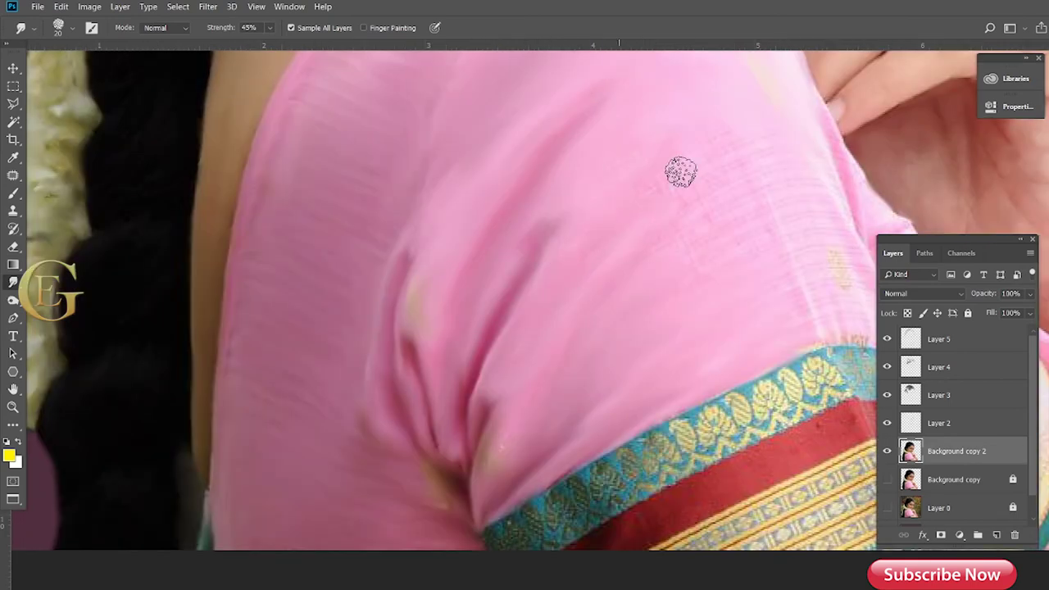
scroll(722, 217, "right", 3)
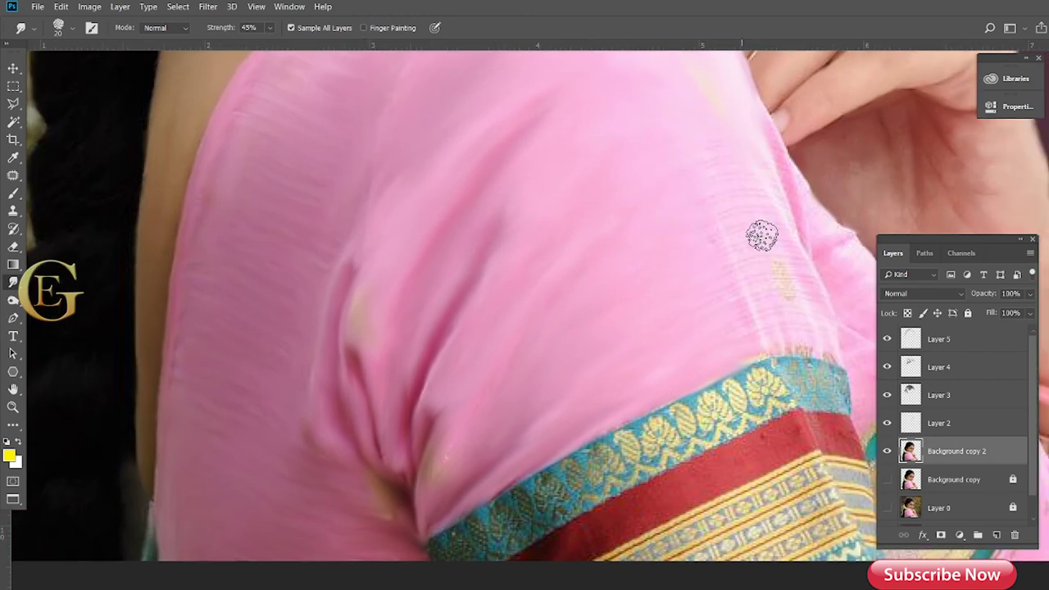
scroll(672, 287, "up", 3)
key("bracketleft")
key("bracketleft")
key("bracketright")
key("bracketright")
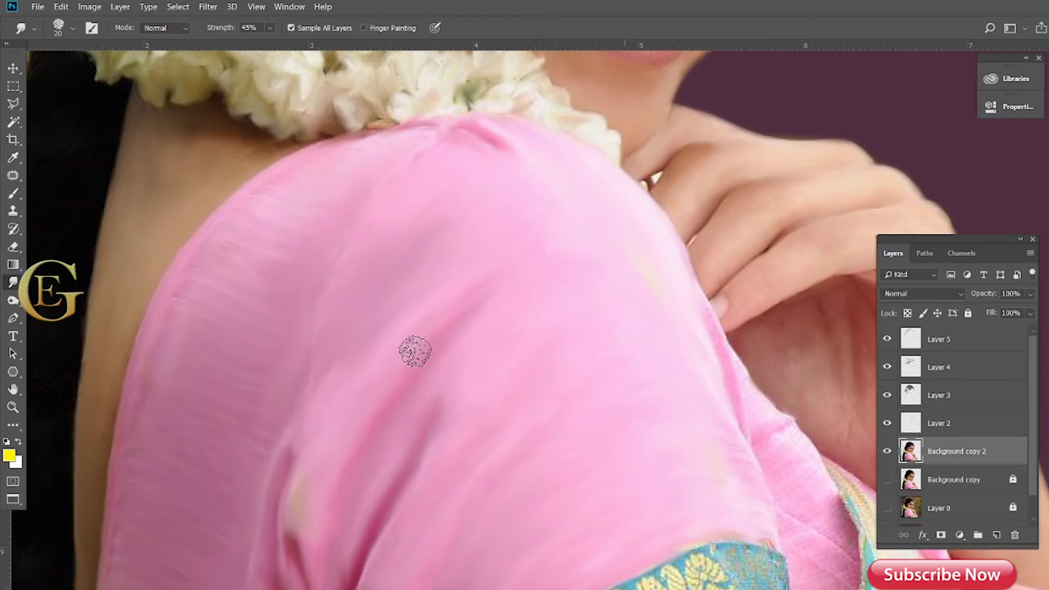
scroll(480, 300, "down", 3)
key("bracketleft")
key("bracketleft")
key("bracketleft")
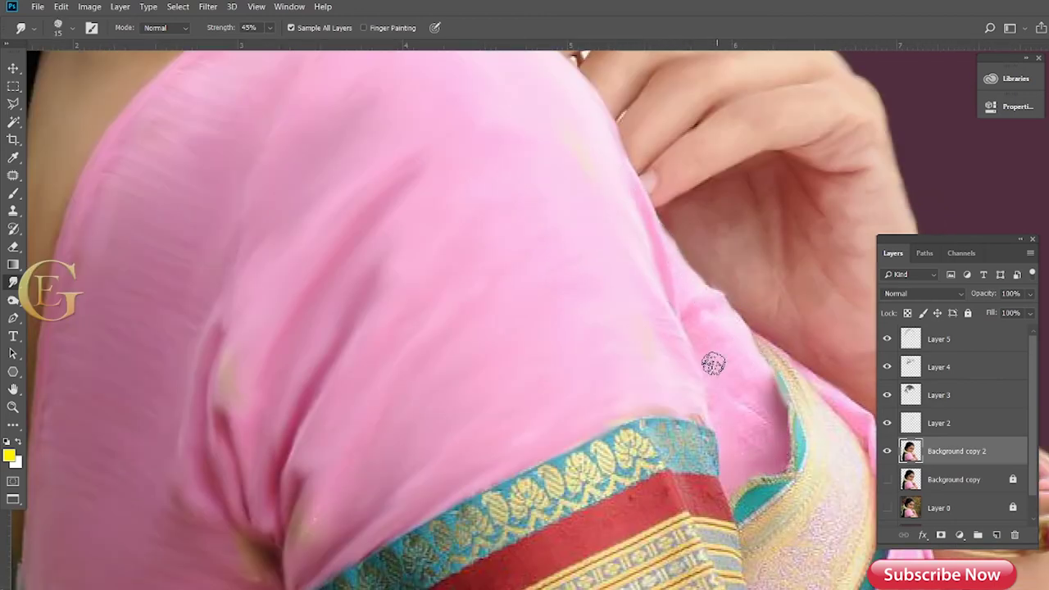
scroll(695, 259, "down", 3)
scroll(695, 259, "right", 2)
mouse_move(696, 259)
left_mouse_down()
mouse_move(656, 353)
mouse_move(674, 215)
left_mouse_up()
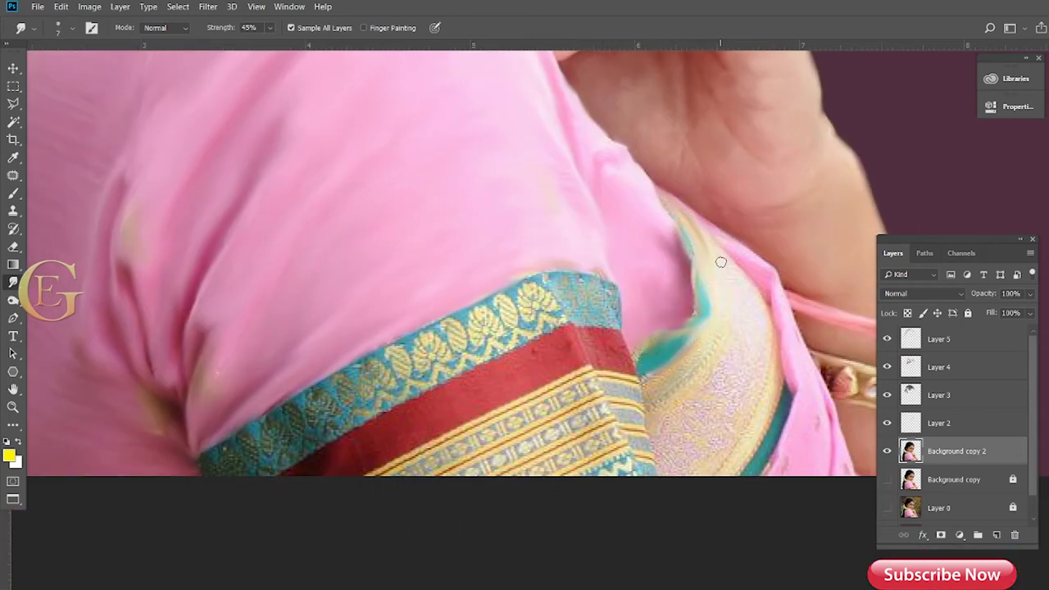
key("bracketright")
key("bracketright")
key("bracketright")
mouse_move(756, 368)
left_mouse_down()
mouse_move(710, 312)
mouse_move(662, 394)
left_mouse_up()
scroll(731, 398, "down", 2)
key("bracketright")
key("bracketright")
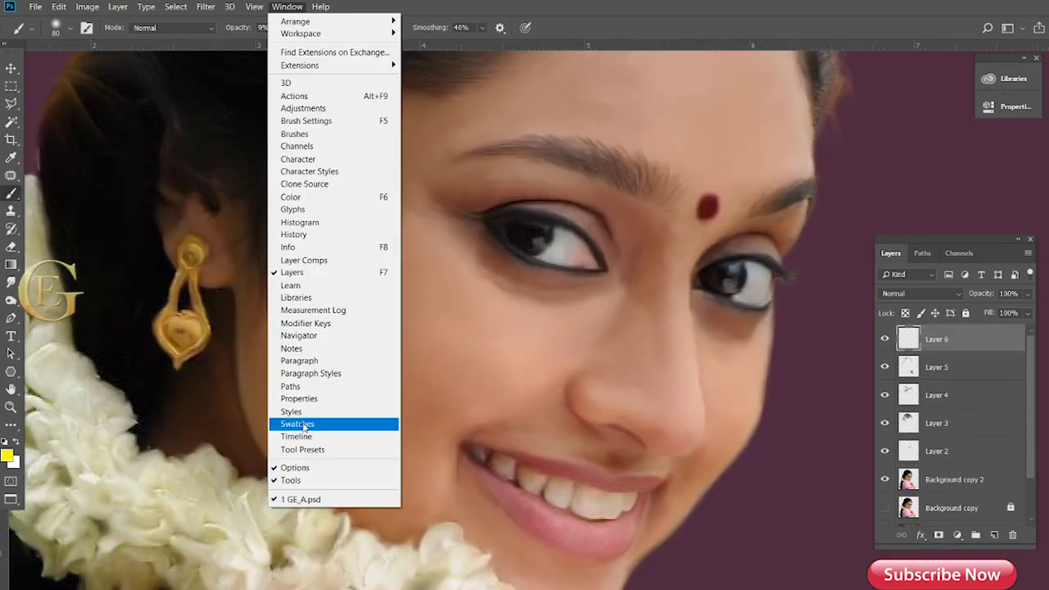
- Show the Swatches panel, select the face outline, and make Layer 6 active
left_click(328, 425)
left_click_drag(912, 59, 935, 86)
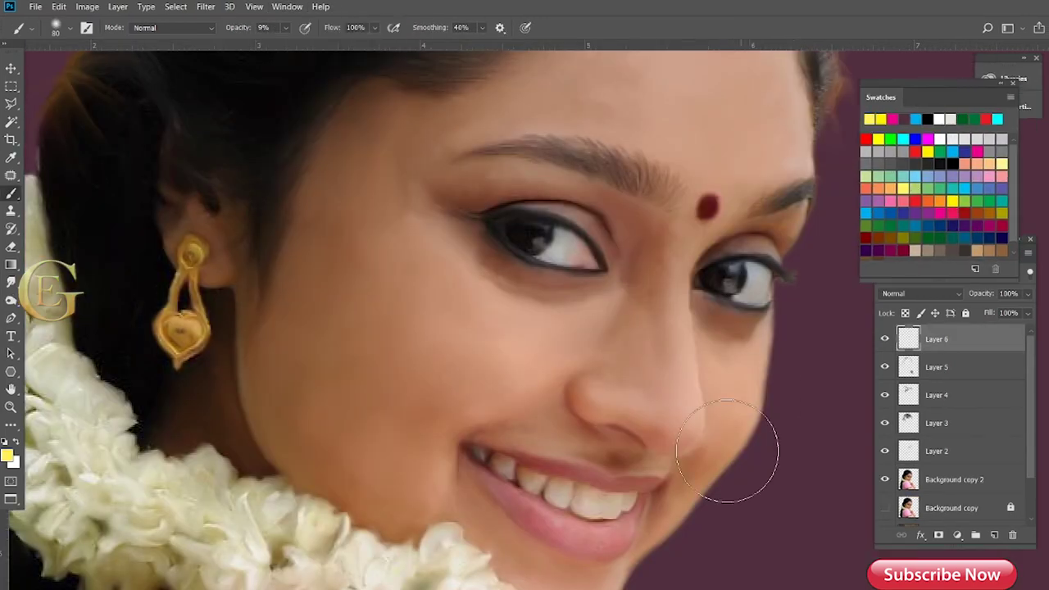
scroll(710, 446, "down", 1)
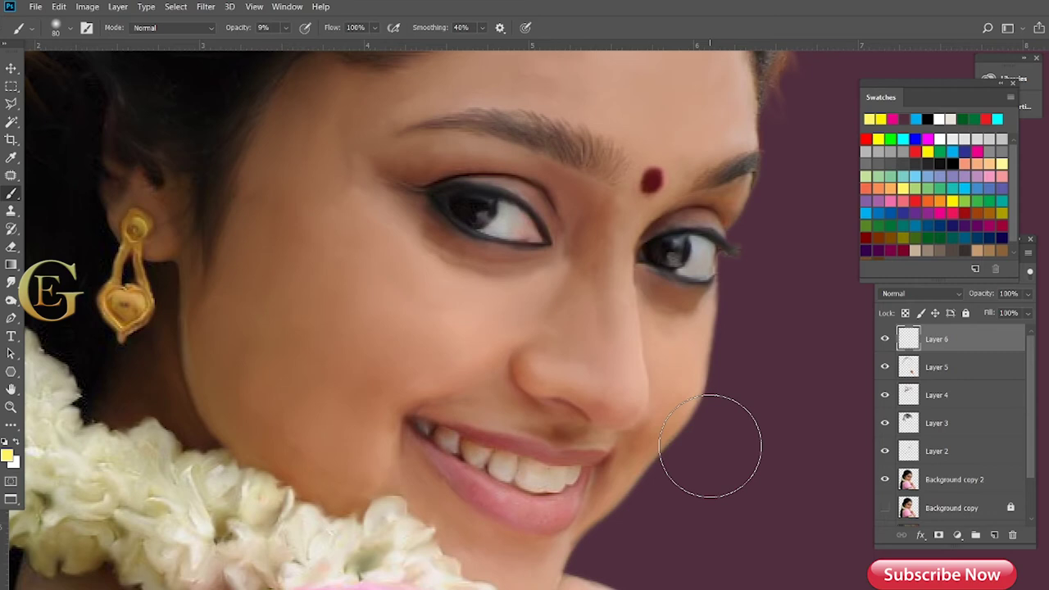
left_click(908, 479, "ctrl")
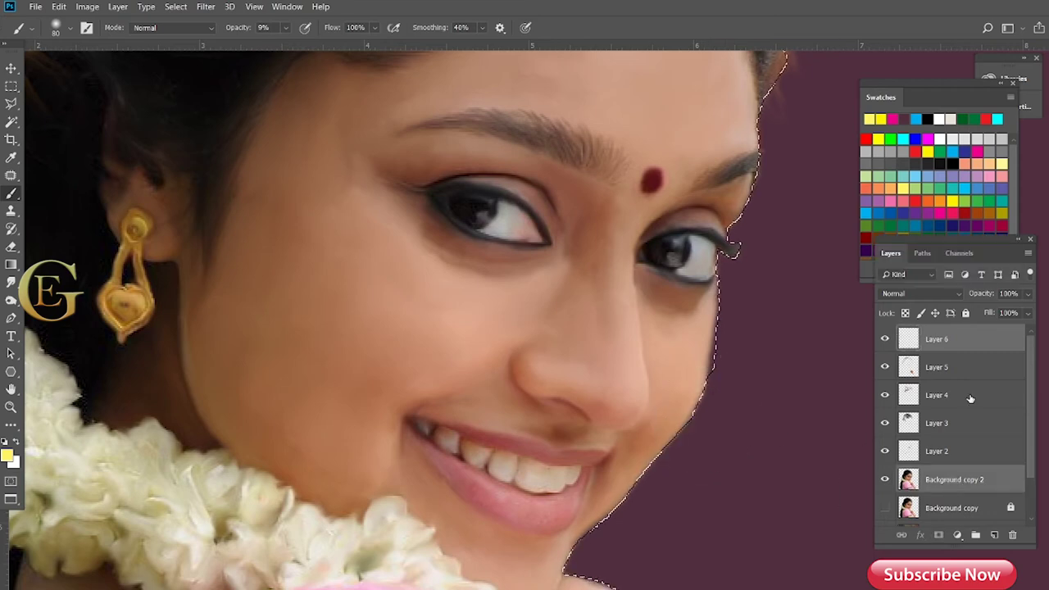
left_click(970, 344)
- Size the brush to 35 px and lower its opacity to 6% over the forehead
key("bracketleft")
key("bracketleft")
key("bracketleft")
scroll(738, 246, "up", 3)
key("bracketleft")
key("bracketleft")
key("bracketleft")
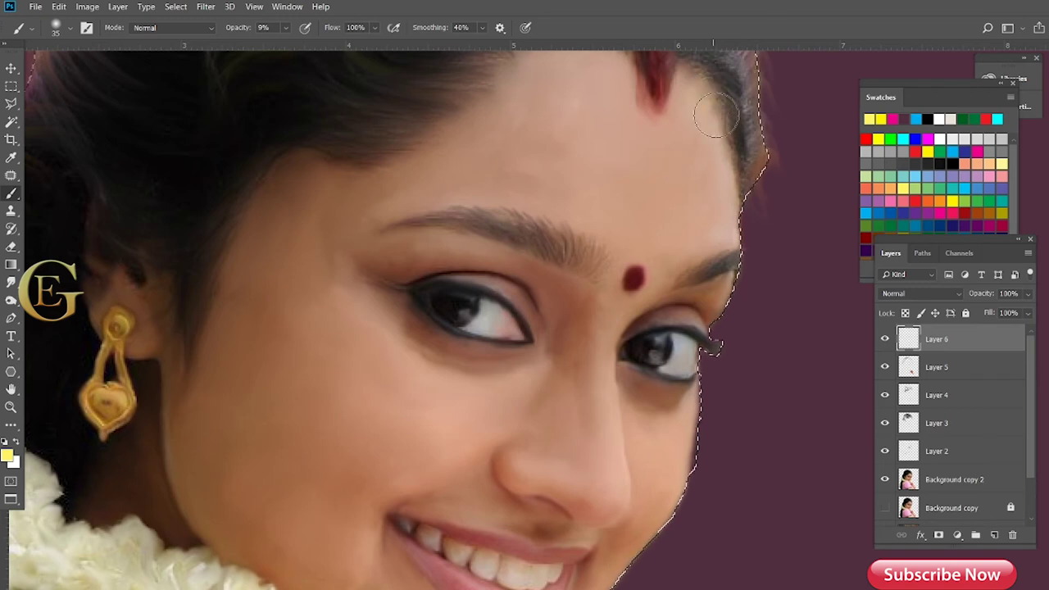
scroll(697, 287, "down", 4)
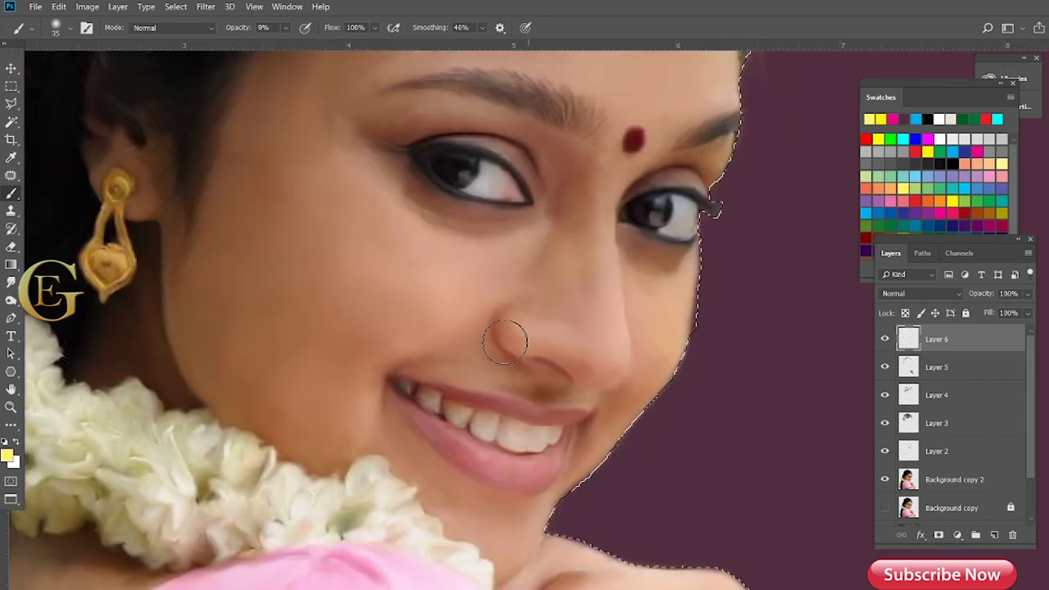
scroll(536, 336, "left", 3)
scroll(668, 348, "up", 2)
key("bracketleft")
key("bracketleft")
key("bracketleft")
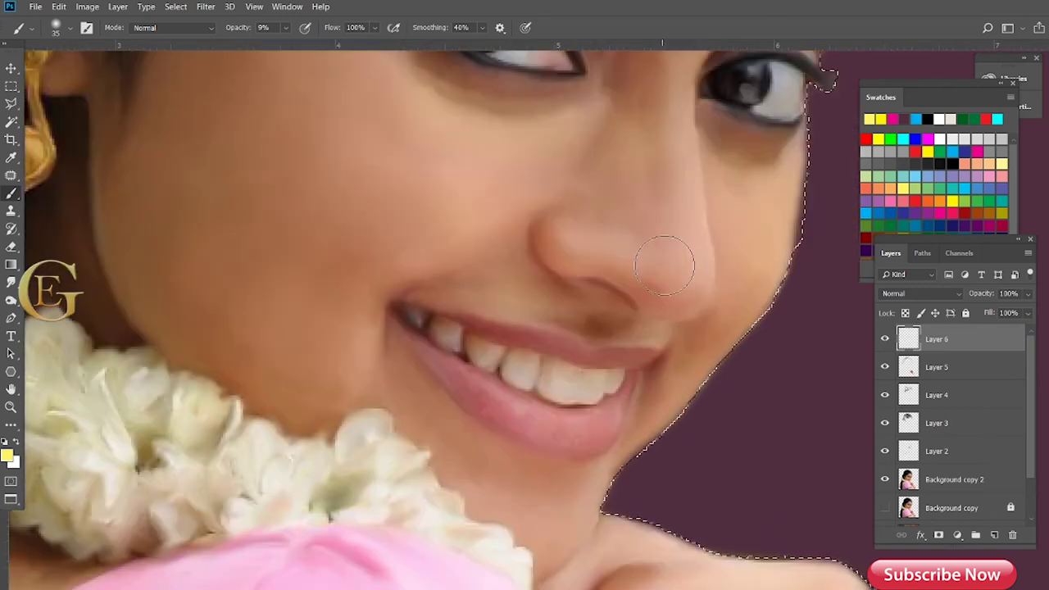
scroll(599, 457, "down", 2)
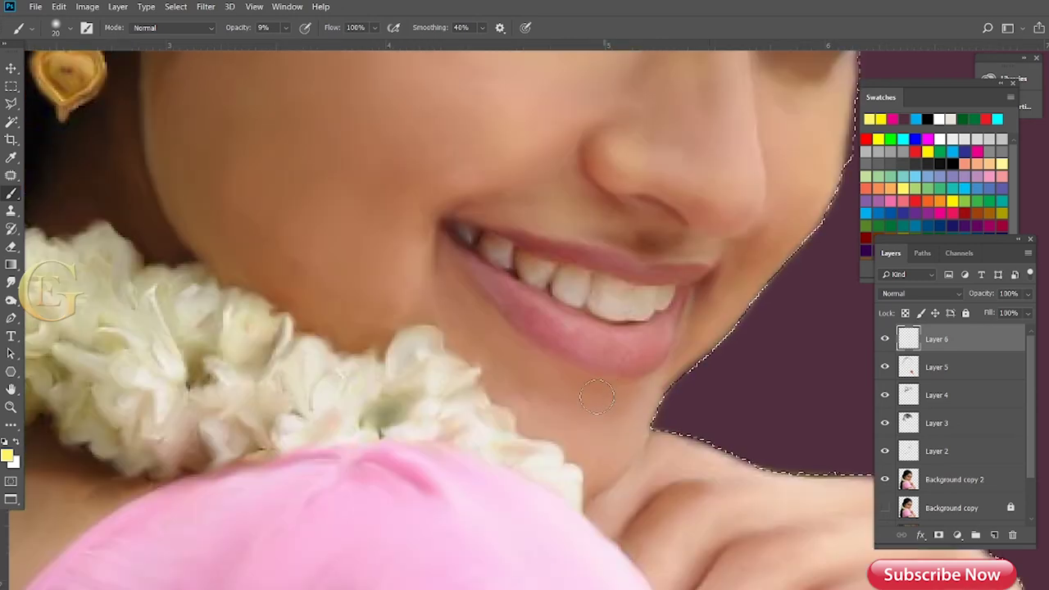
scroll(414, 279, "up", 5)
key("bracketright")
key("bracketright")
scroll(468, 317, "up", 4)
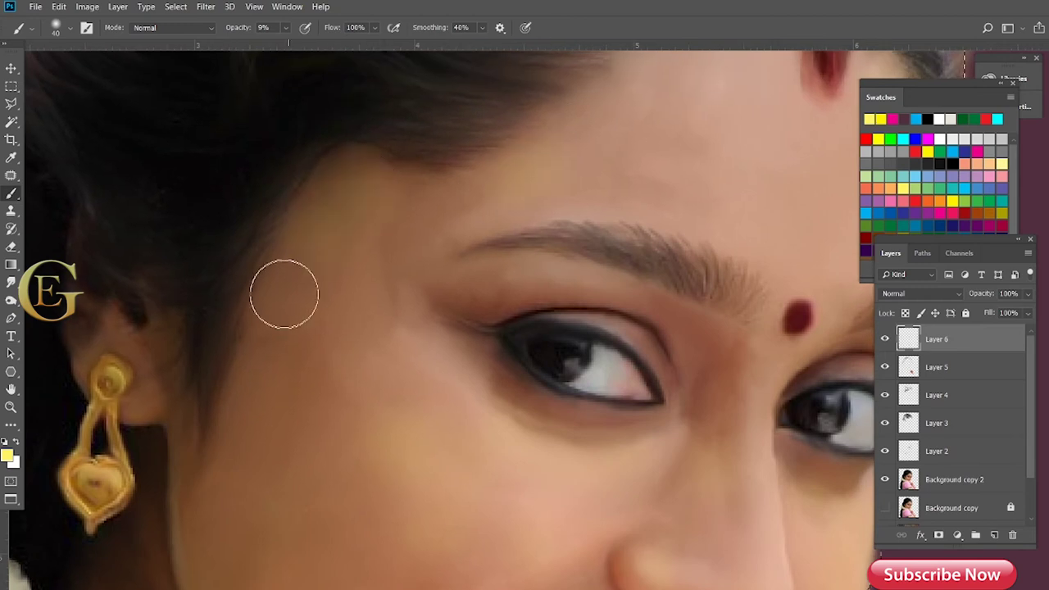
key("bracketleft")
key("bracketleft")
key("bracketleft")
left_click_drag(695, 432, 539, 410)
key("bracketright")
key("bracketright")
scroll(512, 144, "up", 2)
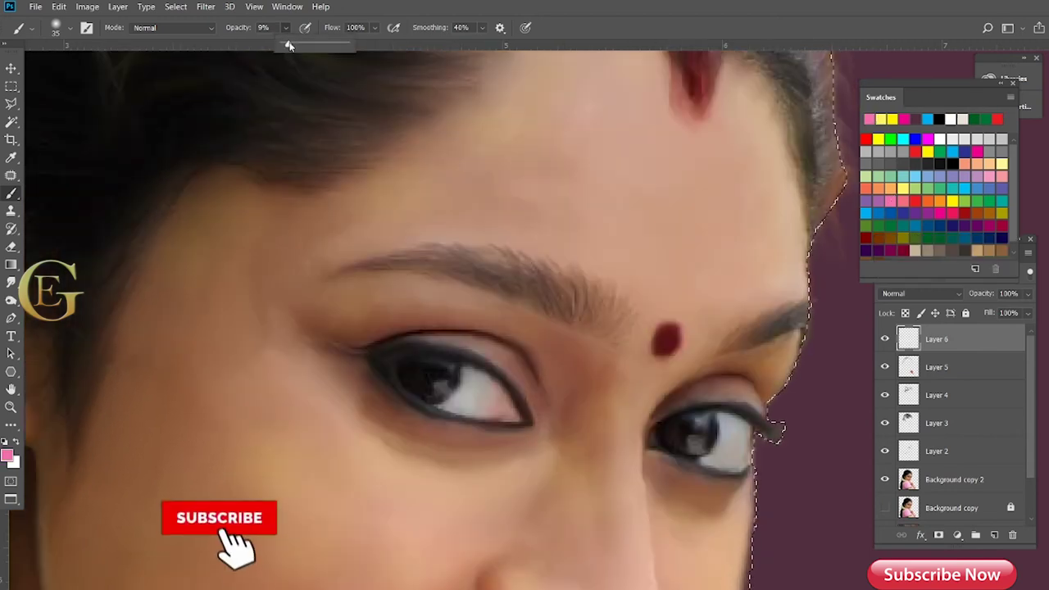
left_click_drag(281, 38, 278, 38)
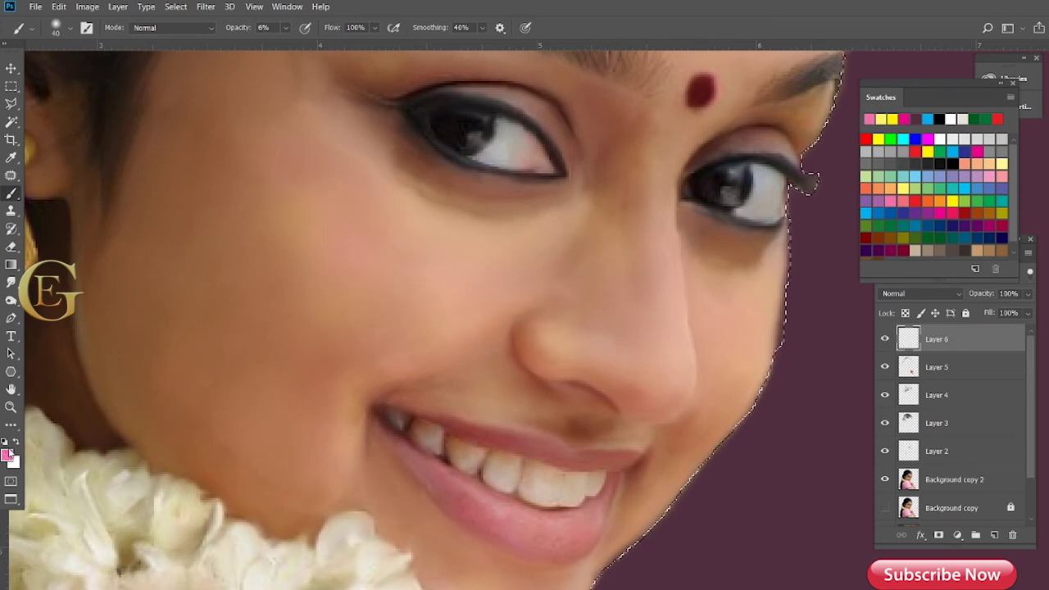
- Choose brown ab6342 as the paint colour with a 10 px brush at 10% opacity
left_click(9, 452)
left_click(763, 379)
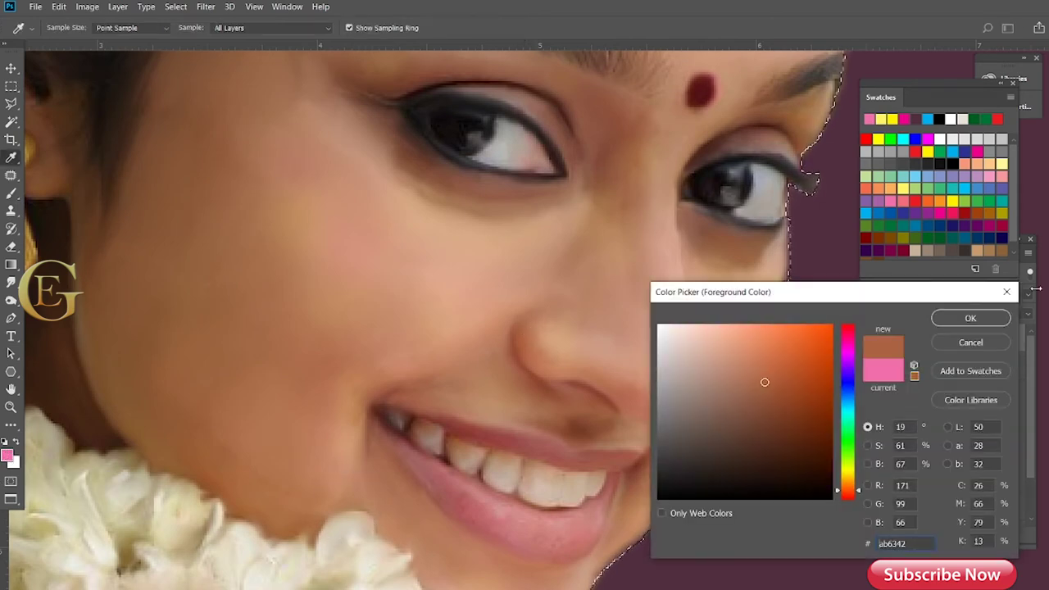
left_click(973, 316)
key("bracketleft")
key("bracketleft")
key("bracketleft")
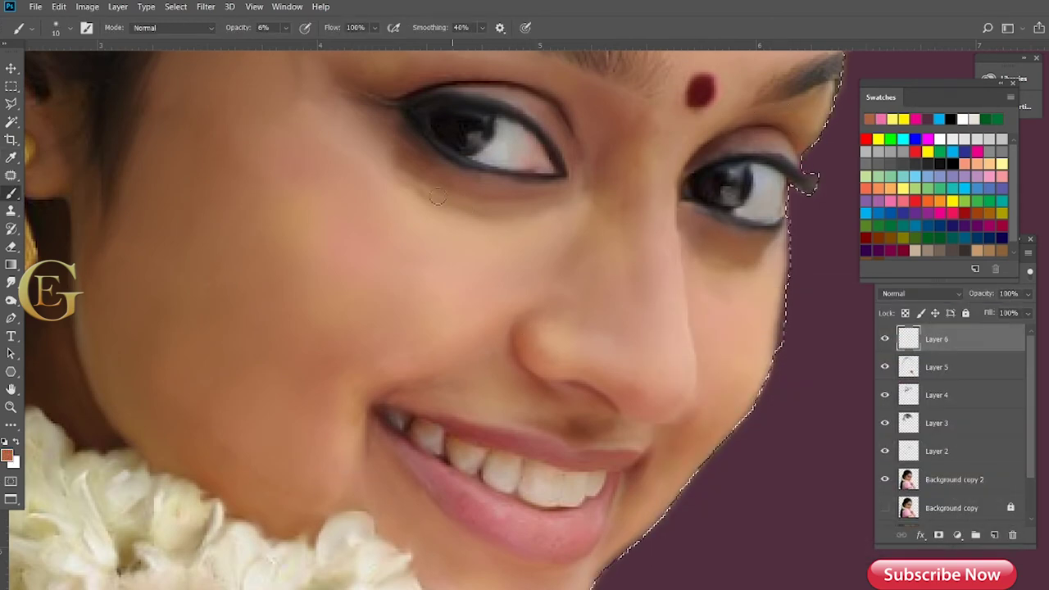
left_click_drag(285, 27, 284, 46)
scroll(571, 287, "down", 2)
scroll(390, 352, "down", 1)
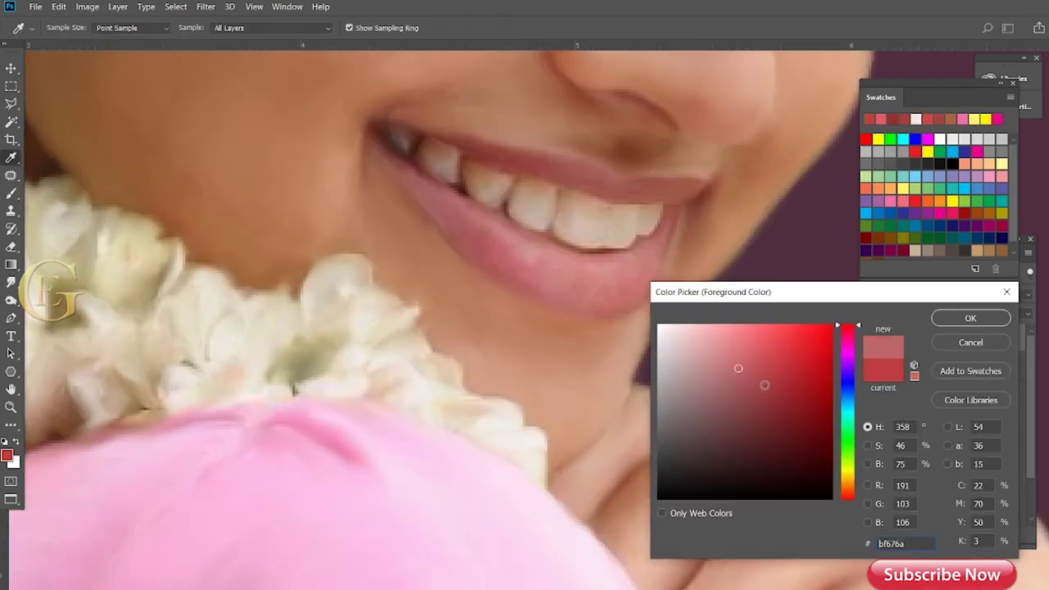
left_click(972, 319)
key("b")
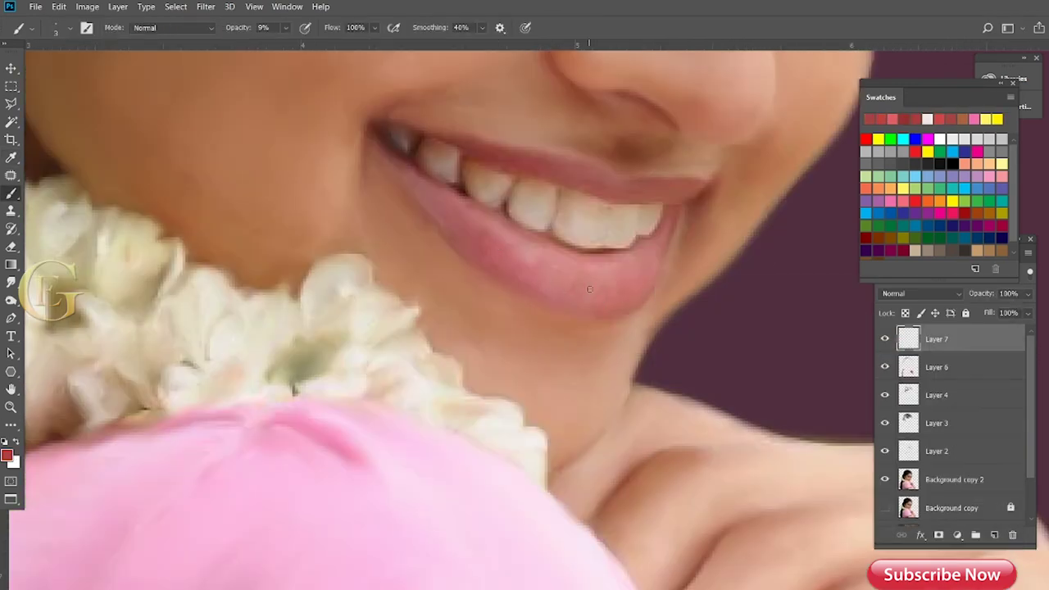
- Set brush opacity to 10%, a light pink background and a near-white foreground, brush size 5
key("1")
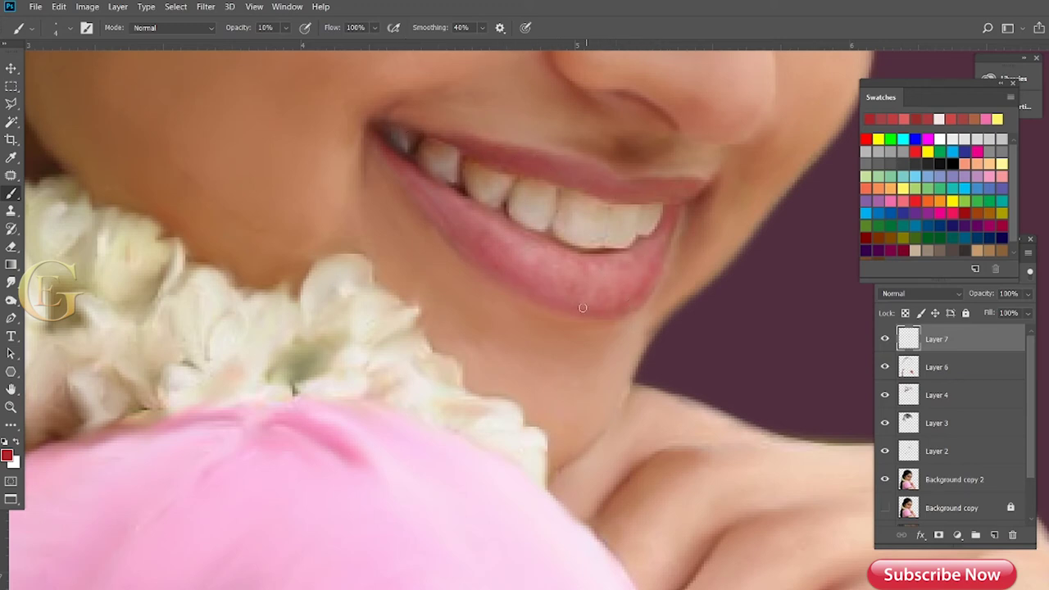
left_click(12, 462)
left_click(947, 321)
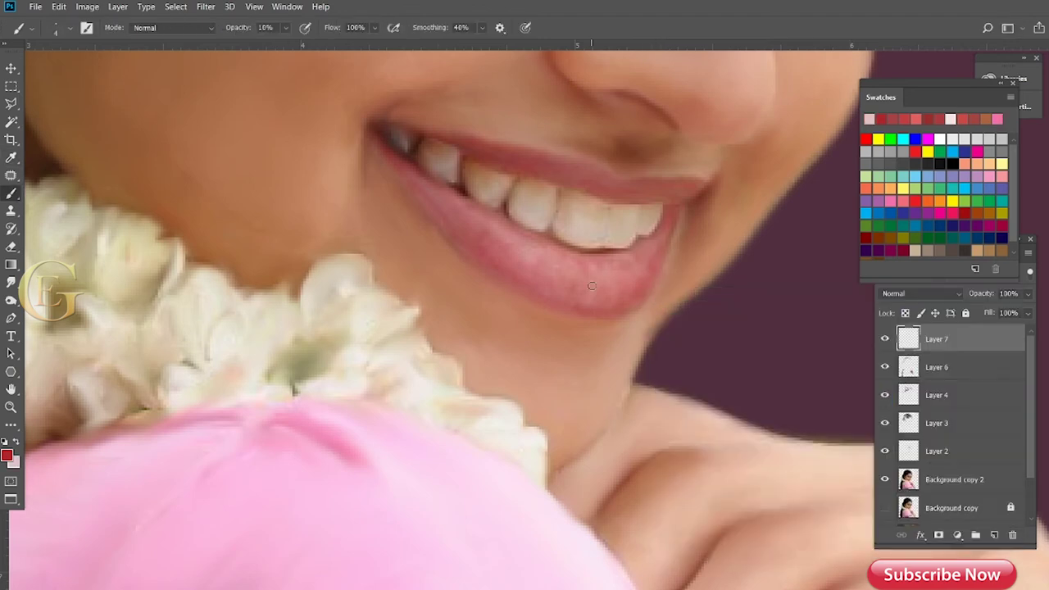
left_click(7, 455)
left_click(969, 316)
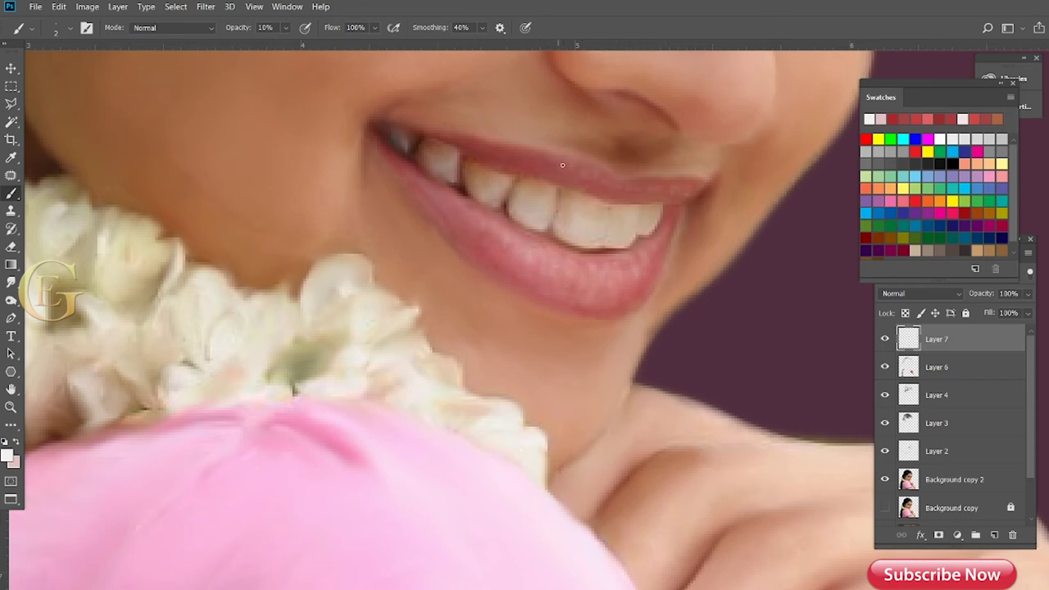
key("bracketright")
key("bracketright")
key("bracketright")
- Smudge the teeth smooth up close, then sample a dark eye colour for the lashes
left_click(11, 281)
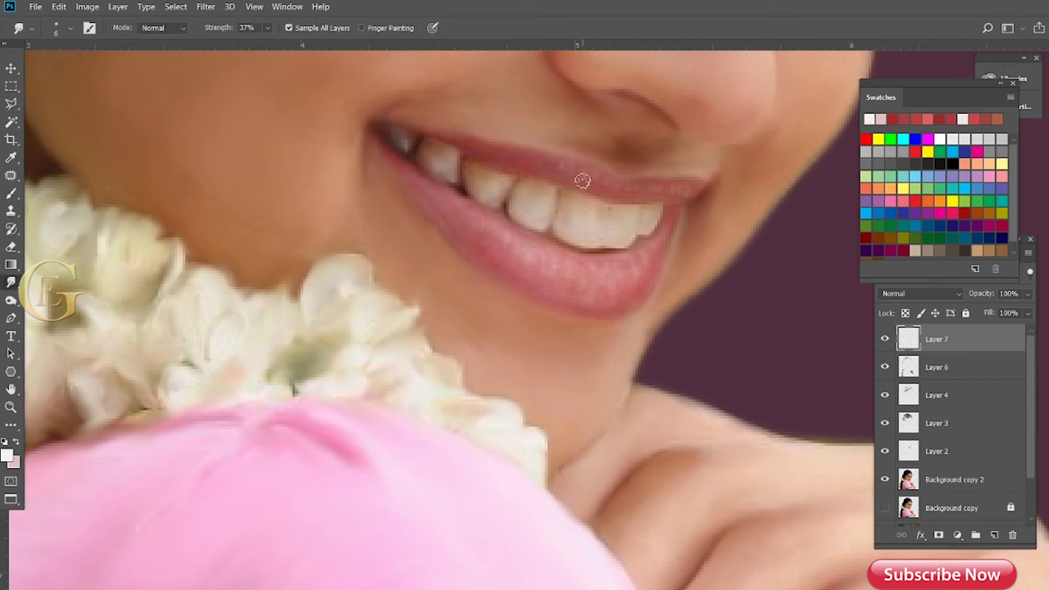
key("ctrl+plus")
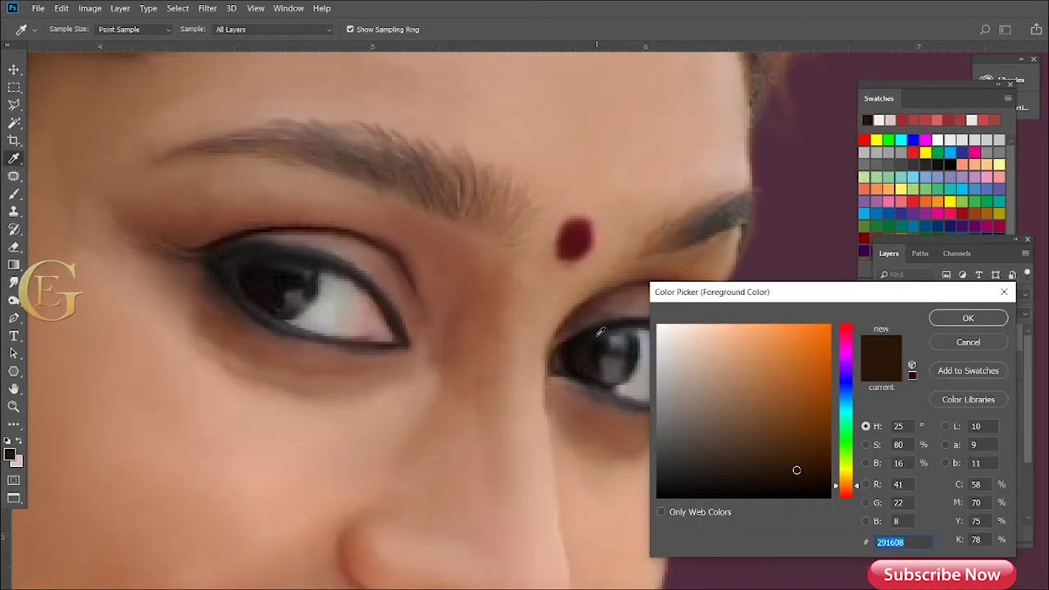
left_click(598, 332)
key("Return")
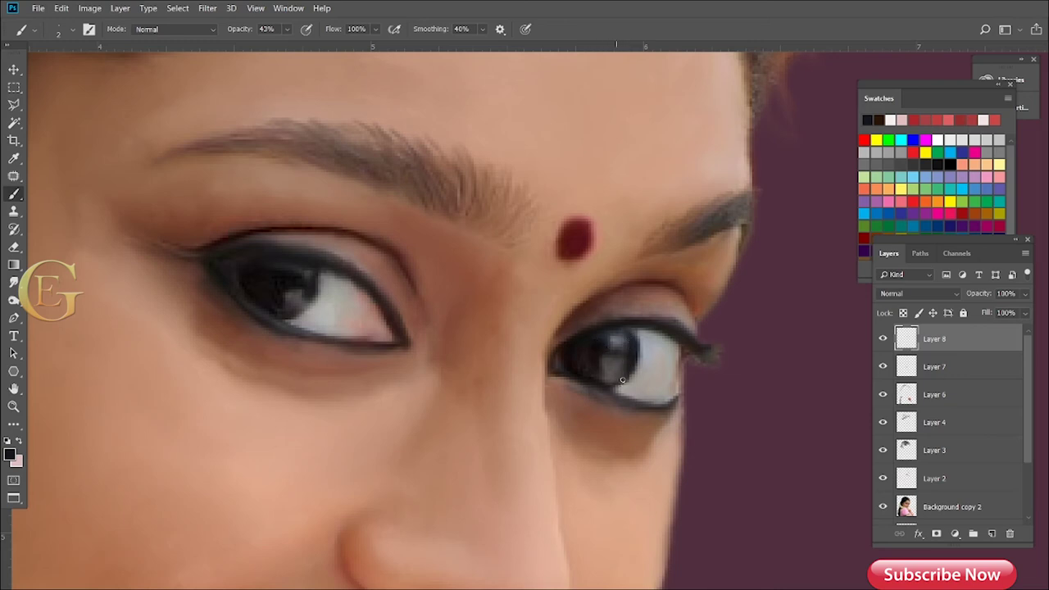
- Paint dark lashes along the upper and lower eyelids at 56% brush opacity, then select the Smudge tool
left_click_drag(581, 406, 701, 310)
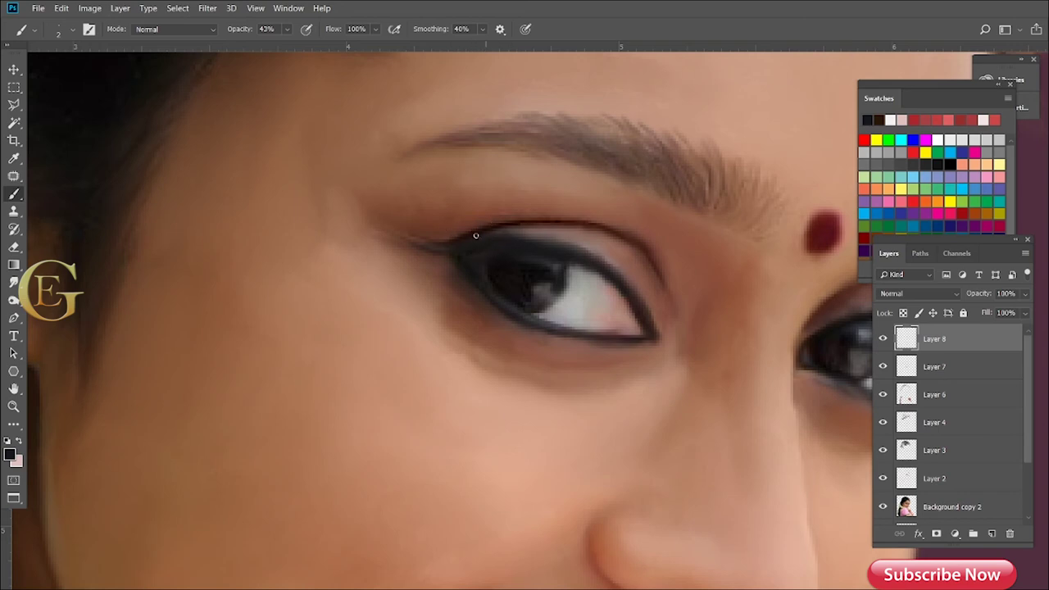
left_click_drag(286, 28, 304, 47)
mouse_move(554, 242)
left_mouse_down()
mouse_move(559, 214)
mouse_move(533, 227)
left_mouse_up()
mouse_move(529, 334)
left_mouse_down()
mouse_move(527, 344)
mouse_move(565, 344)
left_mouse_up()
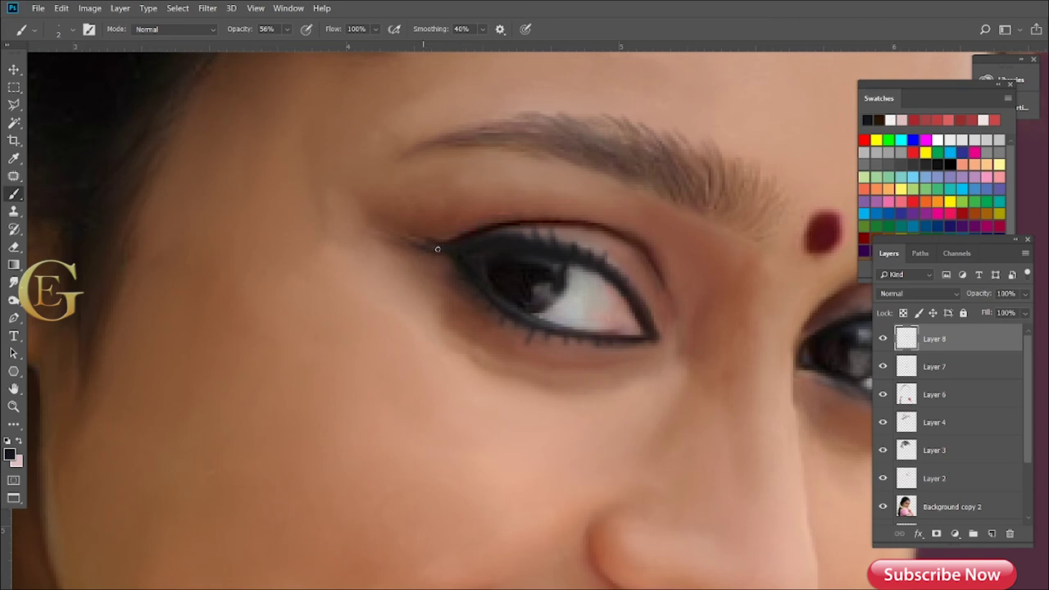
scroll(648, 330, "right", 5)
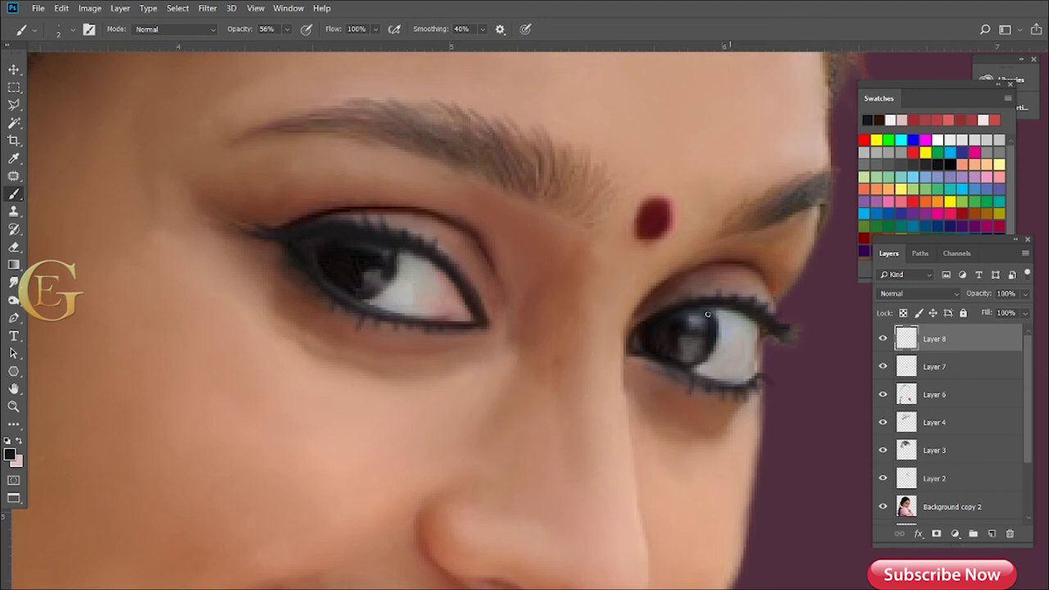
left_click(13, 281)
left_click(51, 309)
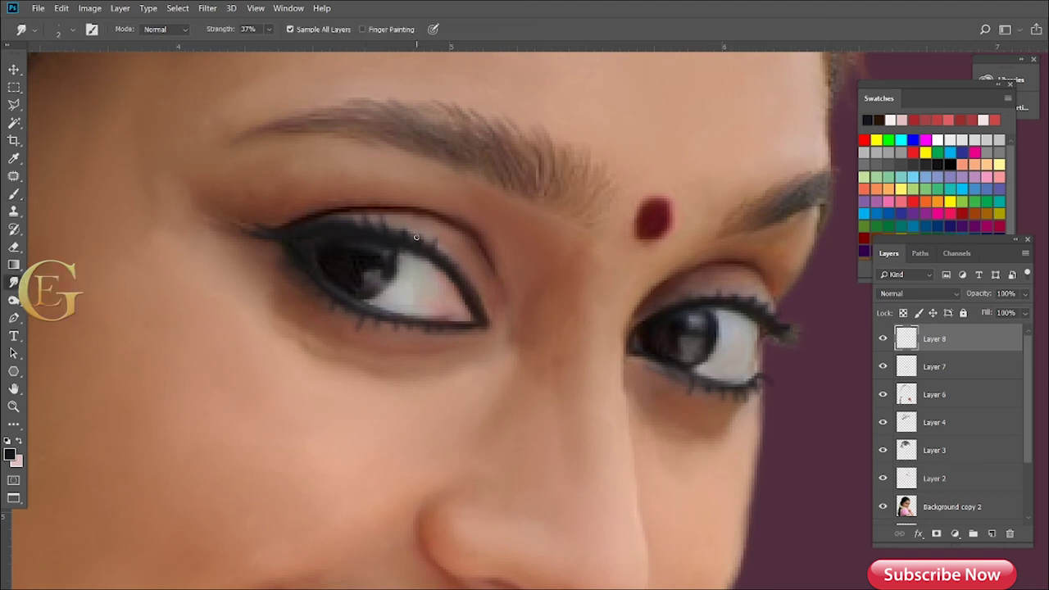
- Soften the upper lash strokes, then set up a slightly larger near-white brush for eye highlights
mouse_move(417, 240)
left_mouse_down()
mouse_move(441, 229)
mouse_move(395, 218)
left_mouse_up()
left_click_drag(254, 232, 351, 163)
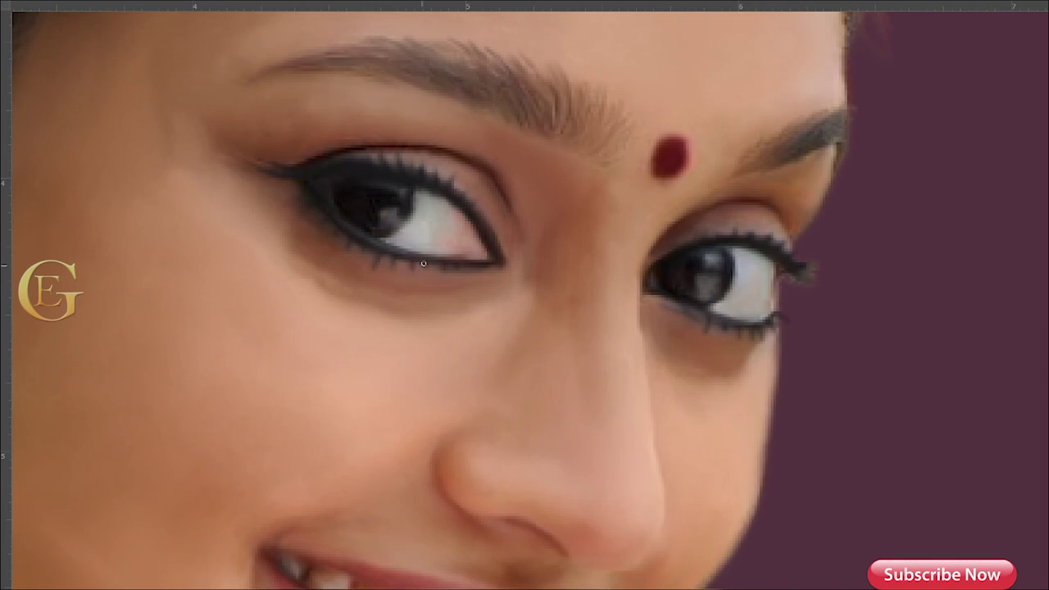
scroll(416, 287, "up", 2)
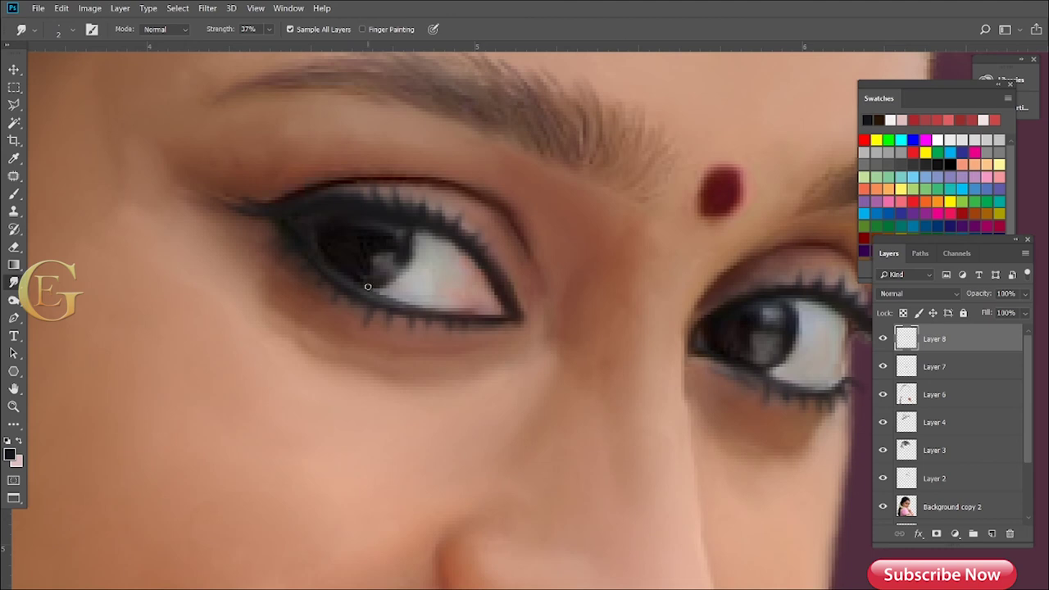
left_click(9, 454)
left_click(661, 331)
left_click(949, 319)
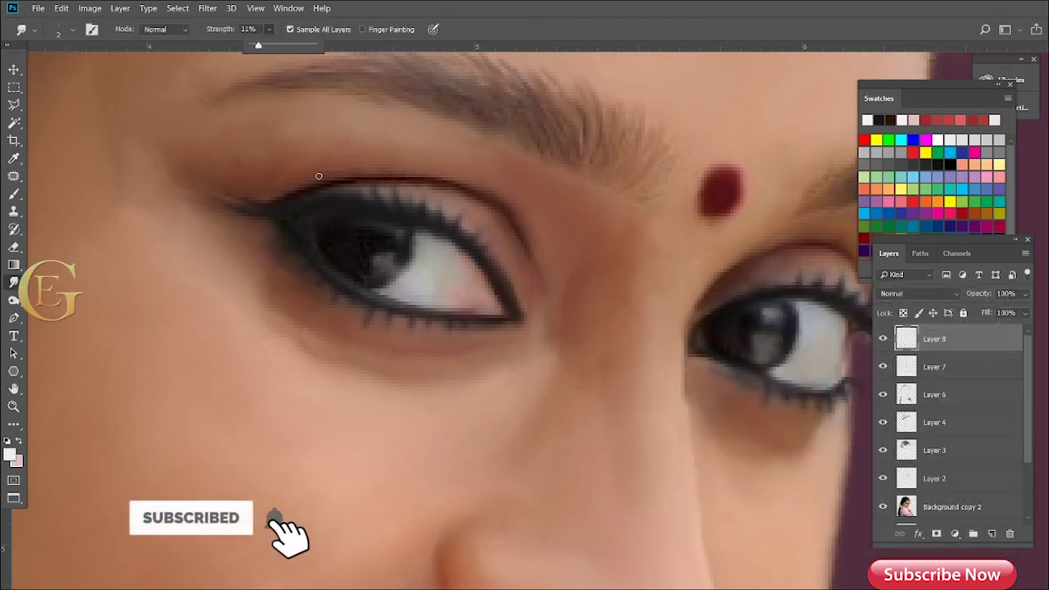
key("bracketright")
key("b")
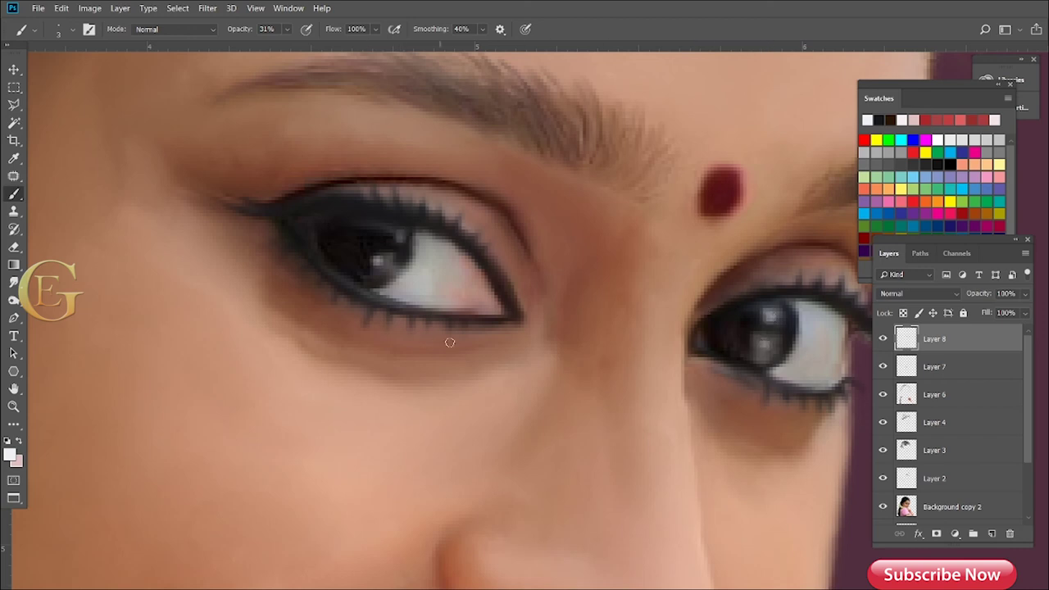
- Paint the eyes with black and blend the strokes with Smudge
left_click(11, 453)
left_click(680, 487)
left_click(965, 314)
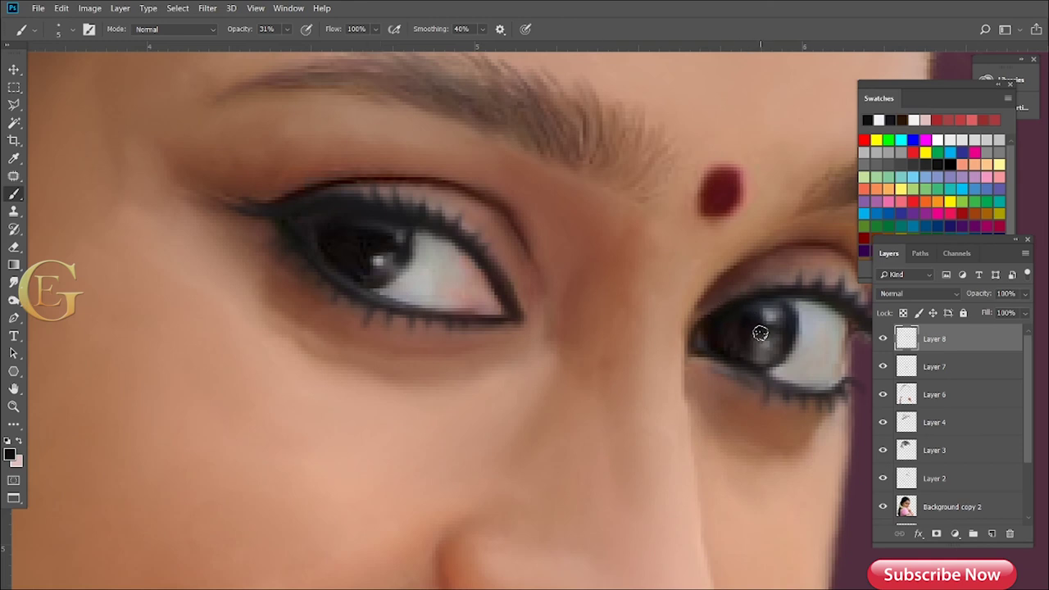
left_click(13, 281)
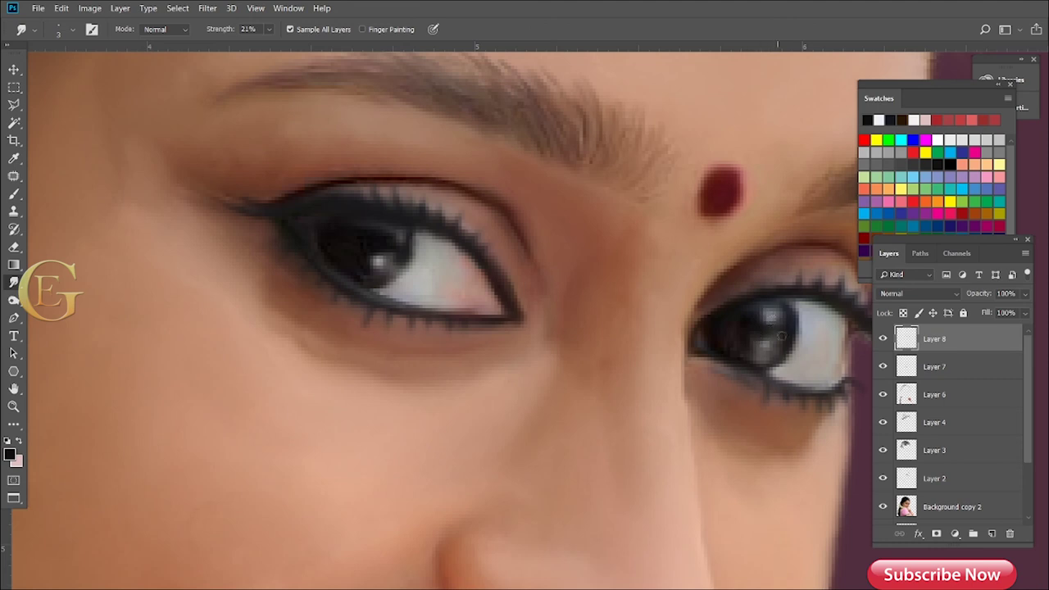
- Toggle Layer 8's visibility repeatedly to compare the retouched eyes against the original
key("ctrl+minus")
left_click(883, 340)
left_click(882, 340)
left_click(883, 339)
left_click(883, 340)
scroll(619, 365, "up", 1)
left_click(883, 339)
left_click(883, 339)
left_click(883, 340)
left_click(883, 340)
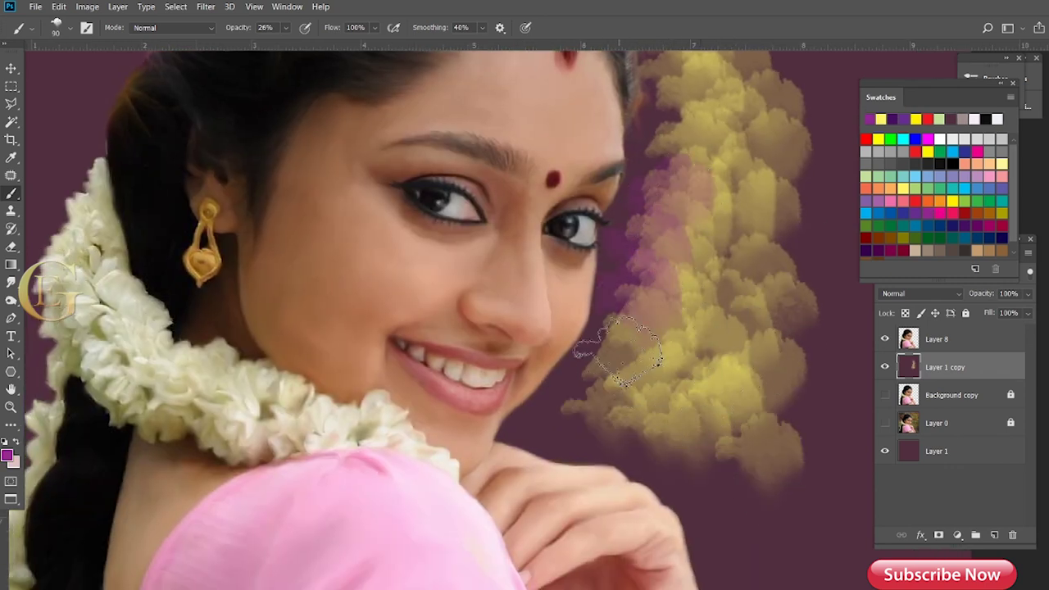
- Paint purple clouds beside the face and above the hair, and yellow clouds left of the hair
left_click_drag(672, 188, 614, 339)
left_click_drag(643, 217, 620, 340)
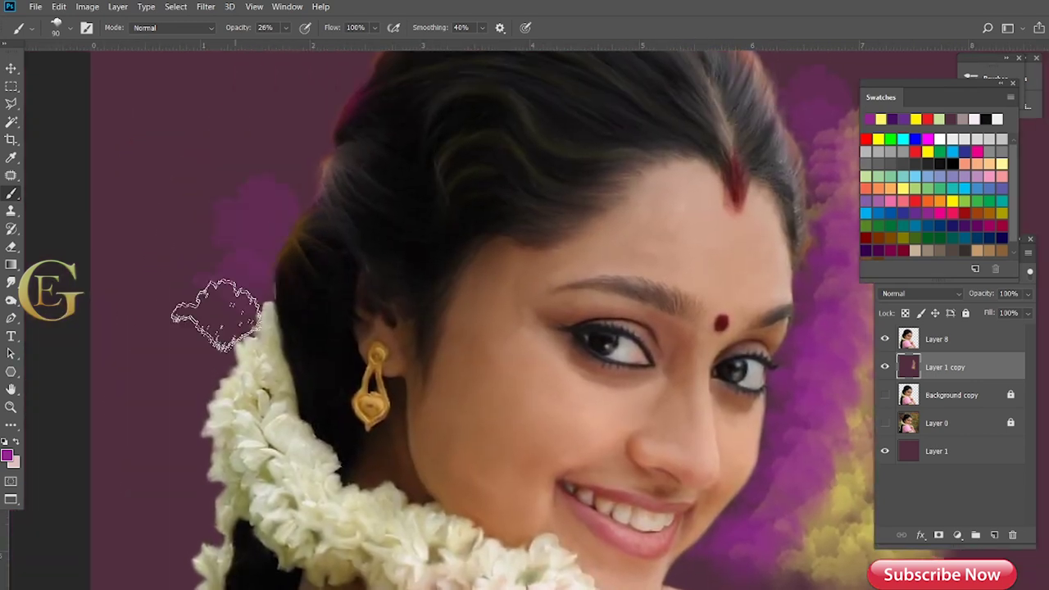
left_click_drag(222, 304, 262, 183)
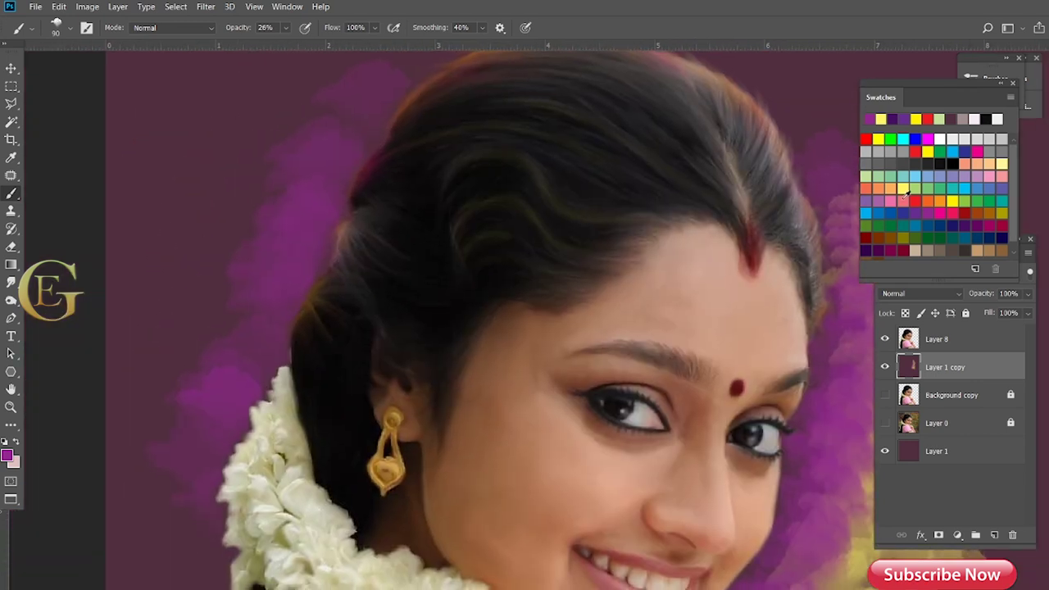
left_click_drag(199, 270, 192, 402)
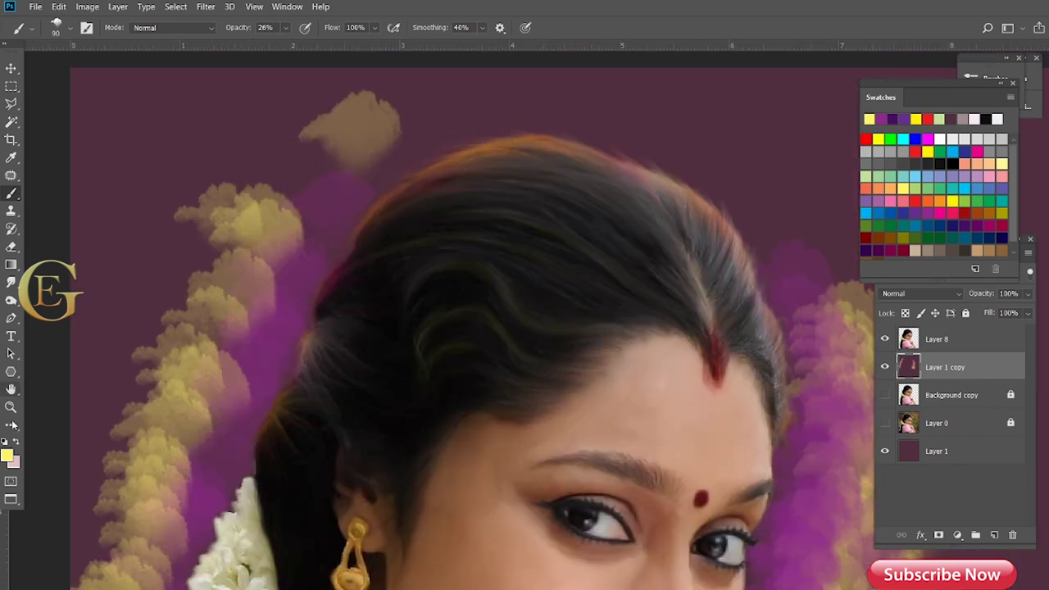
- Paint orange clouds above the hair and pink clouds across the top right of the hair
left_click(7, 456)
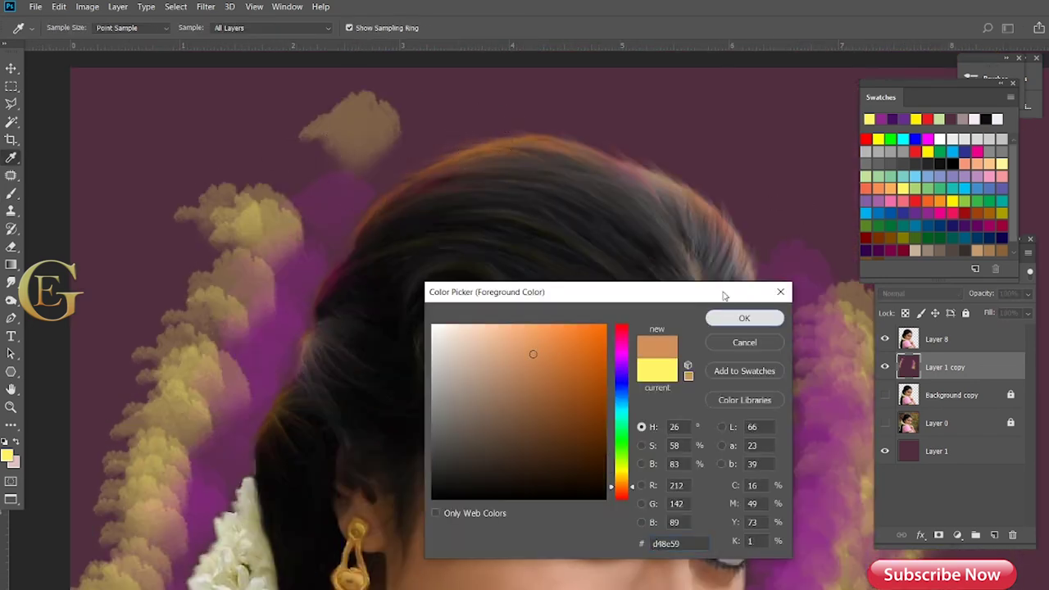
left_click(744, 318)
key("b")
left_click_drag(377, 123, 433, 140)
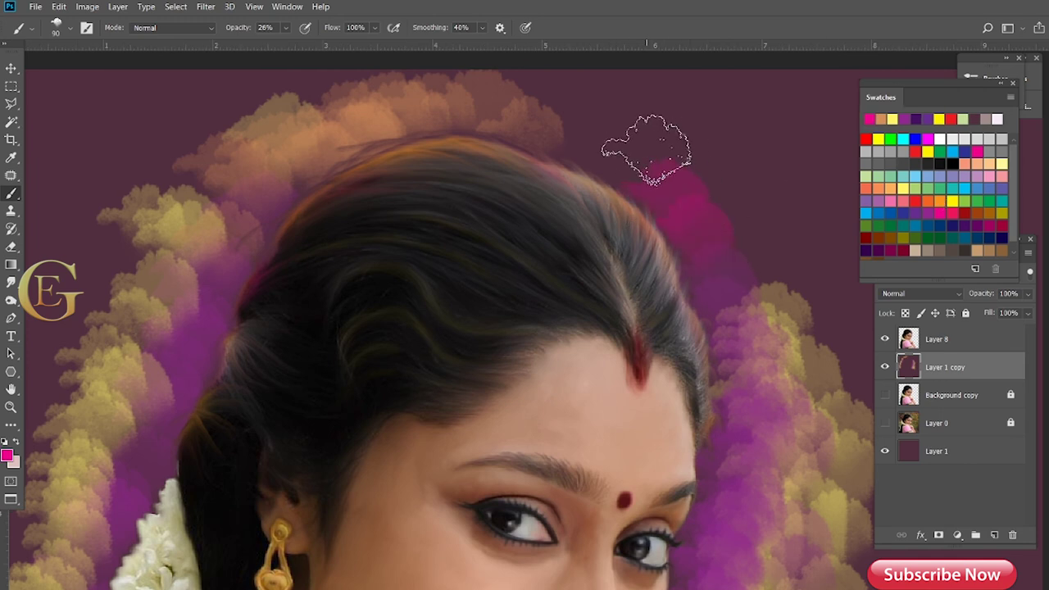
left_click_drag(651, 152, 604, 155)
scroll(605, 156, "down", 3)
mouse_move(598, 229)
left_mouse_down()
mouse_move(534, 218)
mouse_move(377, 237)
left_mouse_up()
scroll(375, 427, "down", 4)
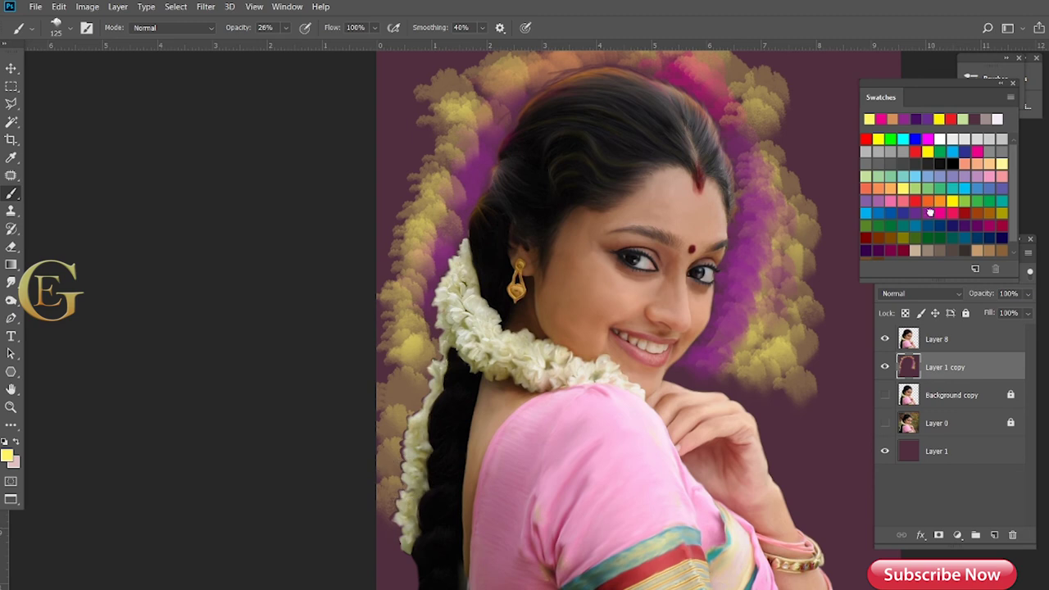
- Cover the area right of the hand with dark purple and add yellow clouds around the portrait
left_click(375, 370, "alt")
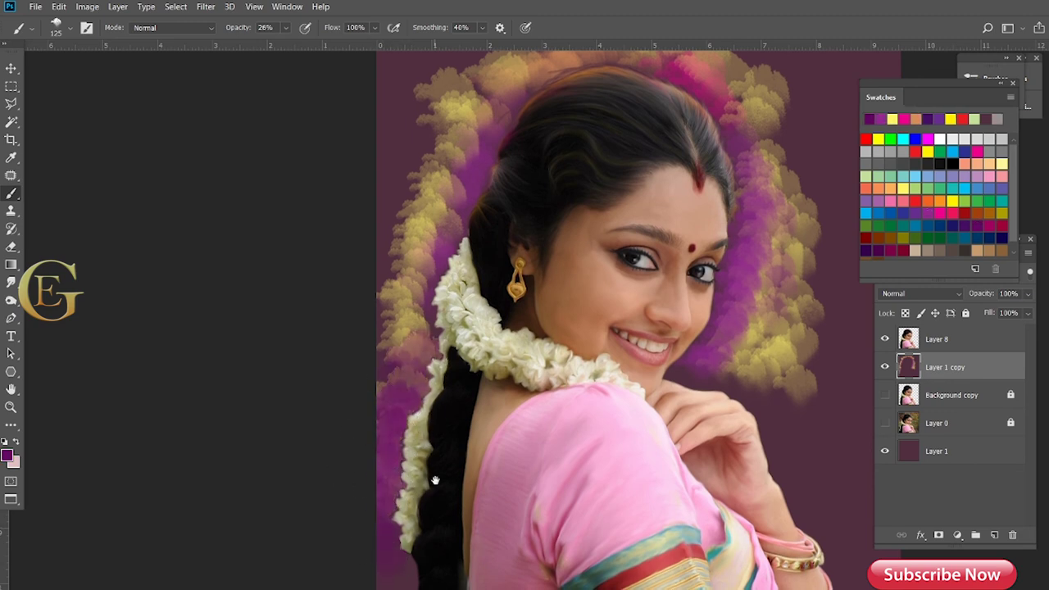
scroll(712, 357, "right", 3)
scroll(712, 356, "down", 1)
left_click_drag(648, 355, 543, 350)
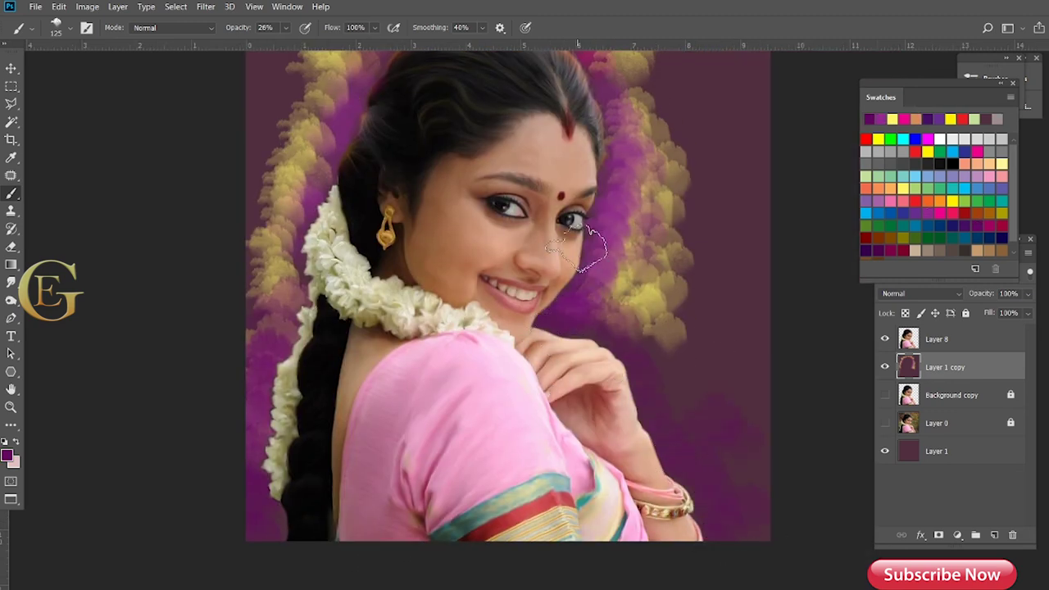
left_click(951, 119)
mouse_move(648, 278)
left_mouse_down()
mouse_move(637, 347)
mouse_move(683, 253)
left_mouse_up()
scroll(683, 254, "up", 1)
left_click_drag(623, 180, 661, 356)
left_click_drag(271, 123, 262, 256)
- Paint grey-white clouds on both sides of the portrait using a light grey colour
scroll(656, 295, "down", 1)
scroll(656, 295, "left", 1)
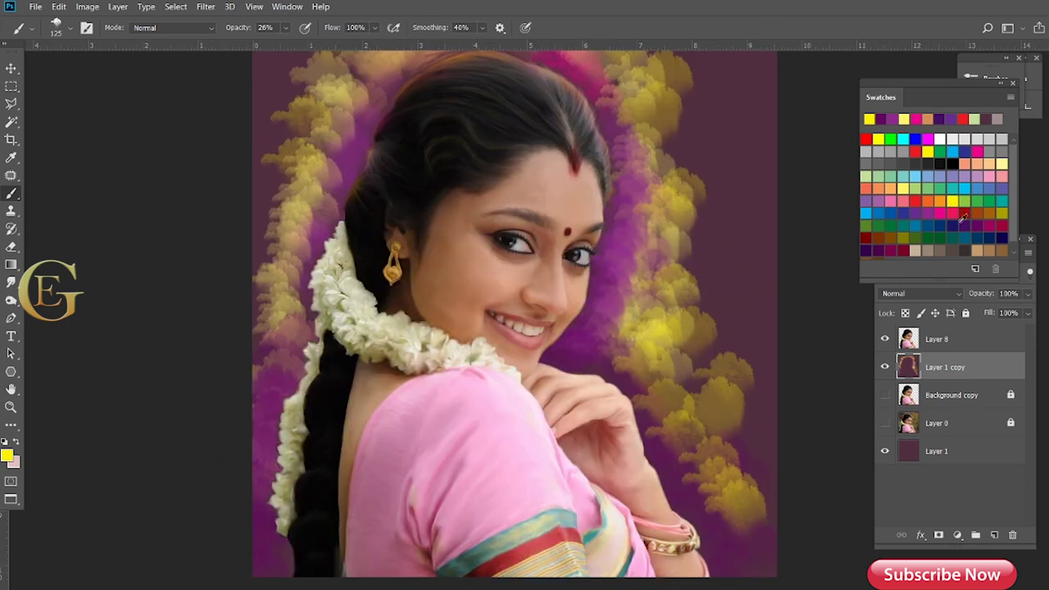
scroll(604, 236, "up", 1)
mouse_move(648, 164)
left_mouse_down()
mouse_move(679, 356)
mouse_move(663, 136)
mouse_move(352, 123)
mouse_move(230, 369)
left_mouse_up()
scroll(292, 473, "down", 1)
scroll(292, 473, "up", 2)
left_click(891, 153)
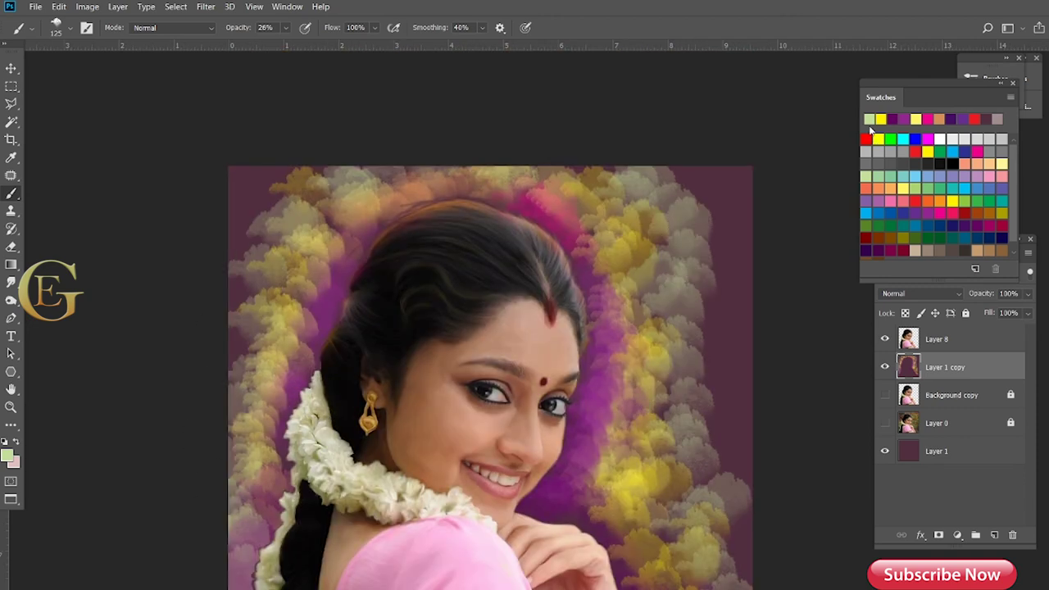
left_click(7, 456)
key("Return")
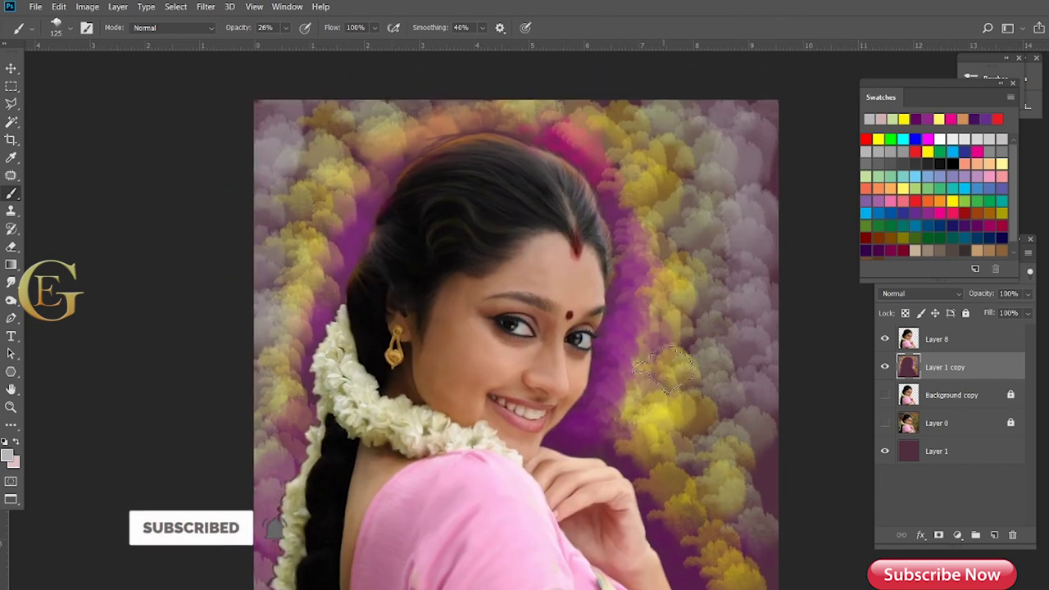
- Pick purple as the paint colour again while reviewing the whole portrait
key("ctrl+plus")
left_click(663, 379, "alt")
key("ctrl+minus")
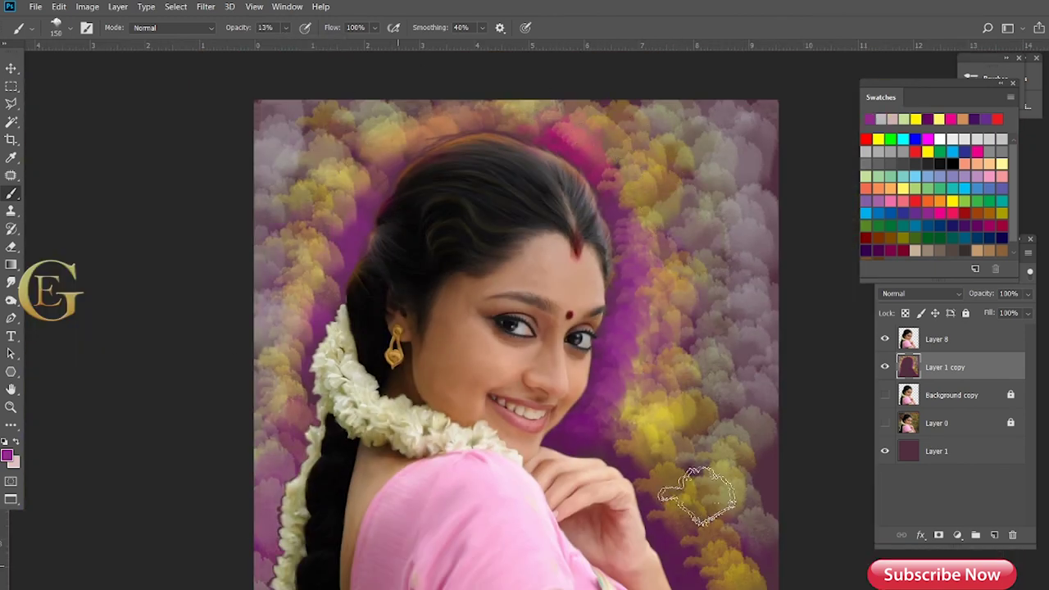
scroll(693, 459, "down", 3)
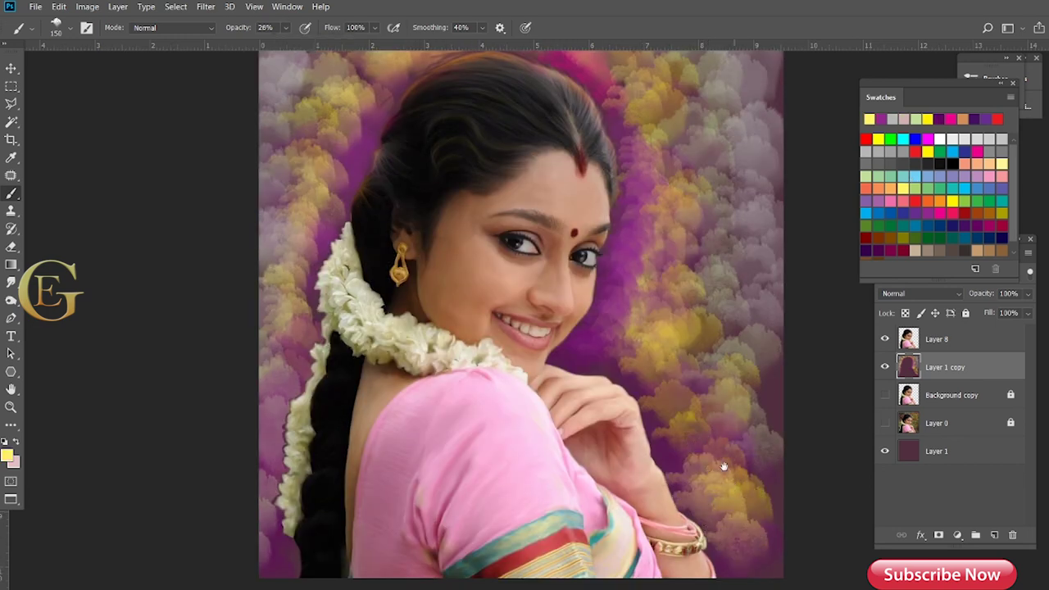
scroll(726, 468, "down", 3)
left_click(761, 363, "alt")
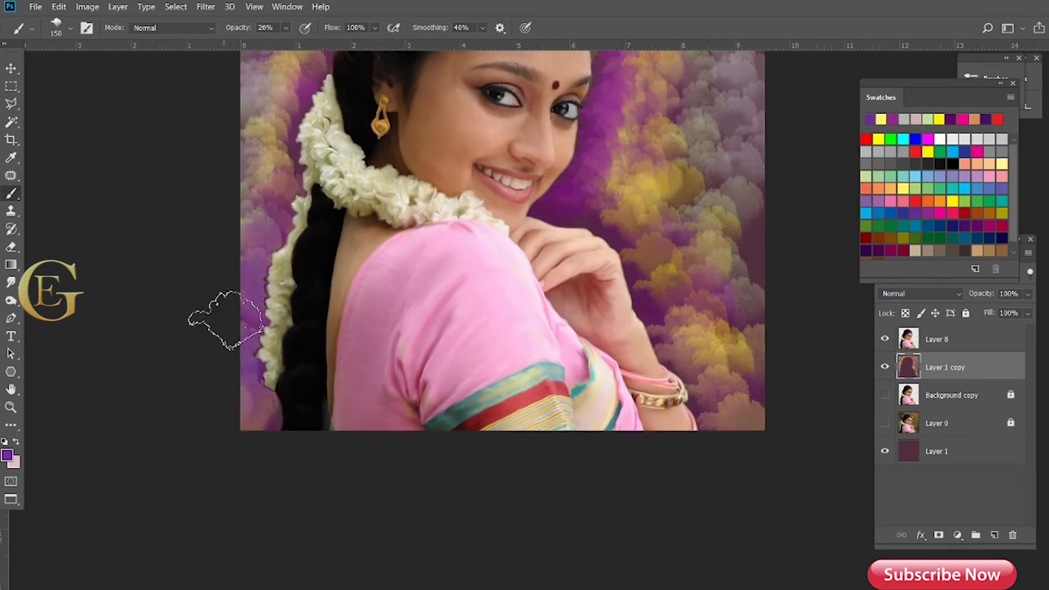
scroll(668, 429, "up", 3)
scroll(705, 221, "up", 3)
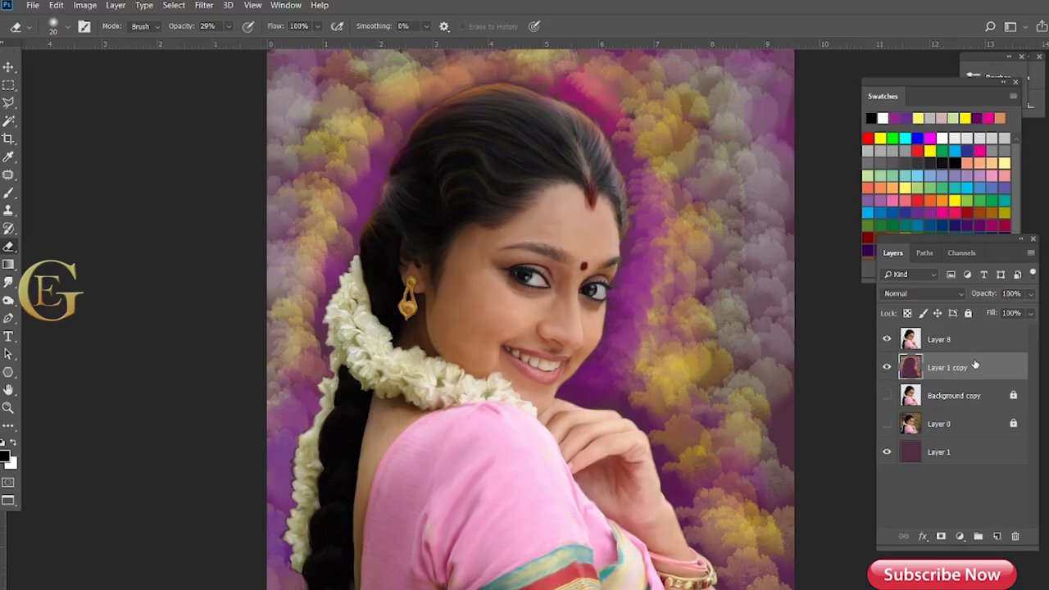
- Duplicate the cloud layer as Layer 1 copy 2
right_click(975, 365)
left_click(828, 82)
left_click(635, 150)
- Preview a Gaussian Blur on the duplicate clouds with a radius of about 10 pixels
left_click(204, 5)
mouse_move(245, 211)
left_click(402, 206)
left_click_drag(246, 141, 744, 173)
mouse_move(713, 387)
left_mouse_down()
mouse_move(674, 390)
mouse_move(760, 391)
mouse_move(711, 391)
left_mouse_up()
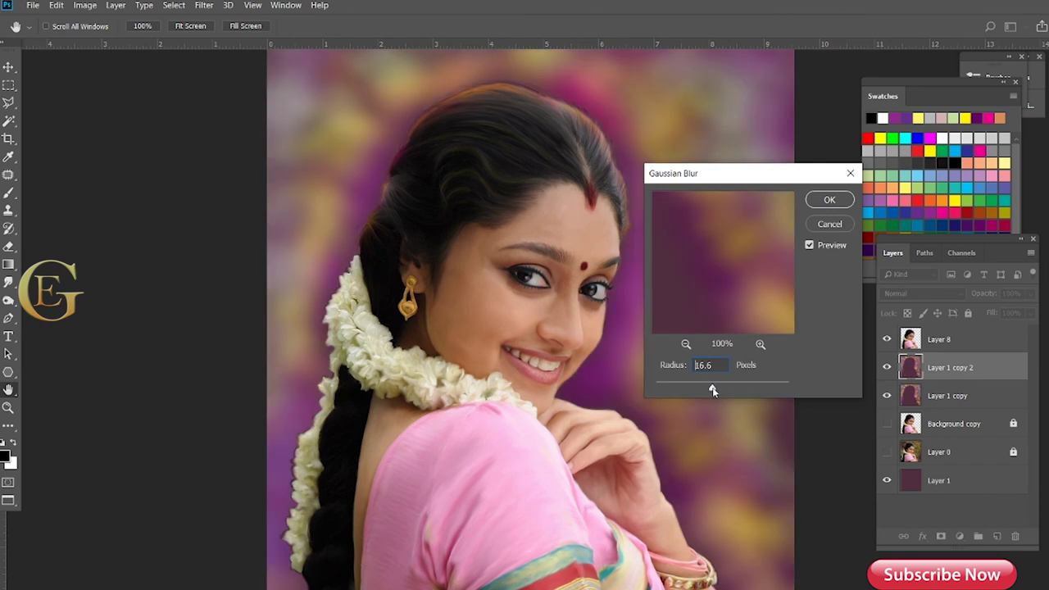
left_click_drag(771, 174, 885, 135)
key("ctrl+plus")
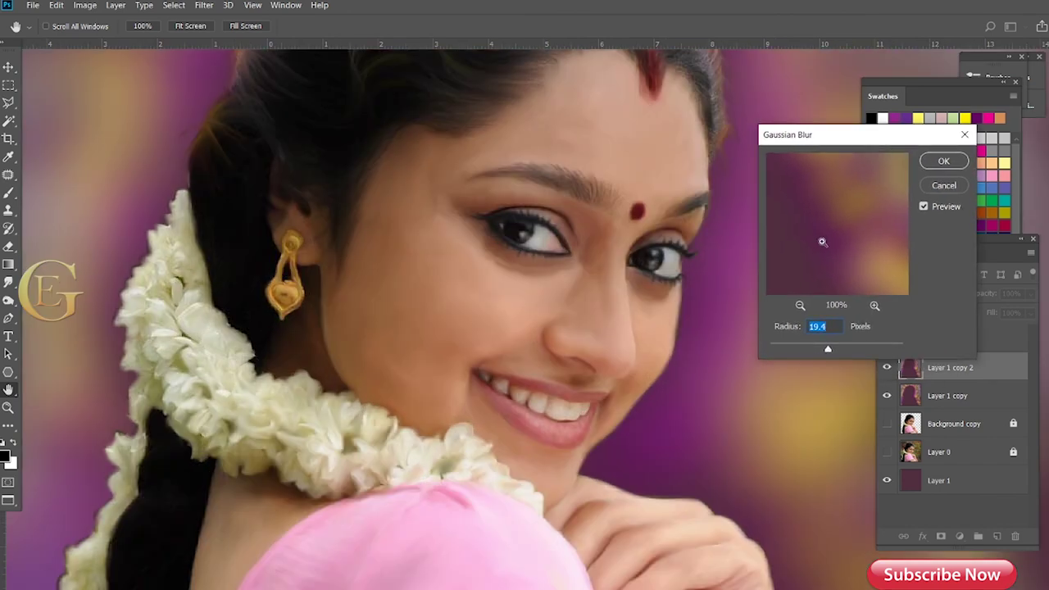
key("ctrl+minus")
key("ctrl+minus")
key("ctrl+minus")
left_click_drag(828, 349, 827, 352)
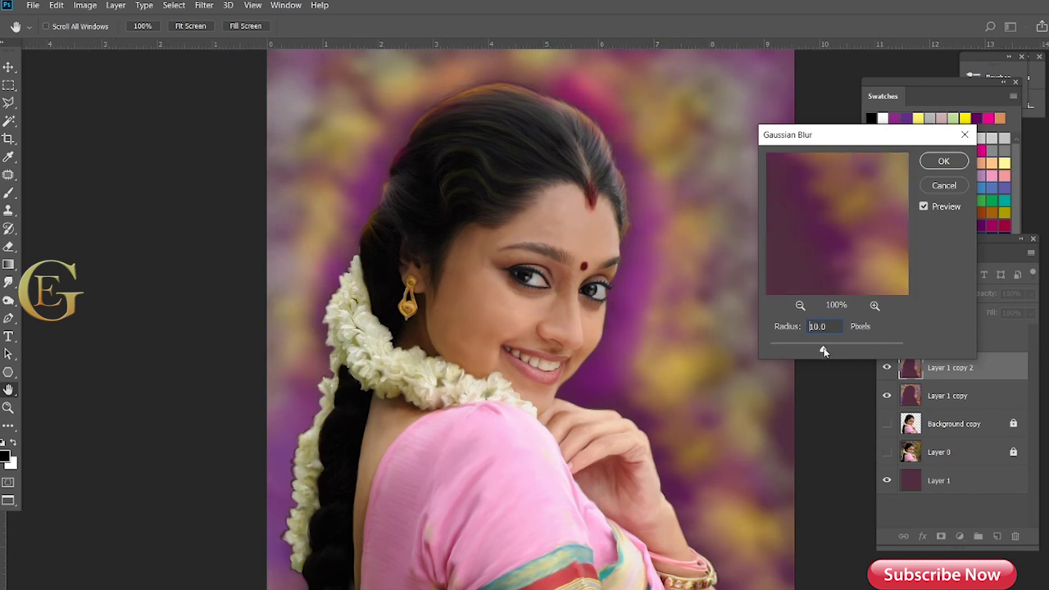
- Apply the Gaussian Blur, then view the finished portrait full screen, zooming in on the face to inspect it
left_click(943, 161)
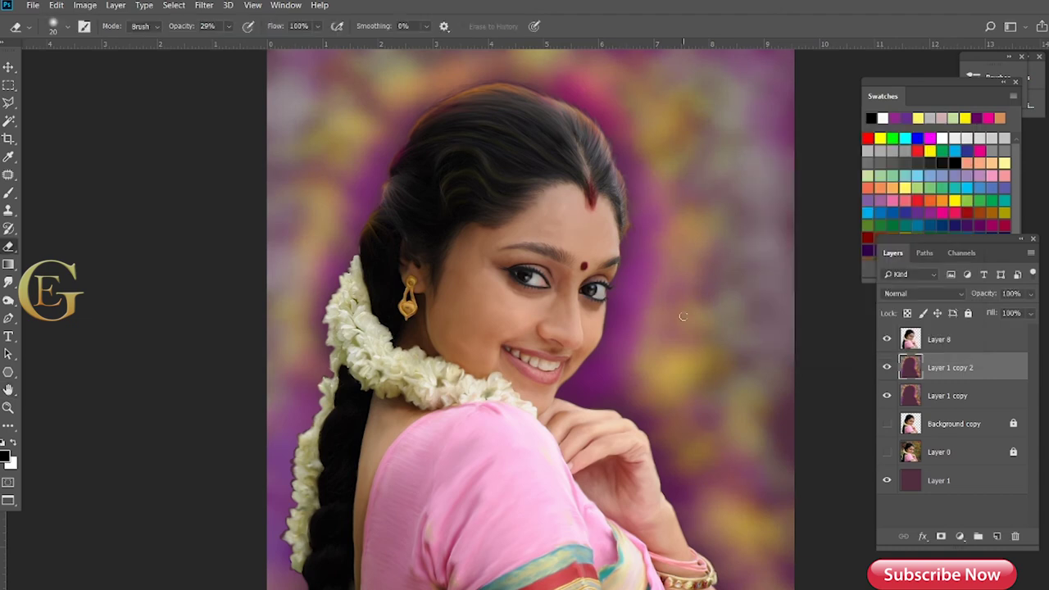
key("f")
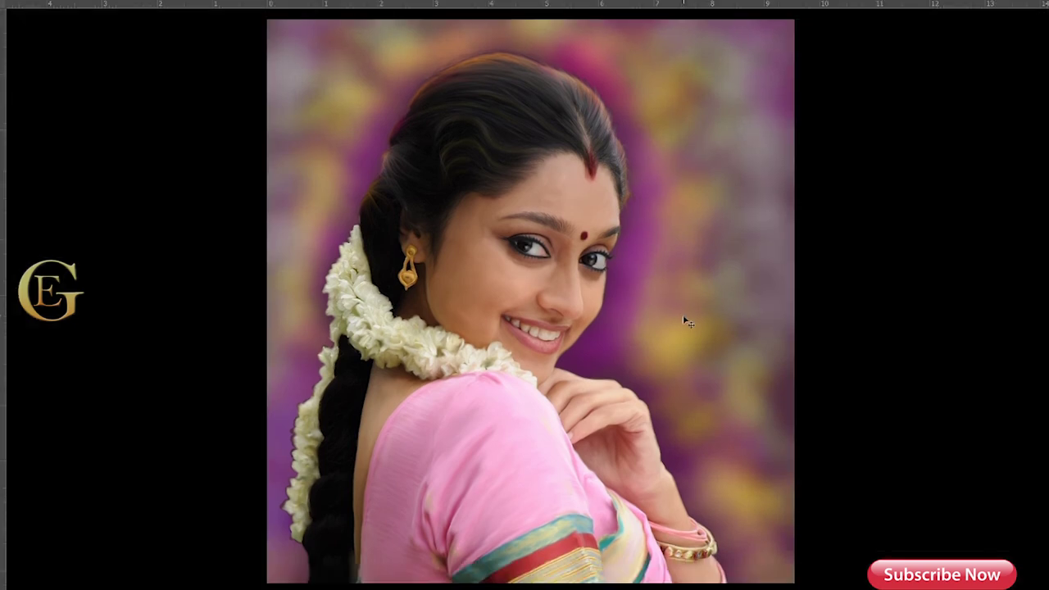
key("ctrl+plus")
key("ctrl+plus")
key("ctrl+0")
key("ctrl+minus")
key("ctrl+0")
key("ctrl+plus")
key("ctrl+plus")
key("ctrl+plus")
key("b")
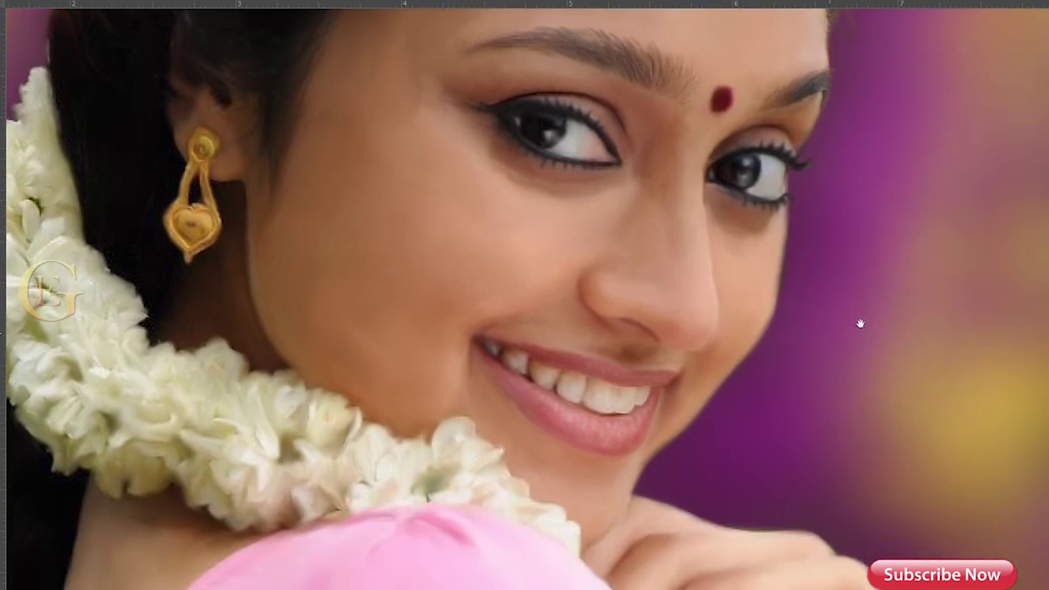
key("ctrl+minus")
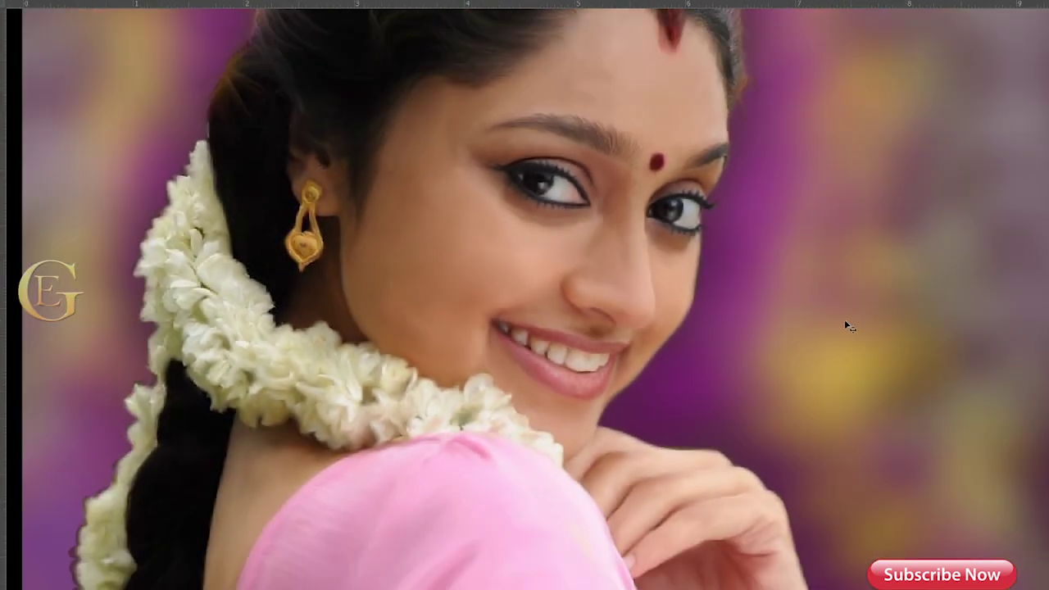
mouse_move(844, 320)
left_mouse_down()
mouse_move(839, 379)
mouse_move(817, 393)
left_mouse_up()
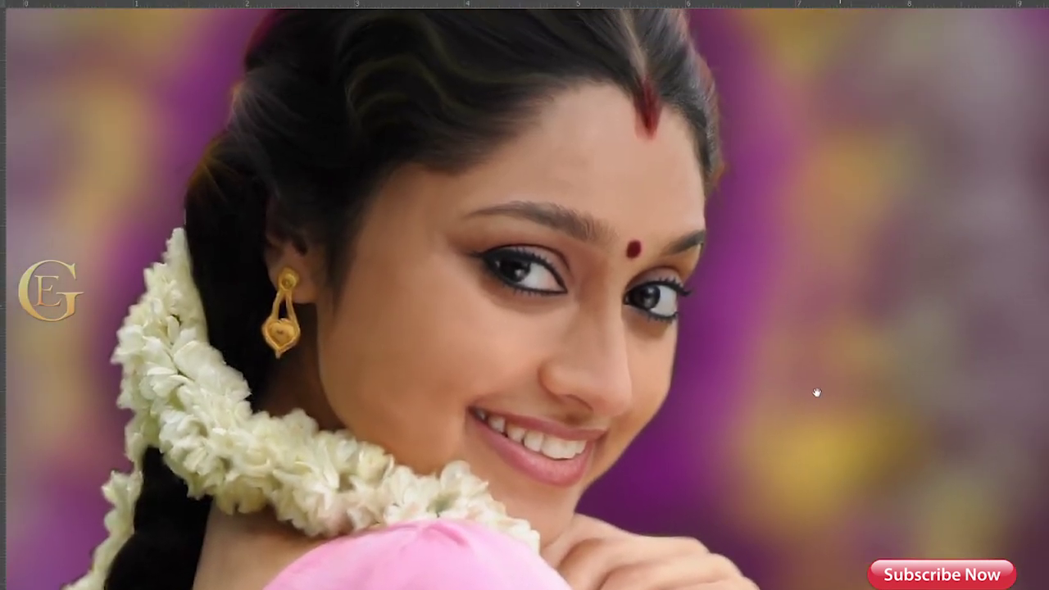